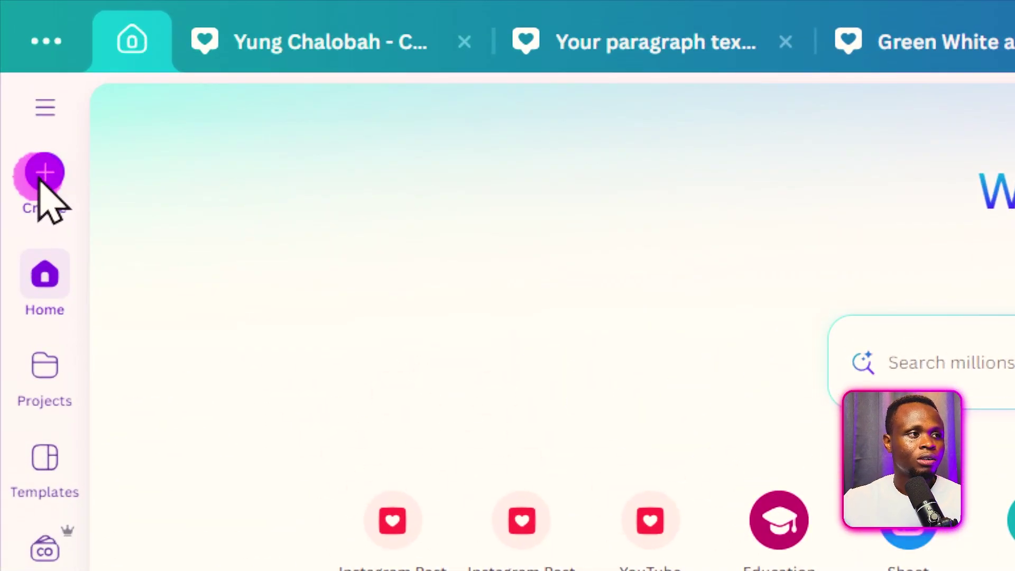
pyautogui.click(16, 69)
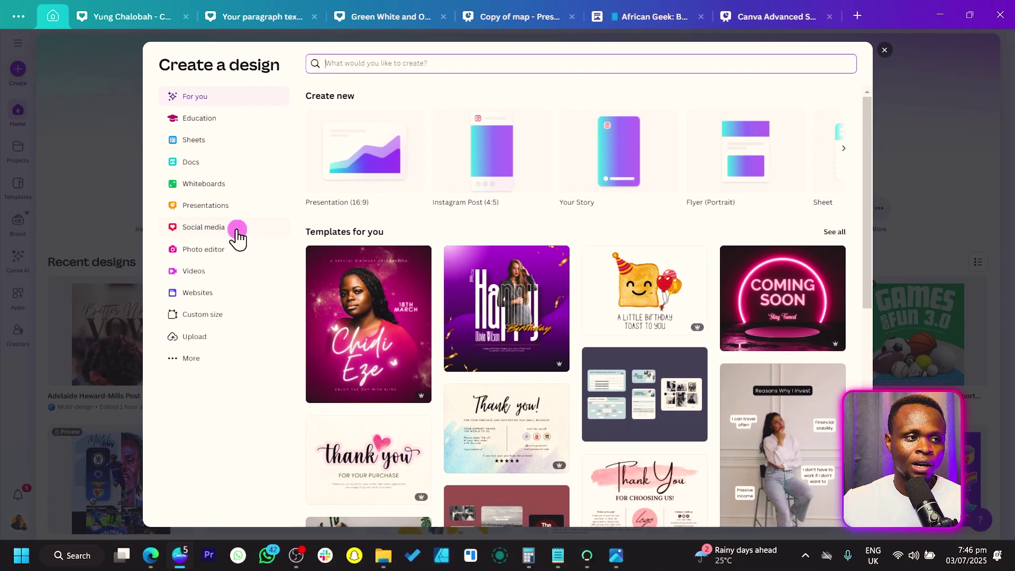
pyautogui.click(518, 285)
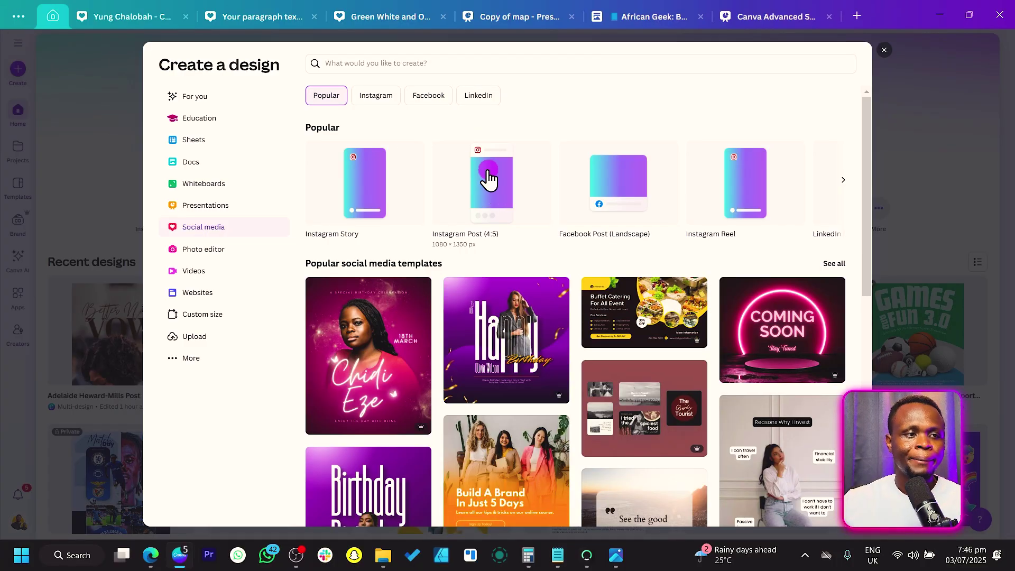
pyautogui.click(885, 52)
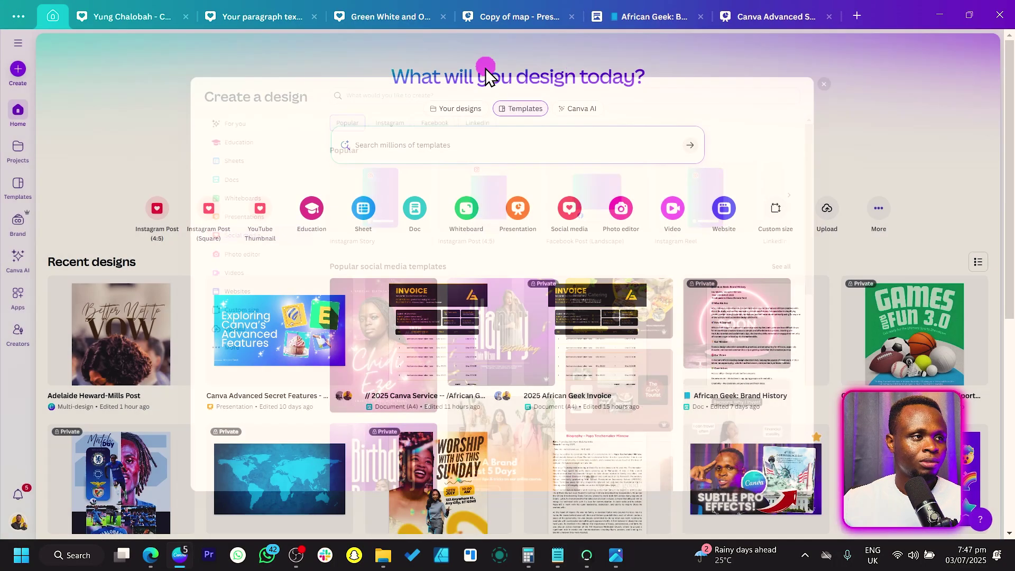
# - Switch to the open Chelsea Matchday design and set the blank second page's background colour to #D4E3FA
pyautogui.click(129, 17)
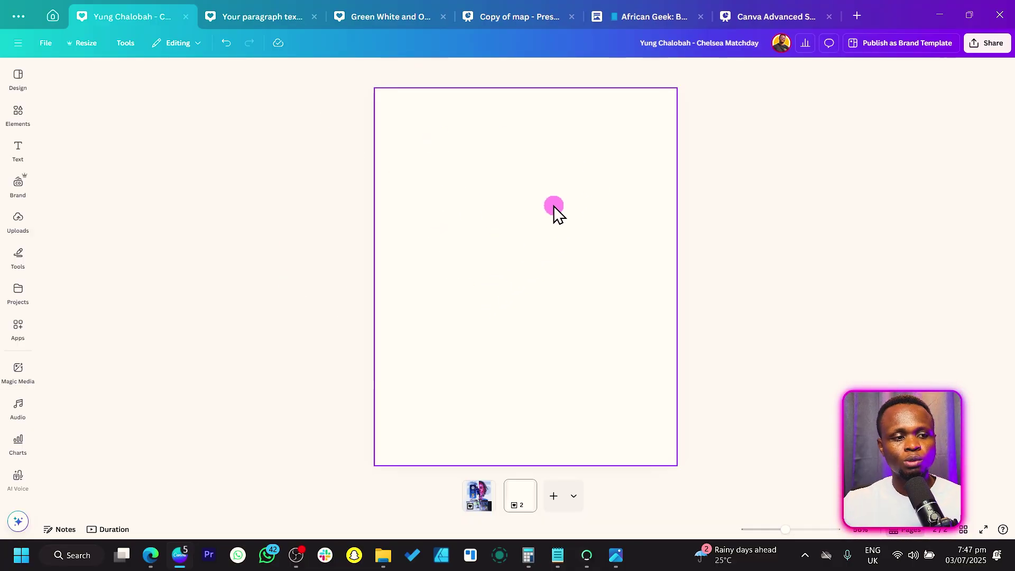
pyautogui.click(554, 207)
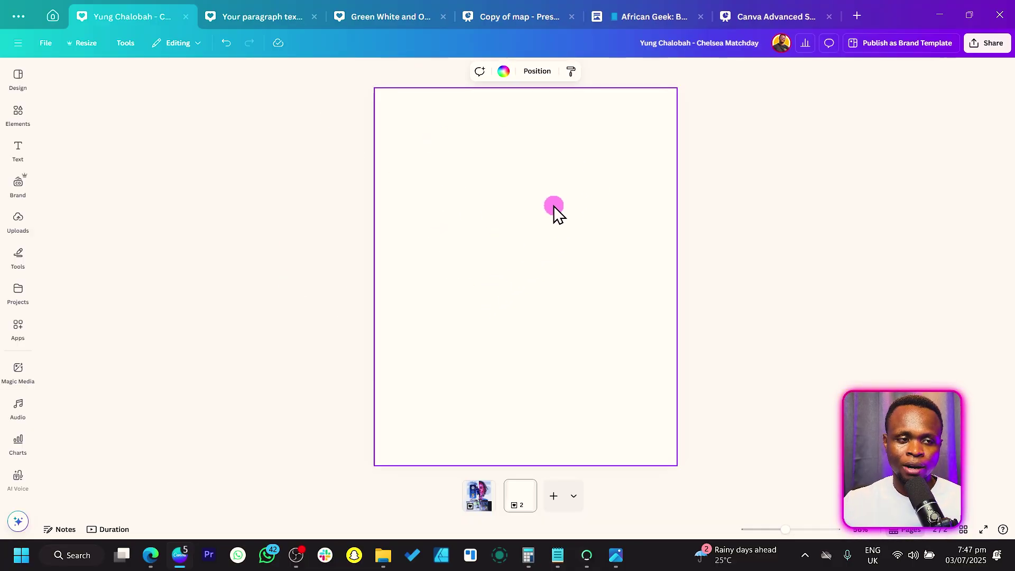
pyautogui.click(504, 72)
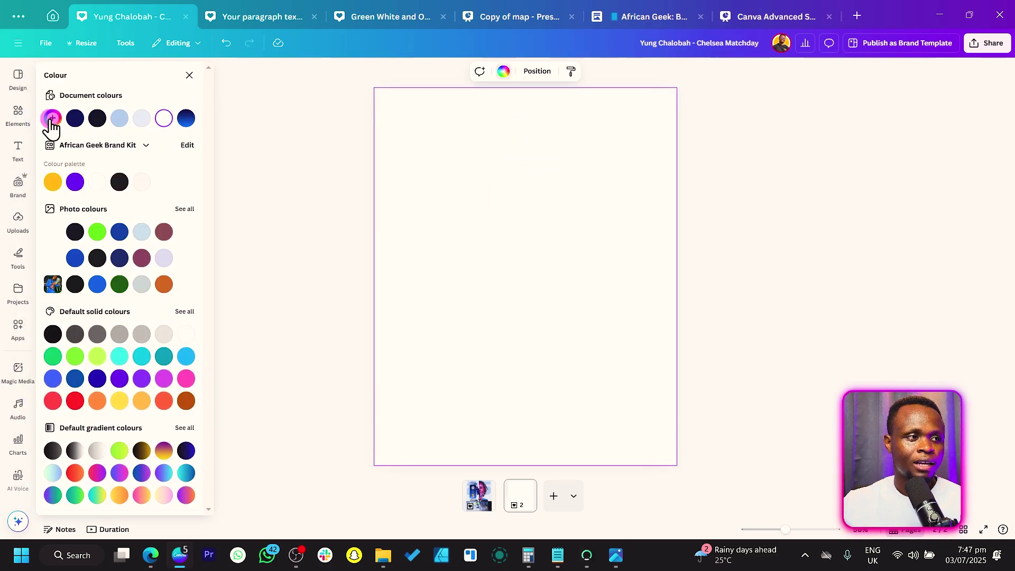
pyautogui.click(53, 119)
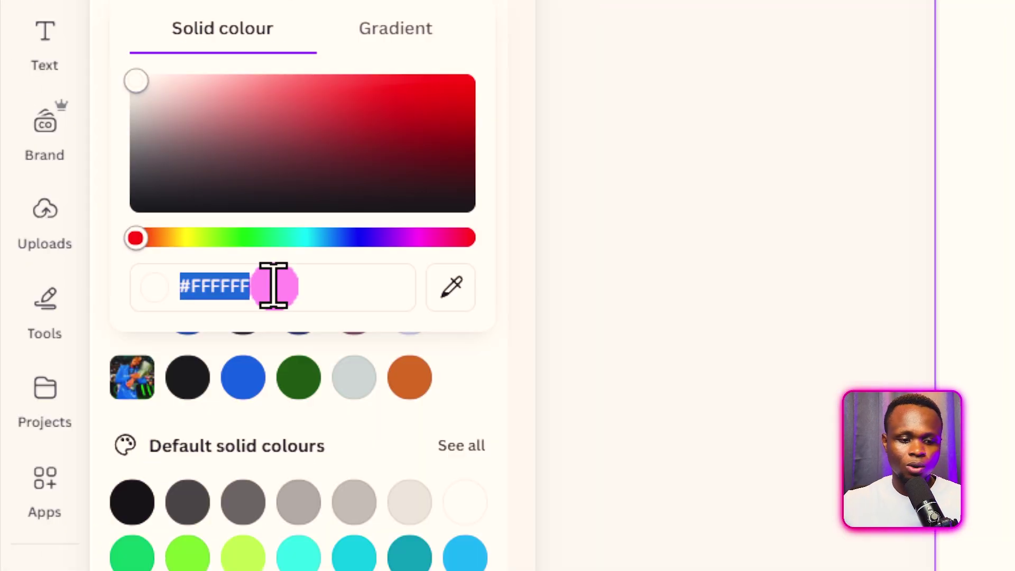
pyautogui.write('#')
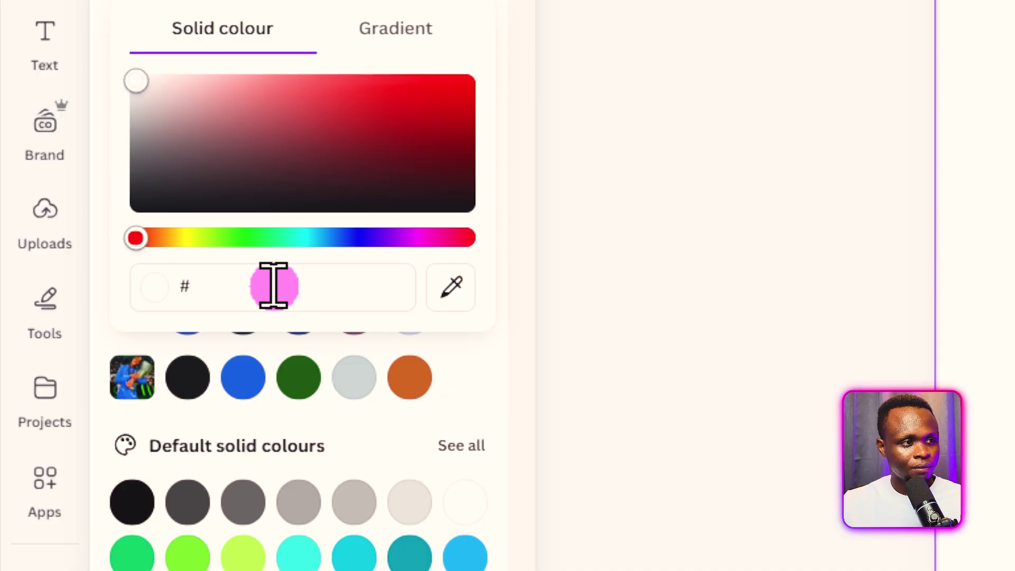
pyautogui.write('D')
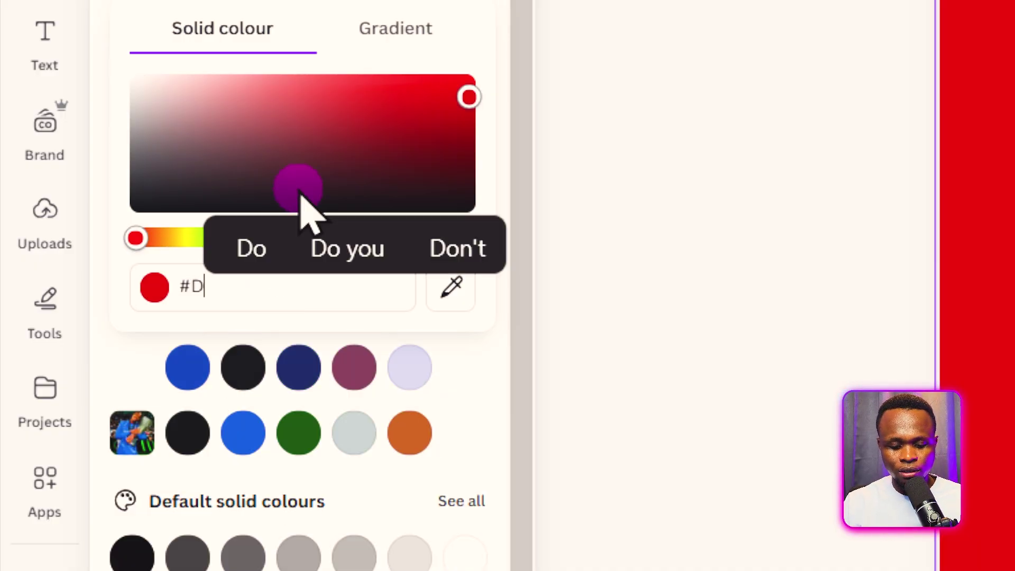
pyautogui.write('4')
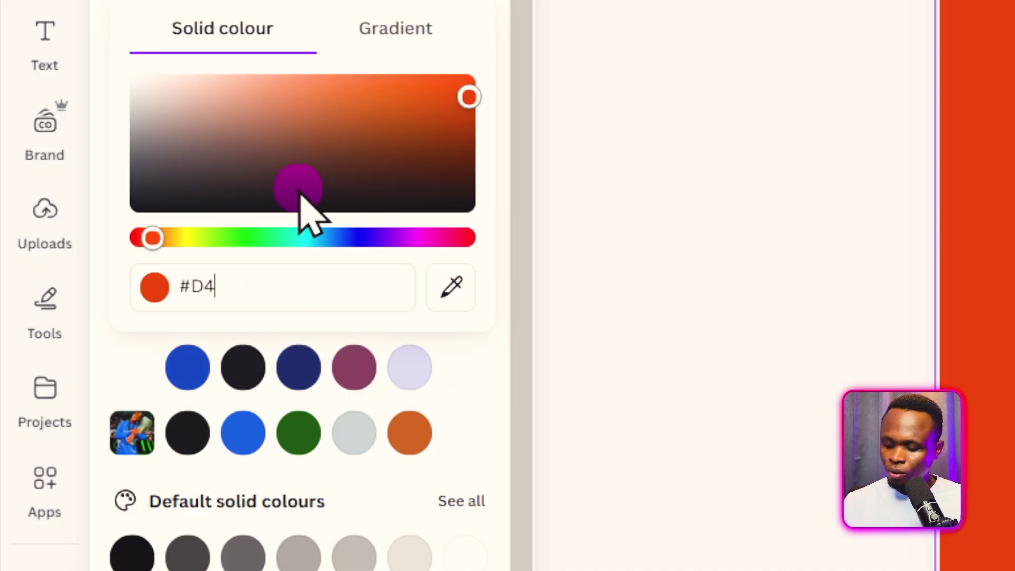
pyautogui.write('E3FA')
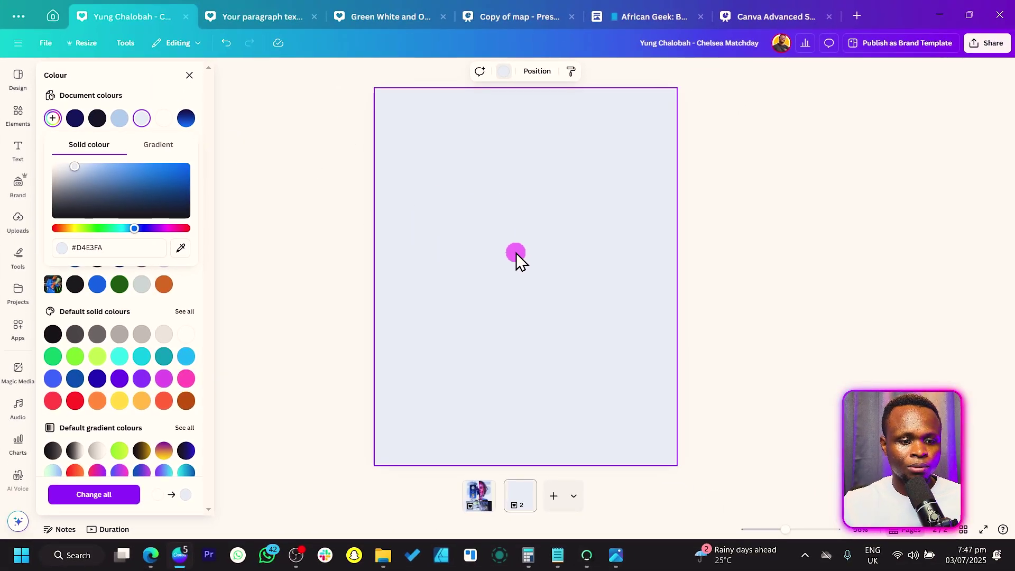
pyautogui.click(281, 250)
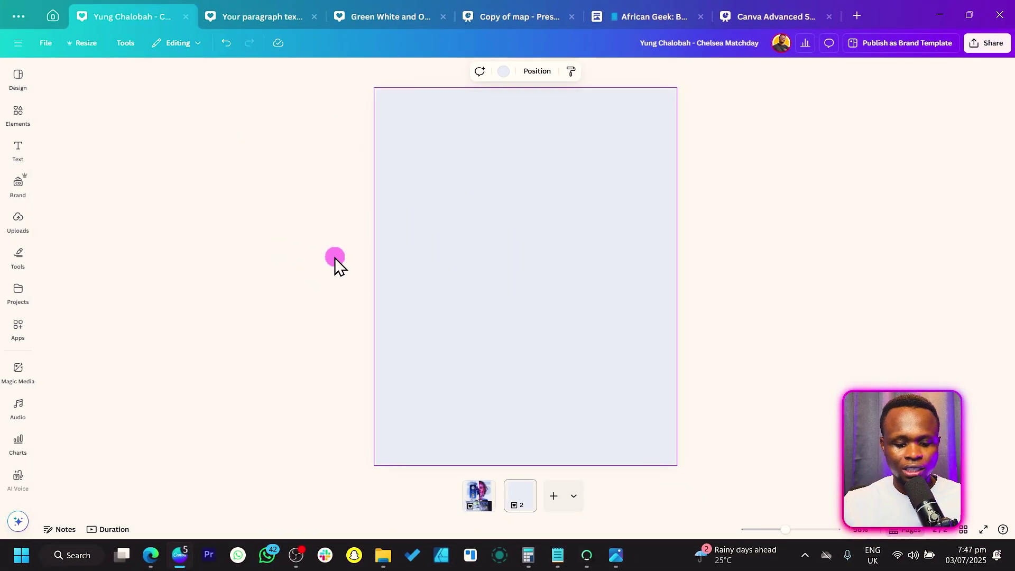
# - Add a rectangle and stretch it slightly past the page's width so it covers roughly the lower third of the page
pyautogui.click(701, 237)
pyautogui.press('r')
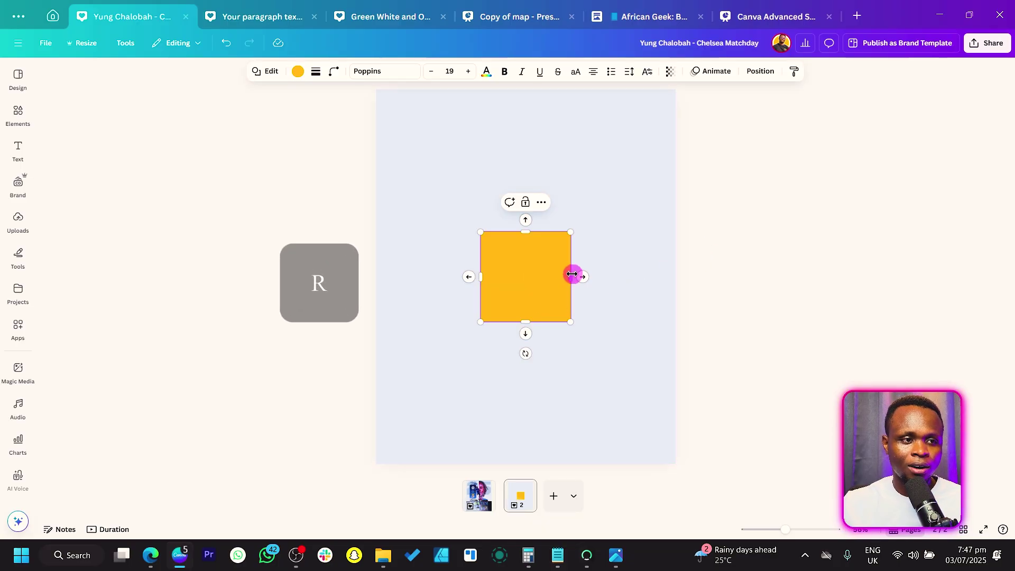
pyautogui.moveTo(572, 271); pyautogui.dragTo(695, 269)
pyautogui.moveTo(592, 319); pyautogui.dragTo(593, 352)
pyautogui.moveTo(581, 292); pyautogui.dragTo(577, 386)
pyautogui.click(664, 386)
pyautogui.moveTo(696, 375); pyautogui.dragTo(684, 375)
pyautogui.click(580, 385)
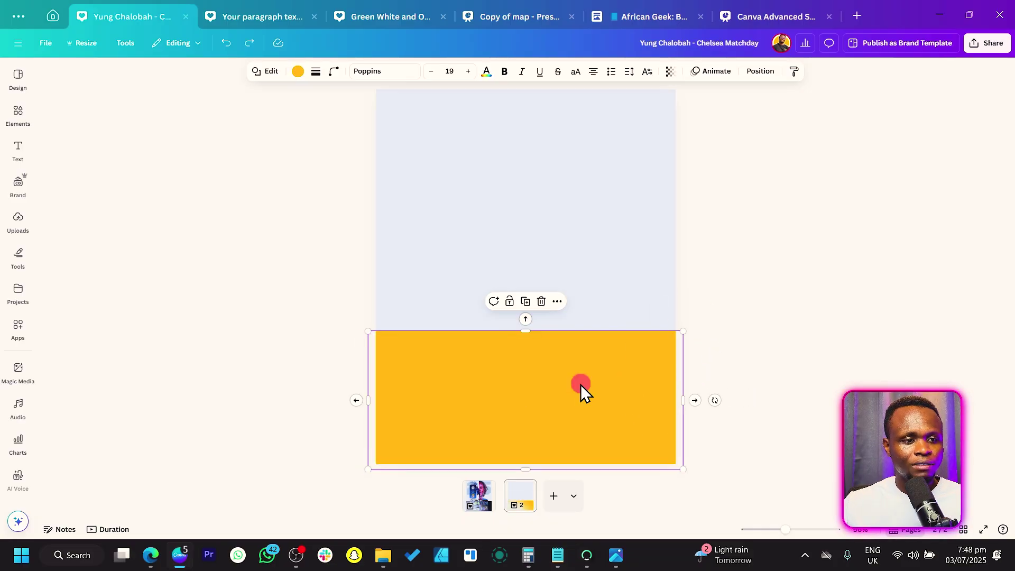
# - Set the rectangle's fill colour to #040A2C and deselect it
pyautogui.click(296, 71)
pyautogui.click(52, 118)
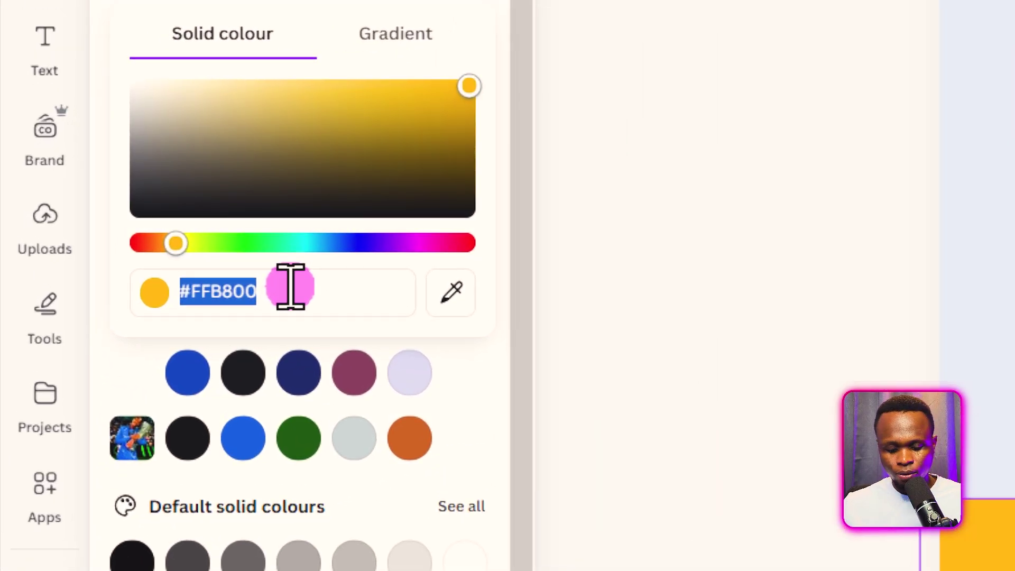
pyautogui.write('#040A2C')
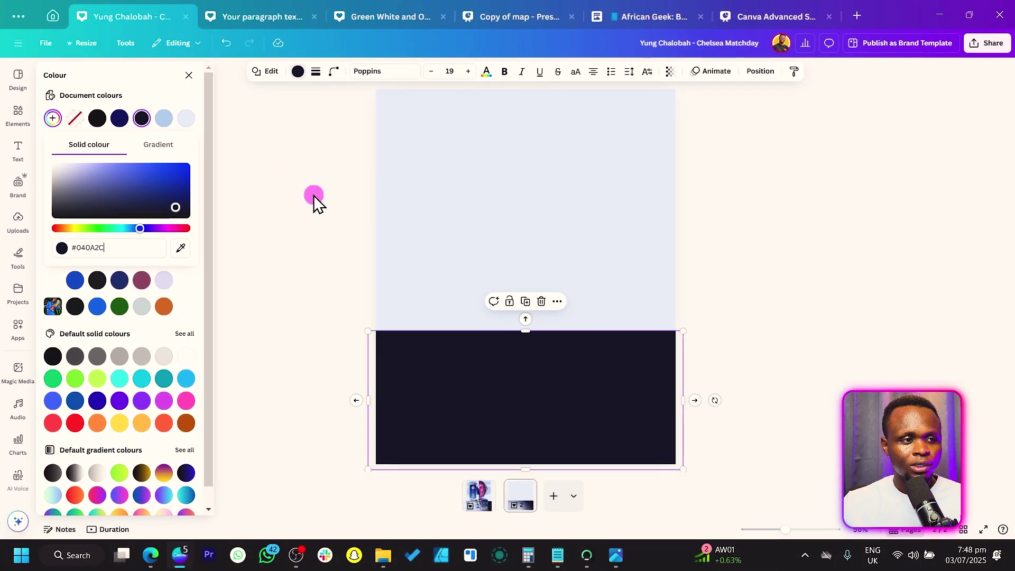
pyautogui.press('Escape')
pyautogui.click(316, 195)
# - Add the text "25", enlarge it to a font size of about 419, and move it to the upper part of the page
pyautogui.press('t')
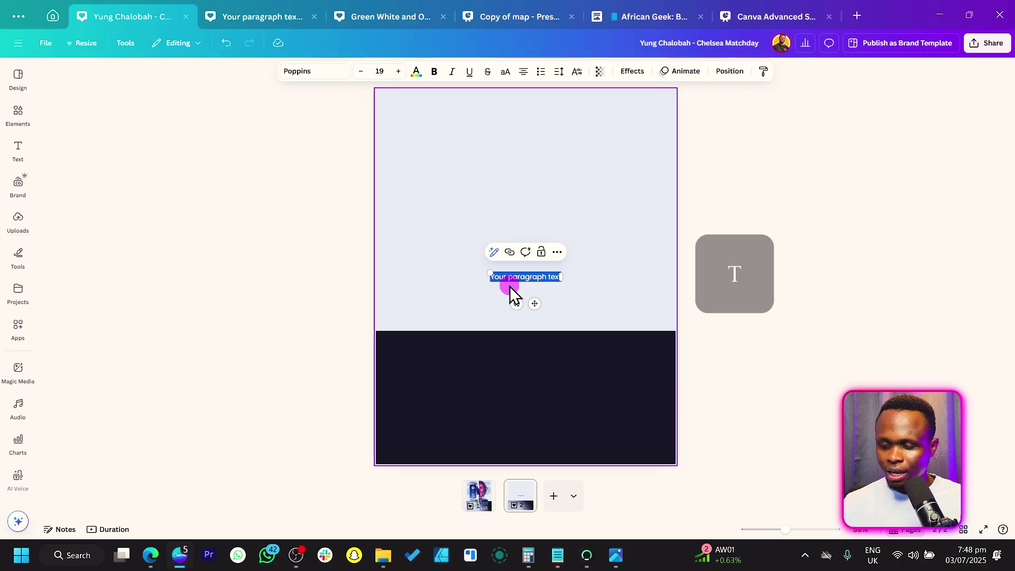
pyautogui.write('25')
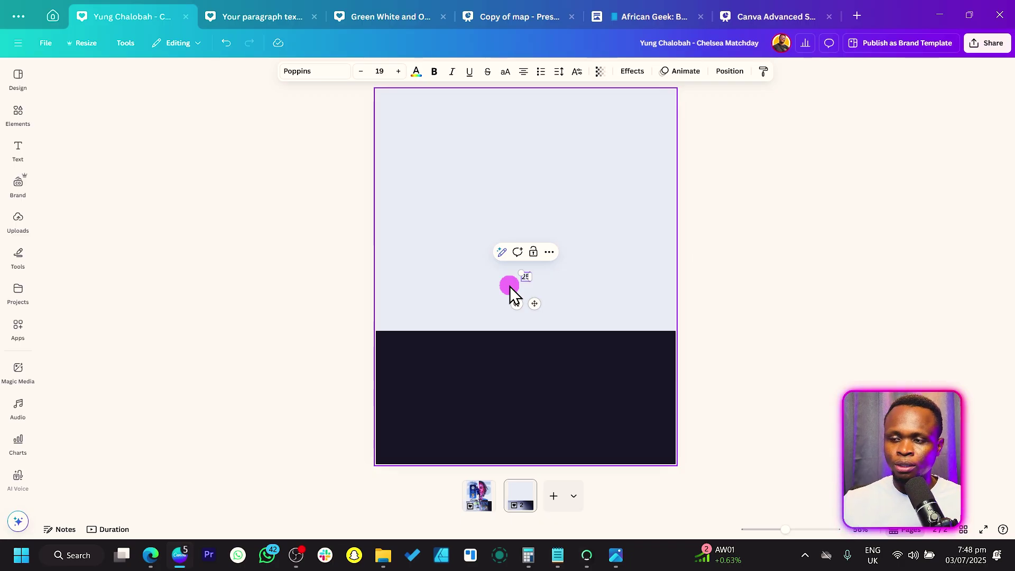
pyautogui.moveTo(521, 273); pyautogui.dragTo(412, 204)
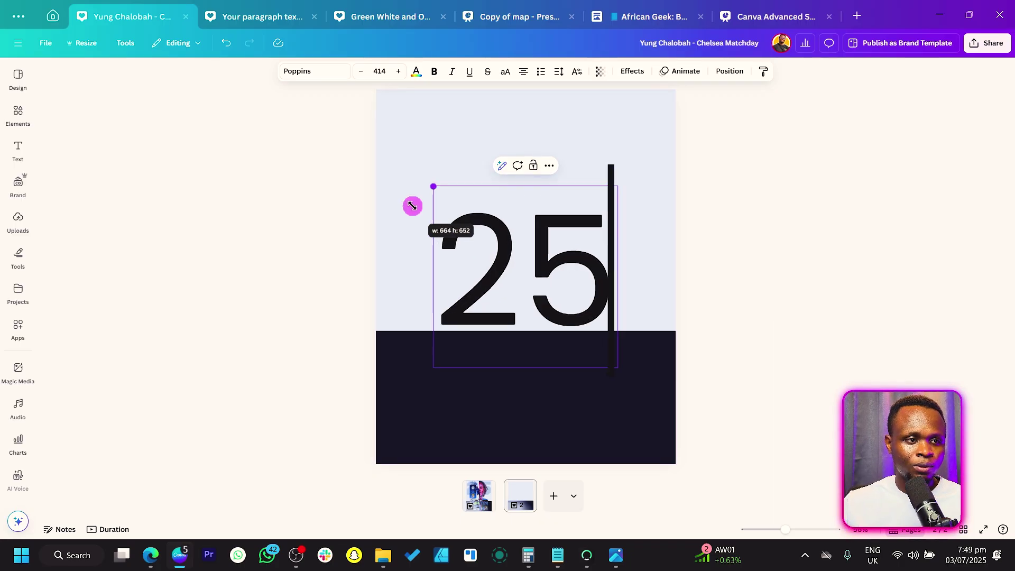
pyautogui.moveTo(576, 306); pyautogui.dragTo(574, 200)
# - Change the "25" text's font to Sports World and enlarge it to about size 635 so it spans the page width
pyautogui.click(289, 74)
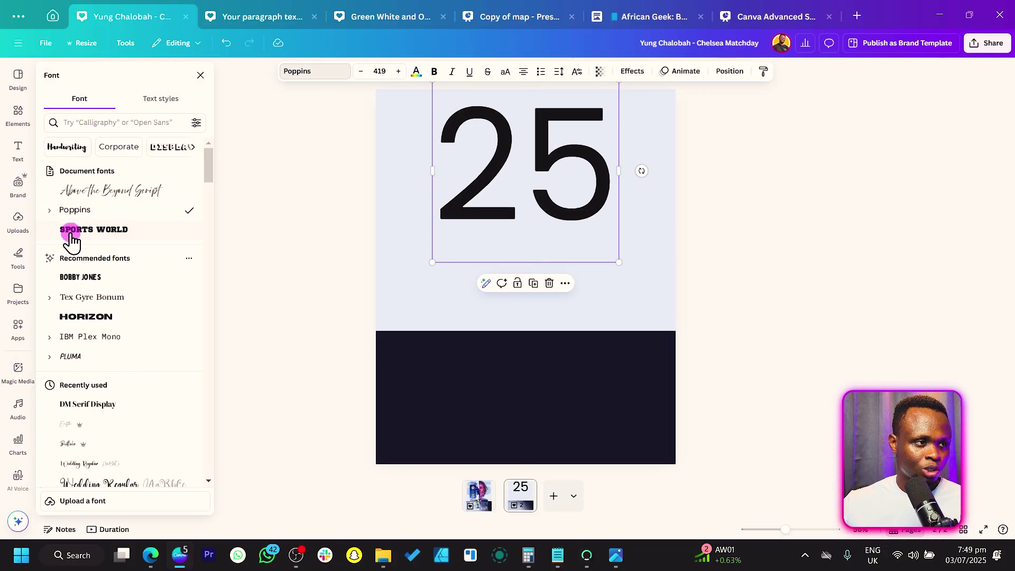
pyautogui.click(113, 123)
pyautogui.write('sporty')
pyautogui.press('BackSpace')
pyautogui.write('s wp')
pyautogui.press('BackSpace')
pyautogui.write('oOrld')
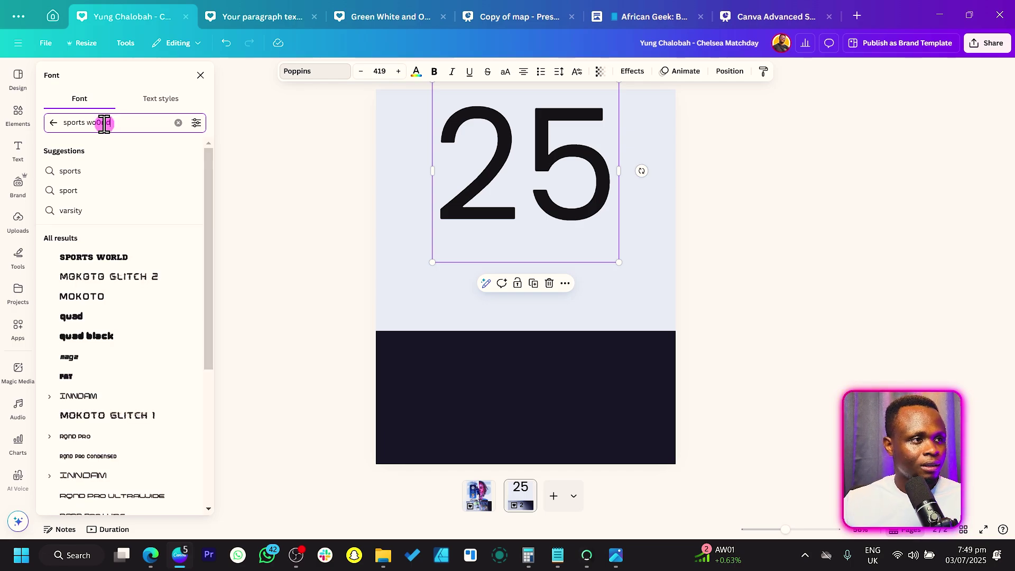
pyautogui.click(94, 260)
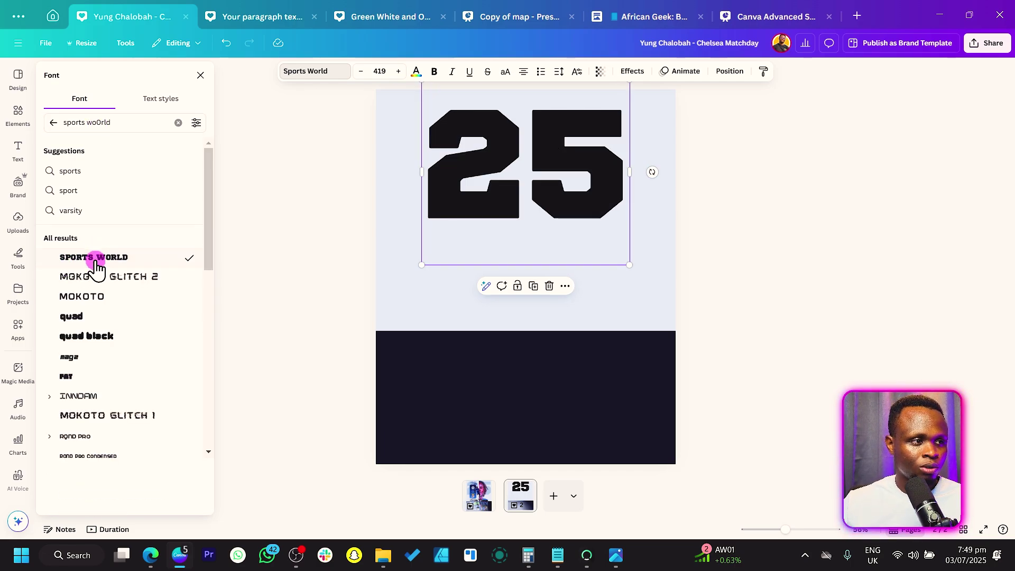
pyautogui.moveTo(420, 266); pyautogui.dragTo(357, 300)
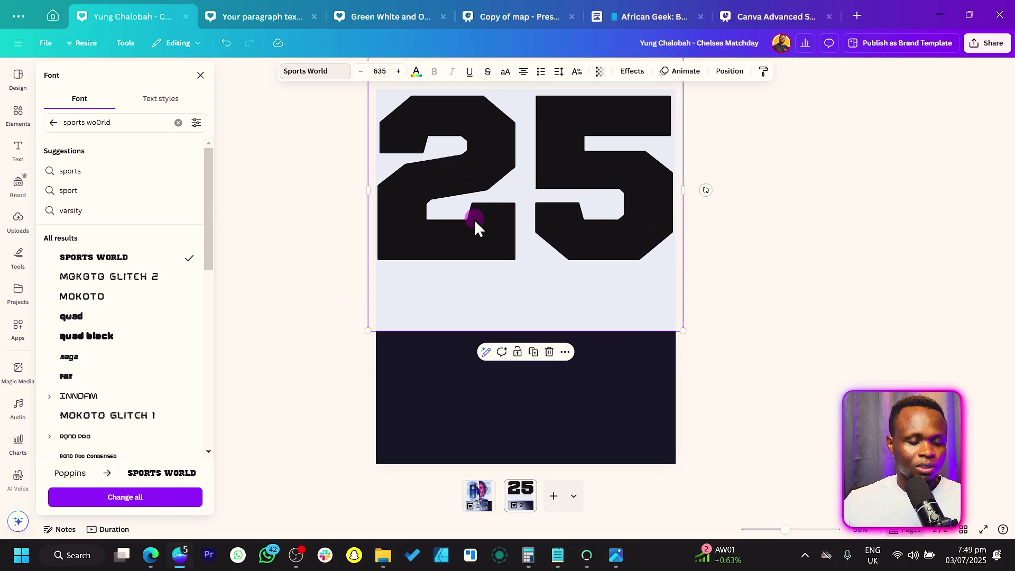
# - Duplicate the "25" text directly below the original and replace the copy's text with "YC"
pyautogui.click(488, 200)
pyautogui.moveTo(489, 201); pyautogui.dragTo(483, 358)
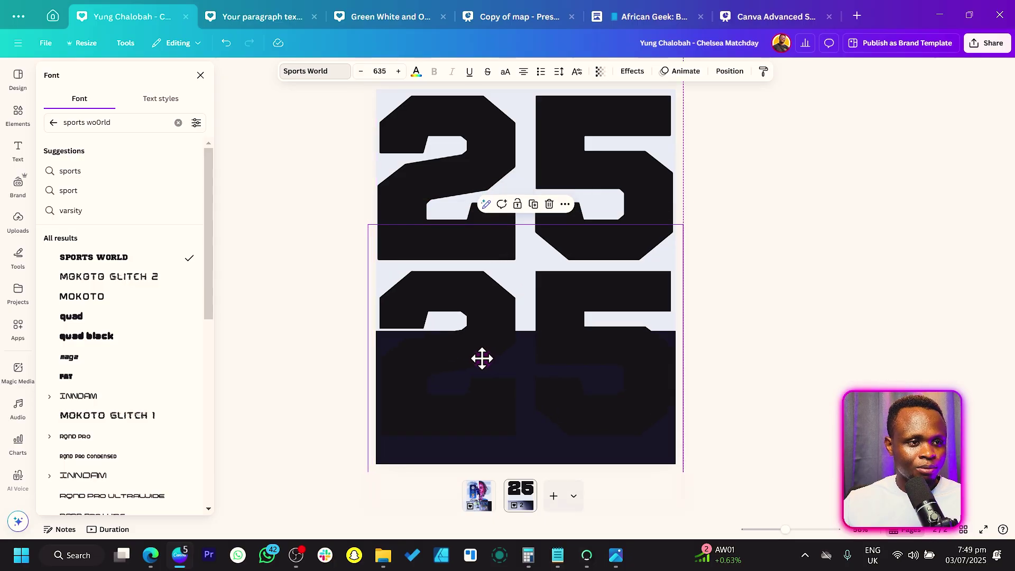
pyautogui.doubleClick(533, 316)
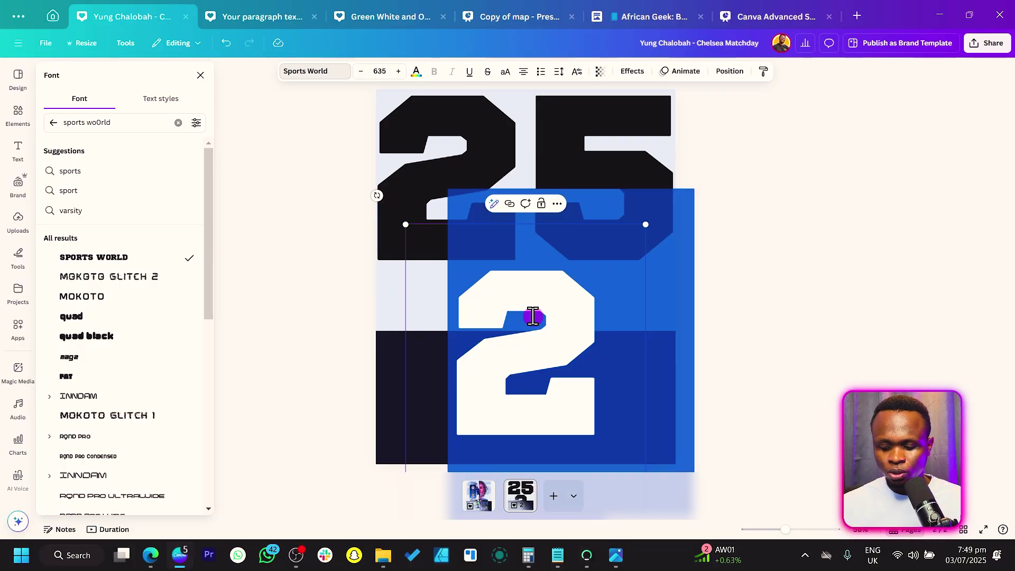
pyautogui.write('Y')
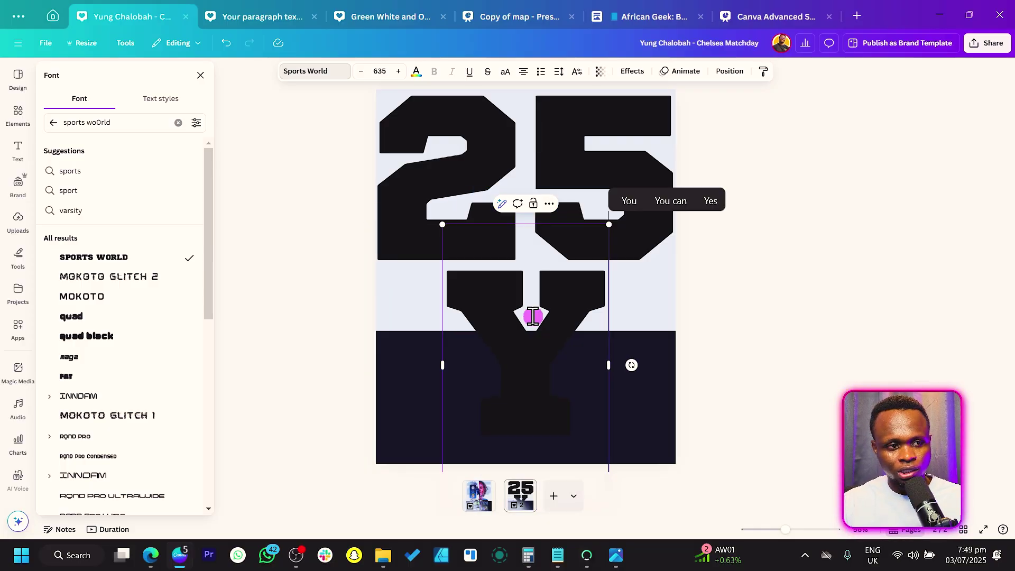
pyautogui.write('C')
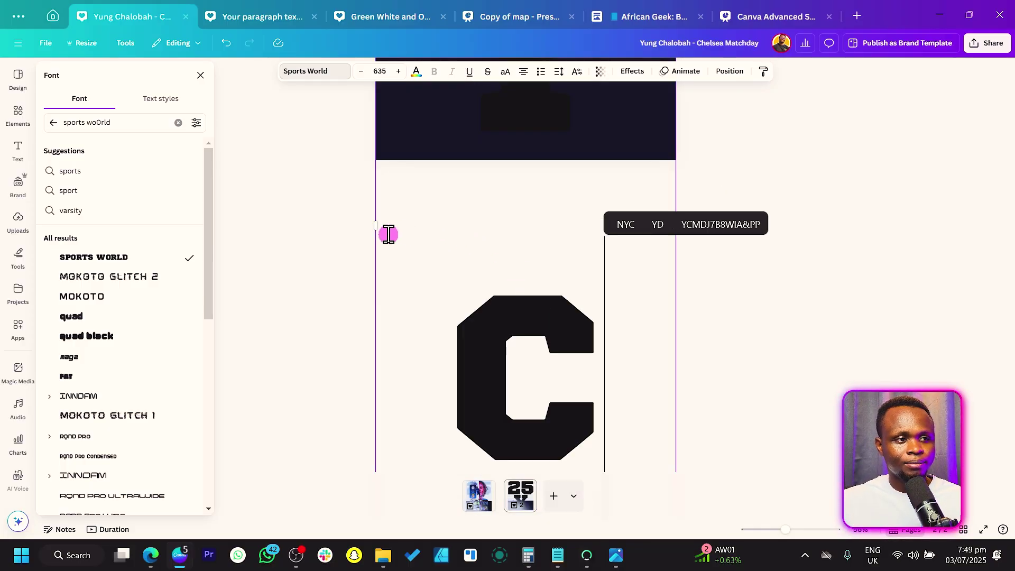
# - Widen the "YC" text box so both letters fit on one line, and scale the text to about size 629
pyautogui.moveTo(373, 226); pyautogui.dragTo(320, 228)
pyautogui.moveTo(321, 191); pyautogui.dragTo(324, 190)
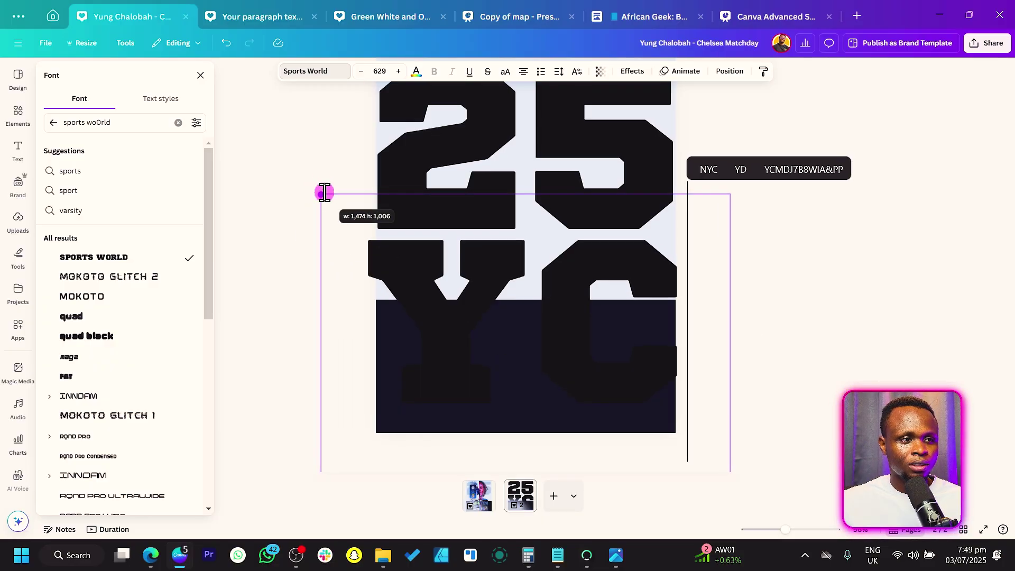
pyautogui.click(305, 166)
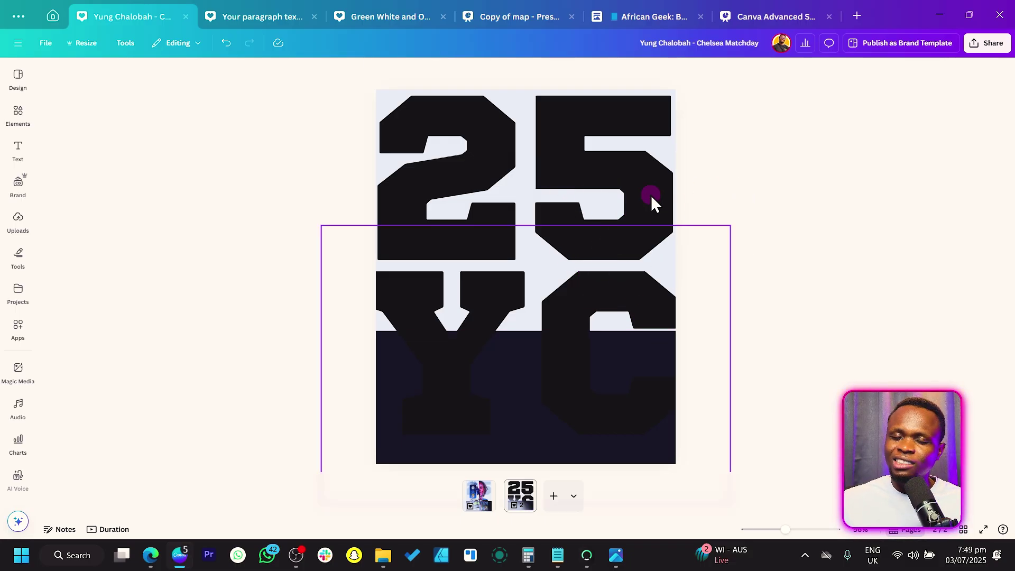
# - Select both the "25" and "YC" texts and set their colour to the pastel blue #AAC6EB
pyautogui.click(622, 337)
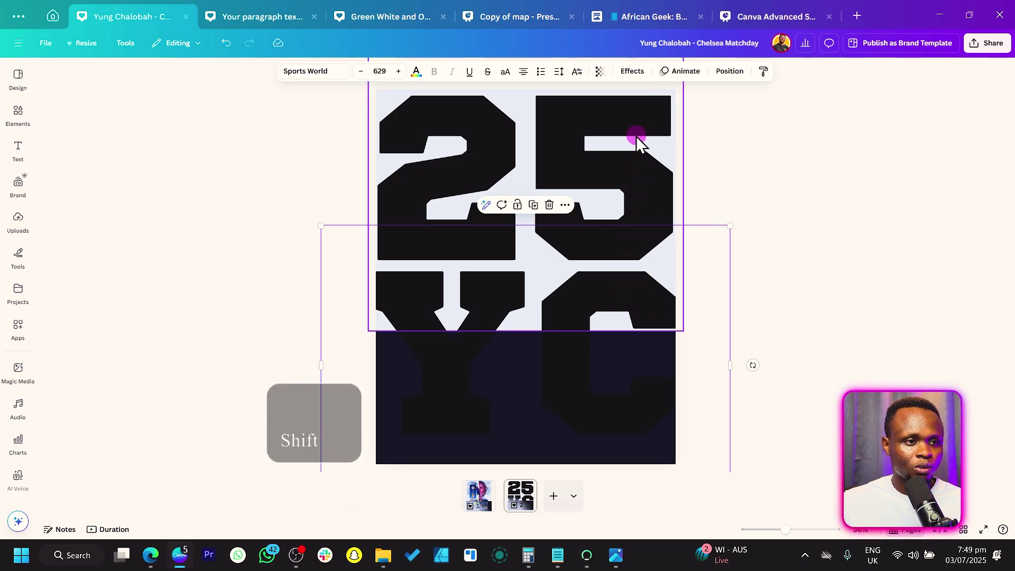
pyautogui.keyDown('shift'); pyautogui.click(555, 155); pyautogui.keyUp('shift')
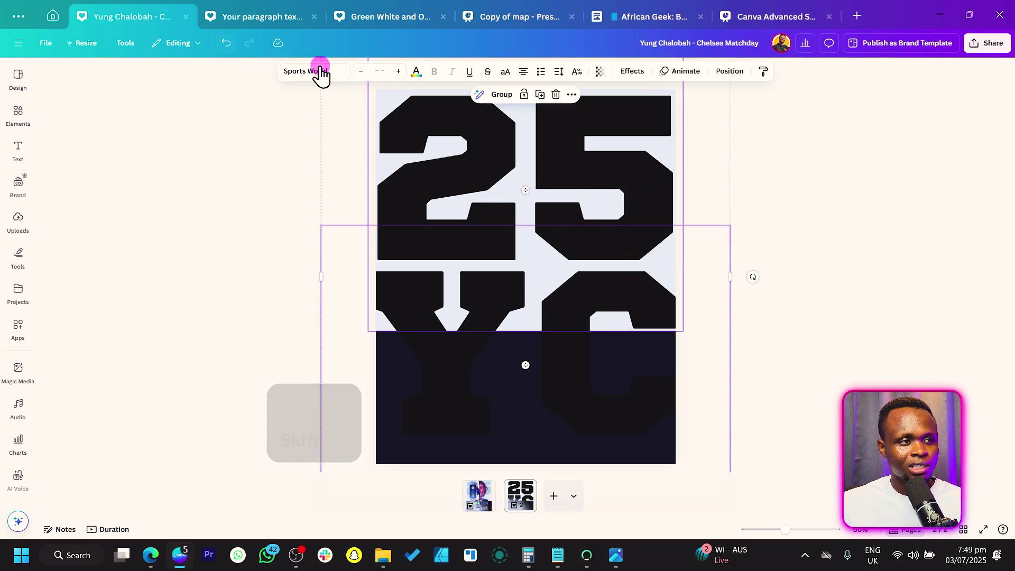
pyautogui.click(416, 72)
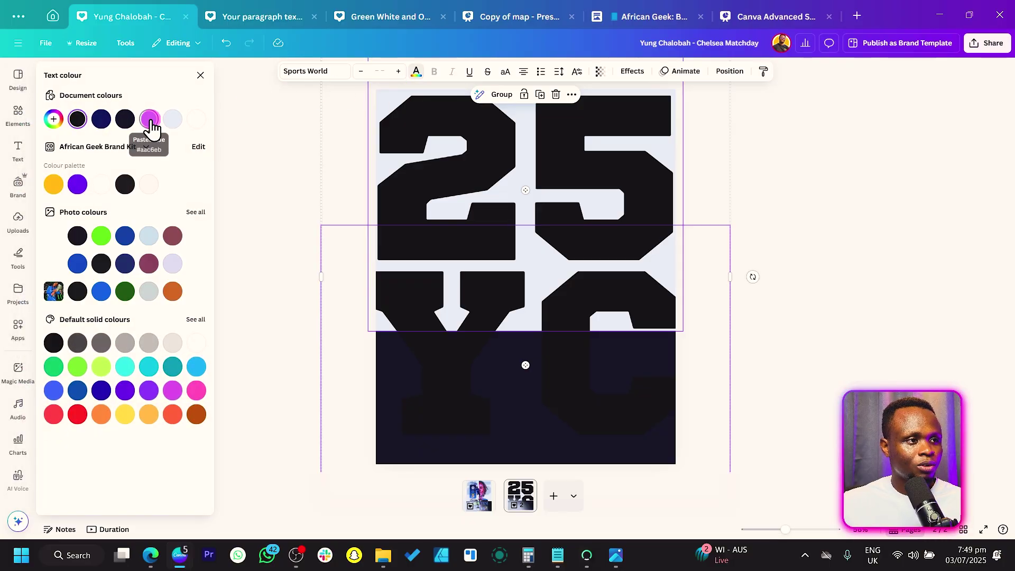
pyautogui.click(150, 119)
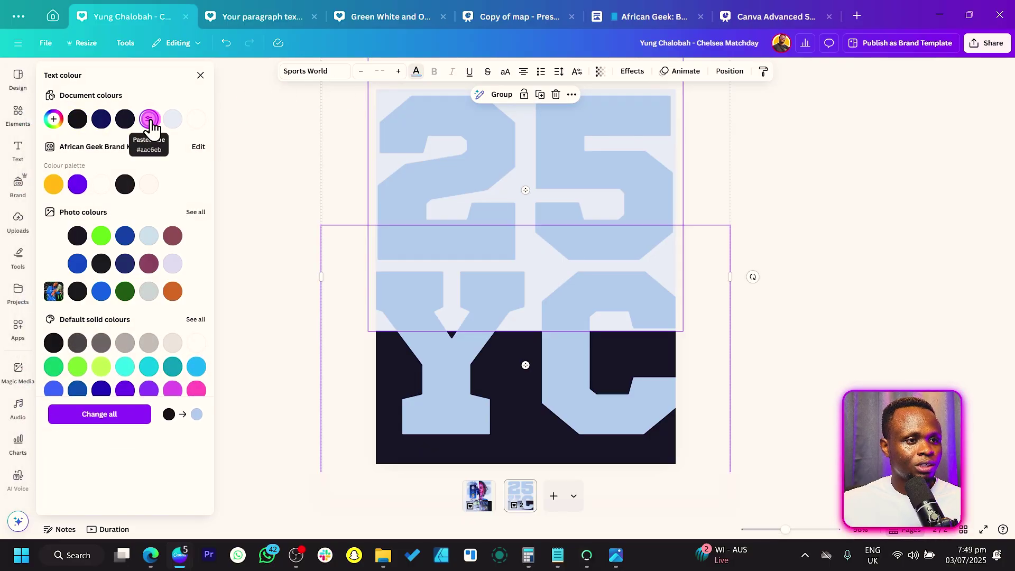
pyautogui.click(52, 119)
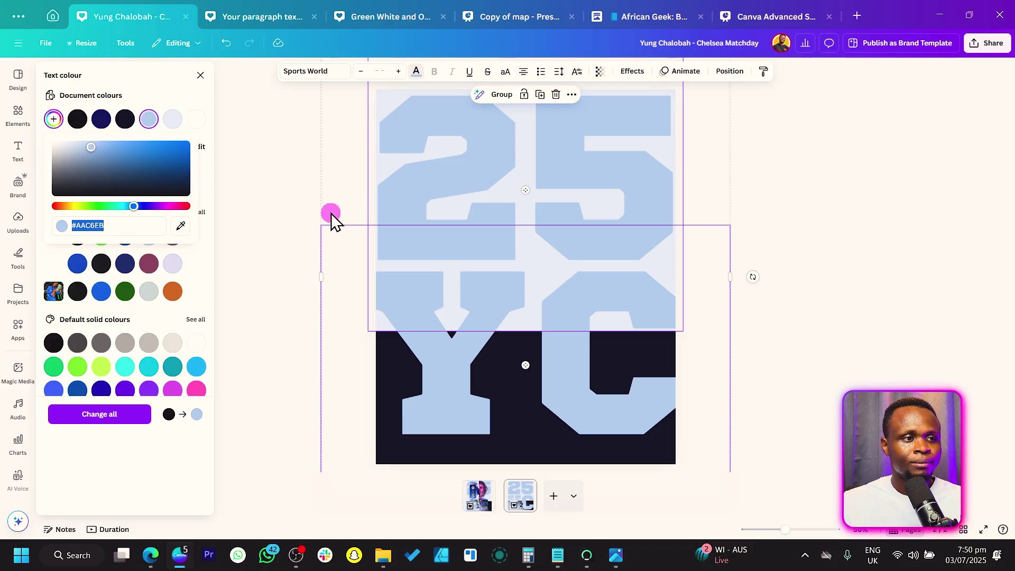
pyautogui.click(298, 199)
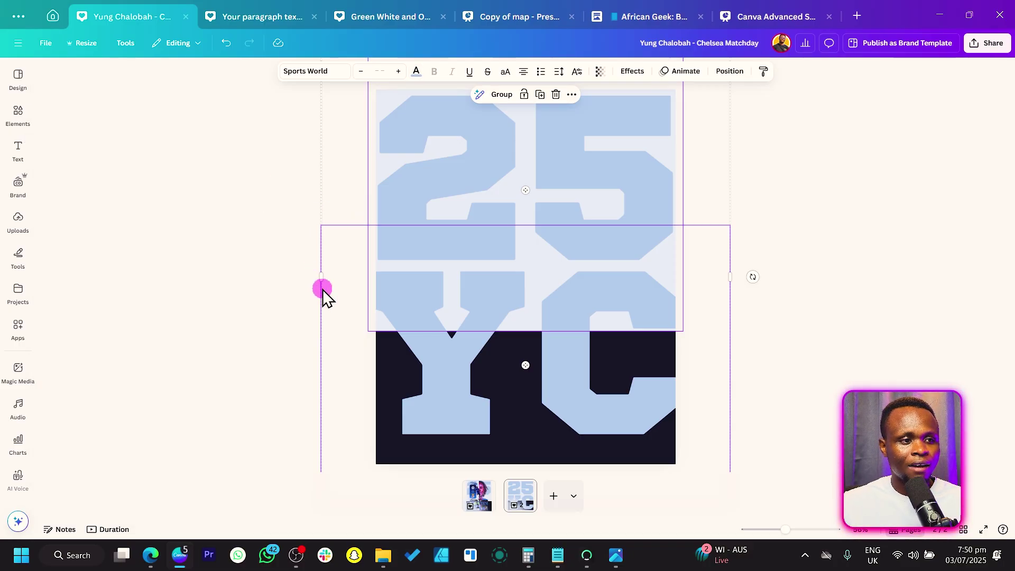
# - Move the dark rectangle above the "YC" and "25" texts in the layer order so it covers the lower part of the lettering
pyautogui.click(230, 253)
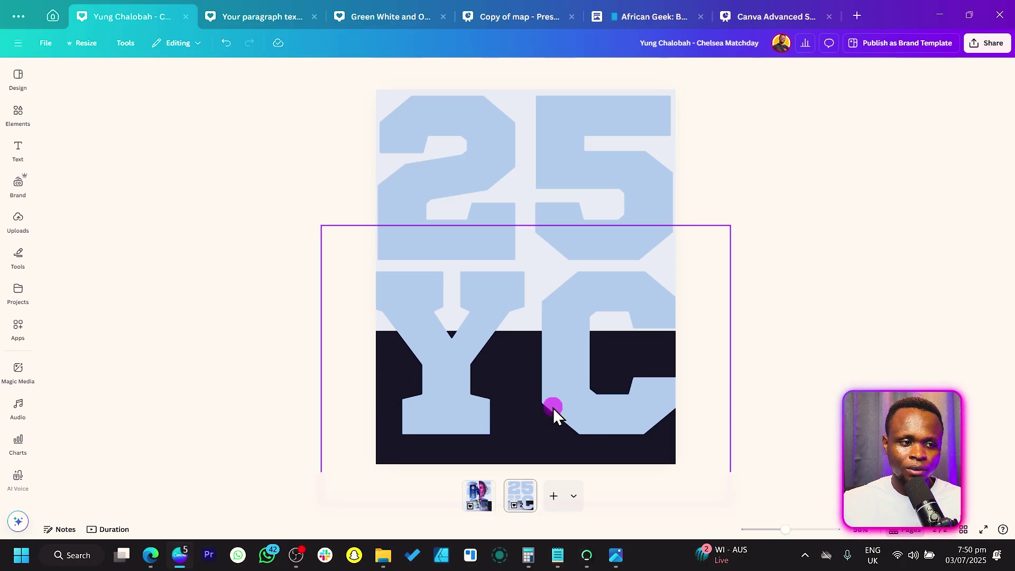
pyautogui.rightClick(491, 381)
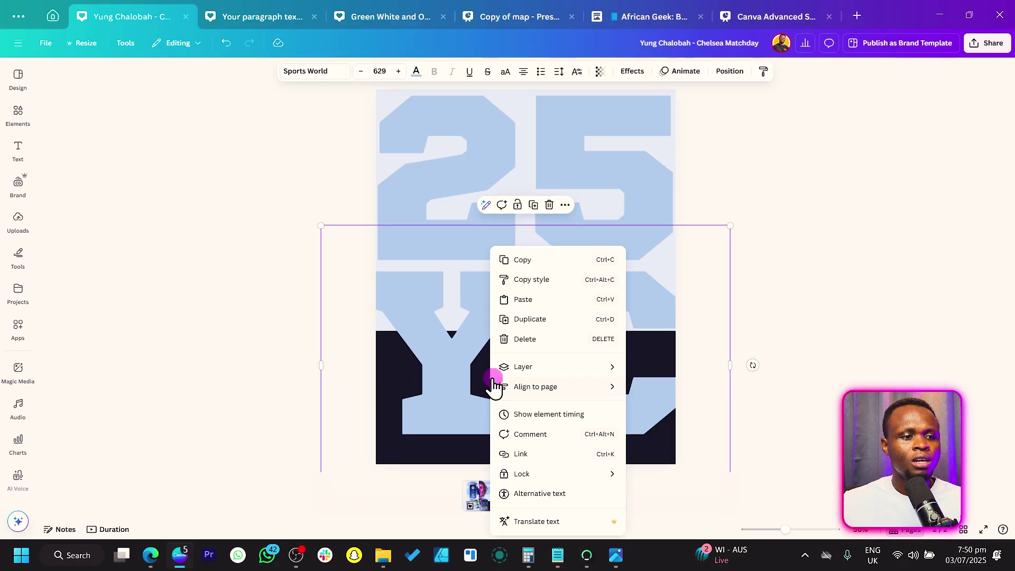
pyautogui.moveTo(587, 366)
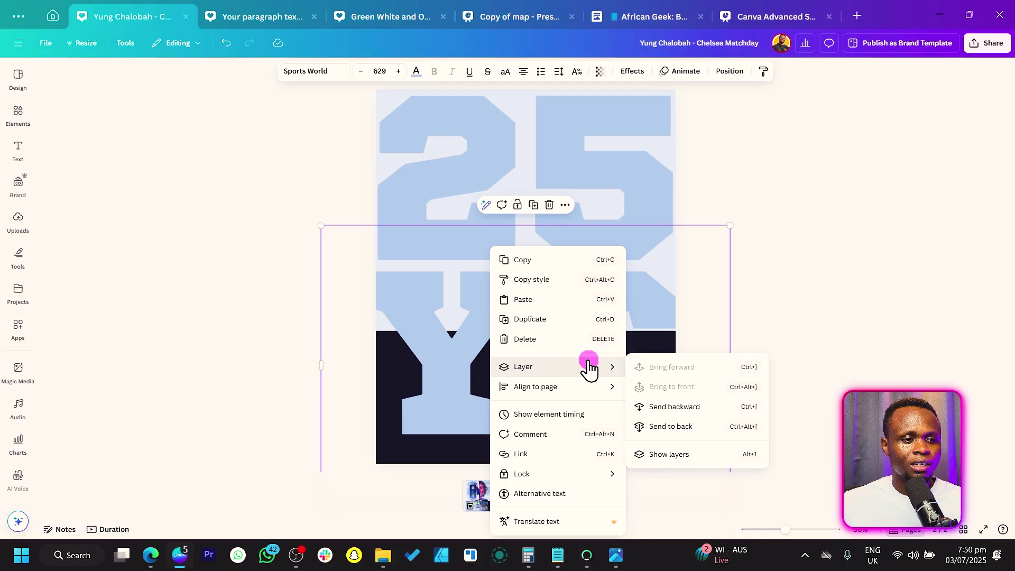
pyautogui.click(697, 454)
pyautogui.moveTo(134, 230); pyautogui.dragTo(136, 156)
pyautogui.click(265, 167)
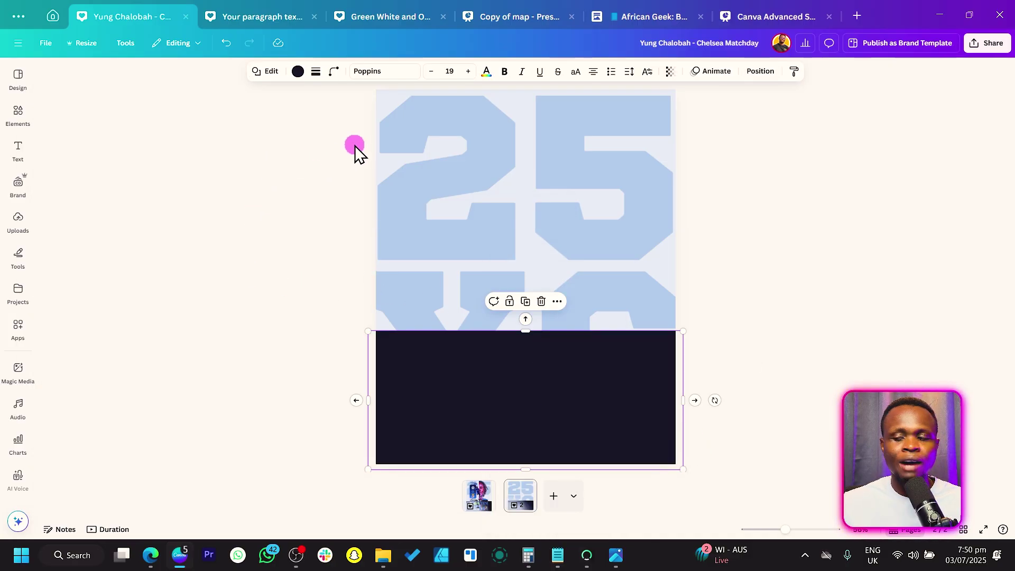
pyautogui.click(354, 145)
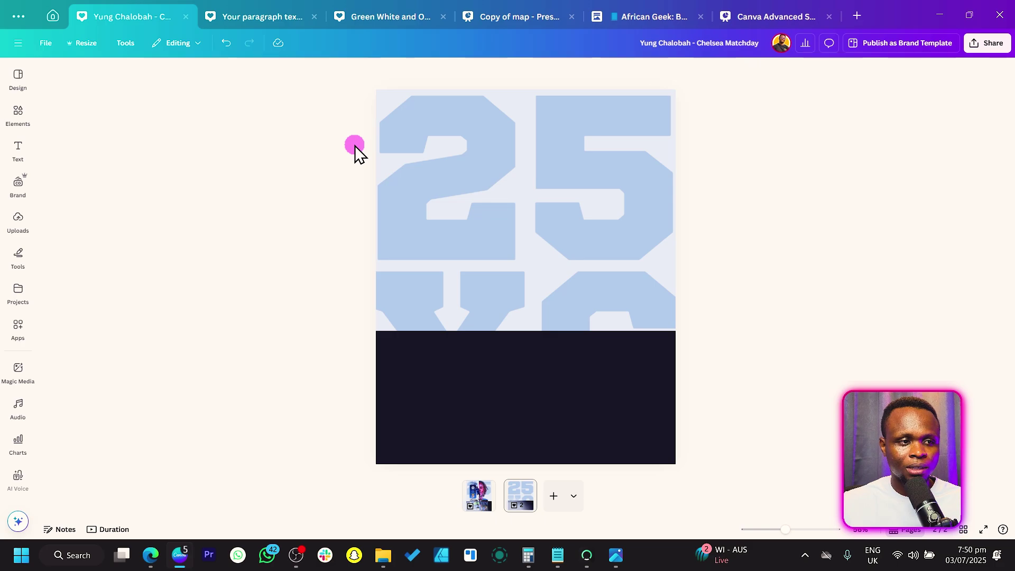
# - Duplicate the dark rectangle, scale the copy to about 851 × 374 px, and centre it horizontally across the dark block's upper edge
pyautogui.click(509, 373)
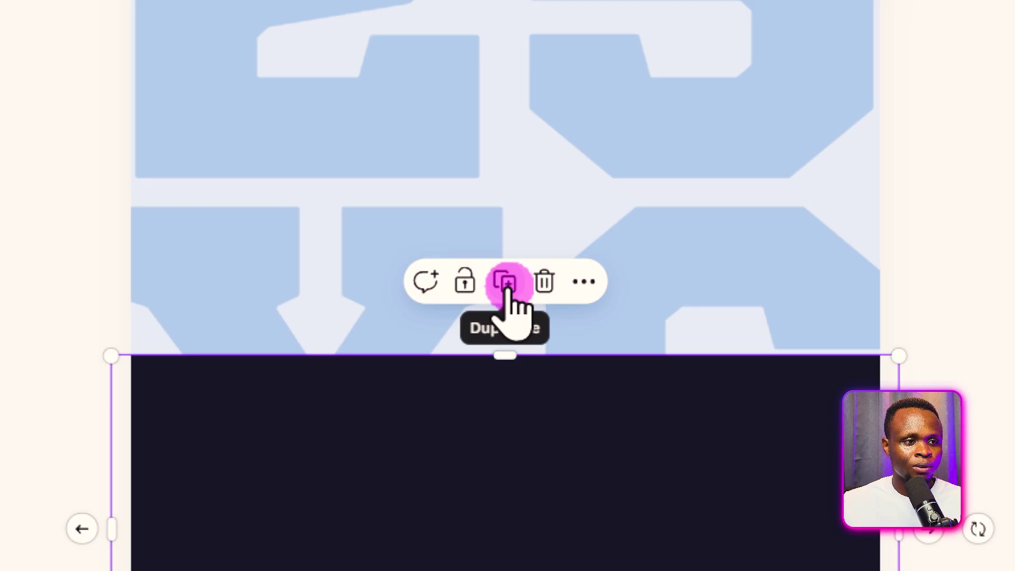
pyautogui.click(505, 286)
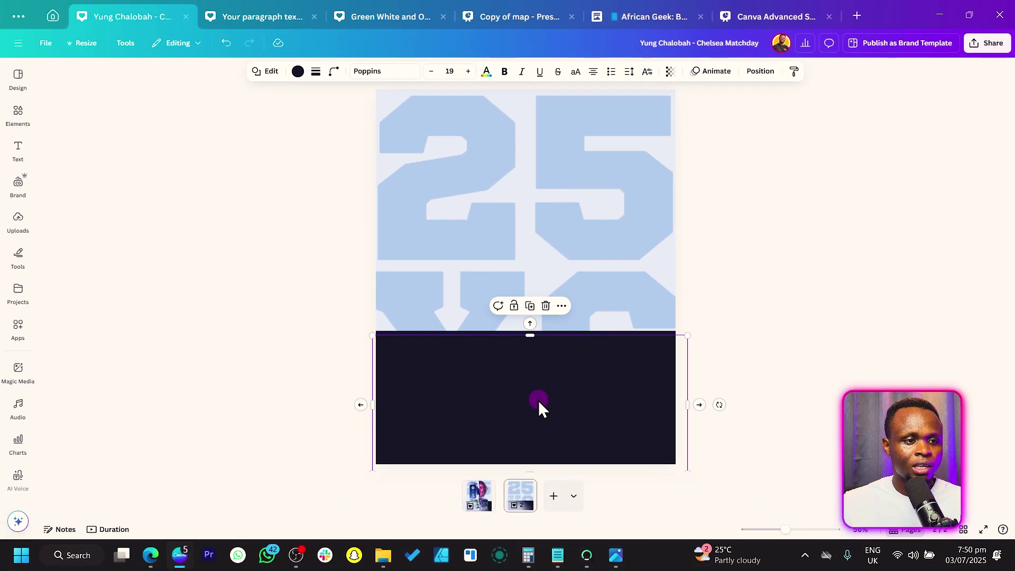
pyautogui.moveTo(538, 402); pyautogui.dragTo(523, 237)
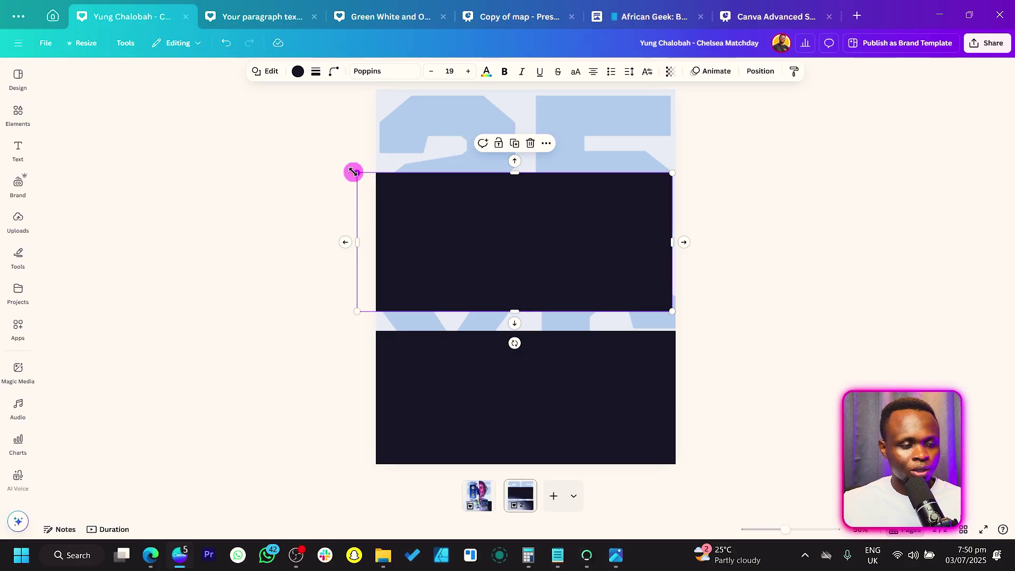
pyautogui.moveTo(354, 172); pyautogui.dragTo(397, 188)
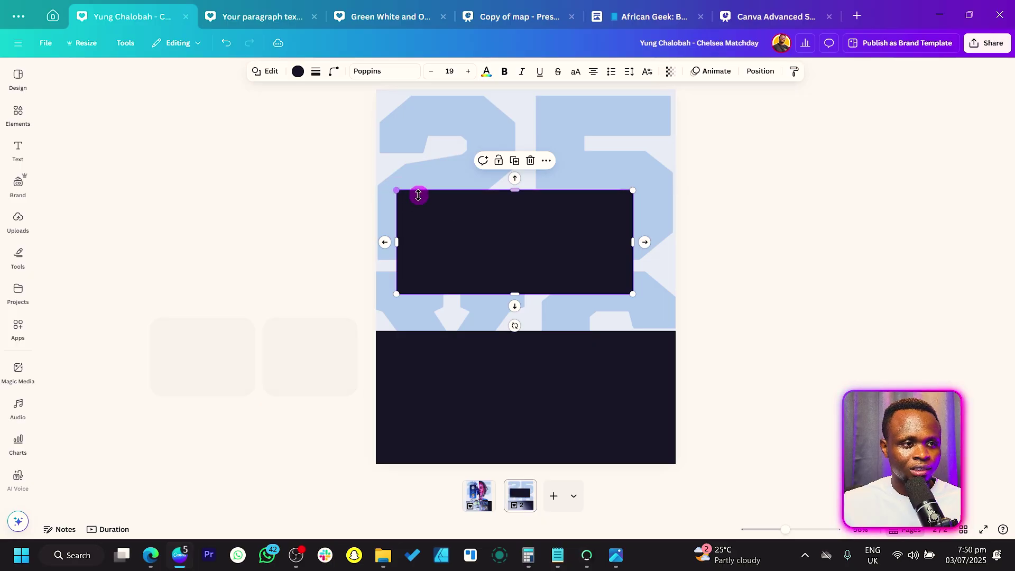
pyautogui.moveTo(480, 226); pyautogui.dragTo(493, 378)
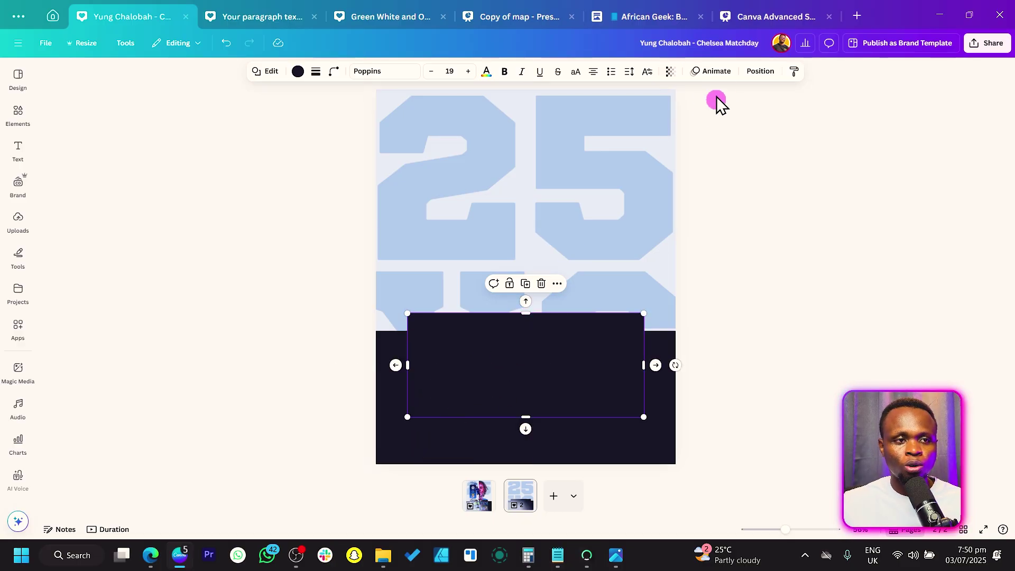
pyautogui.click(761, 73)
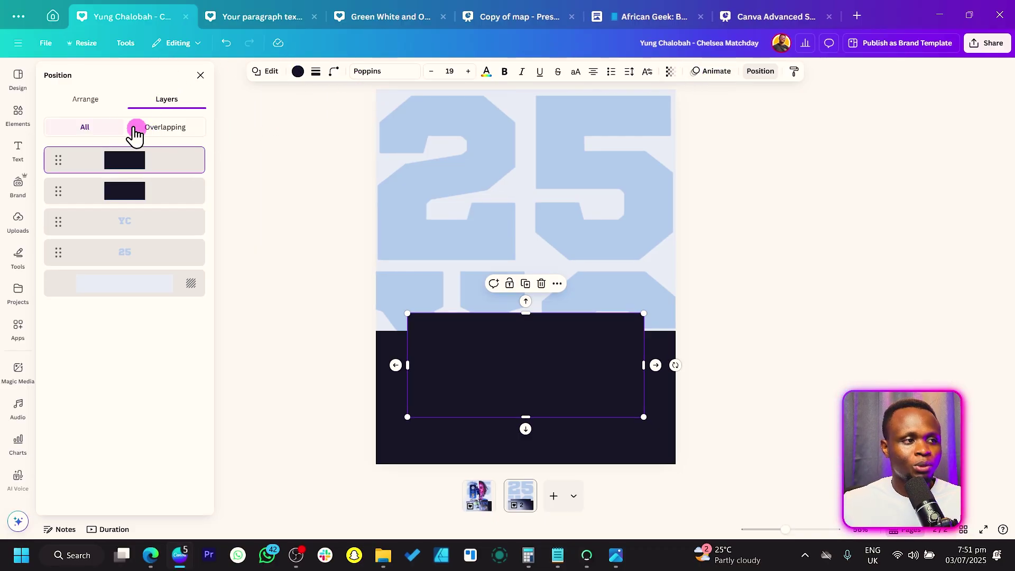
pyautogui.click(94, 105)
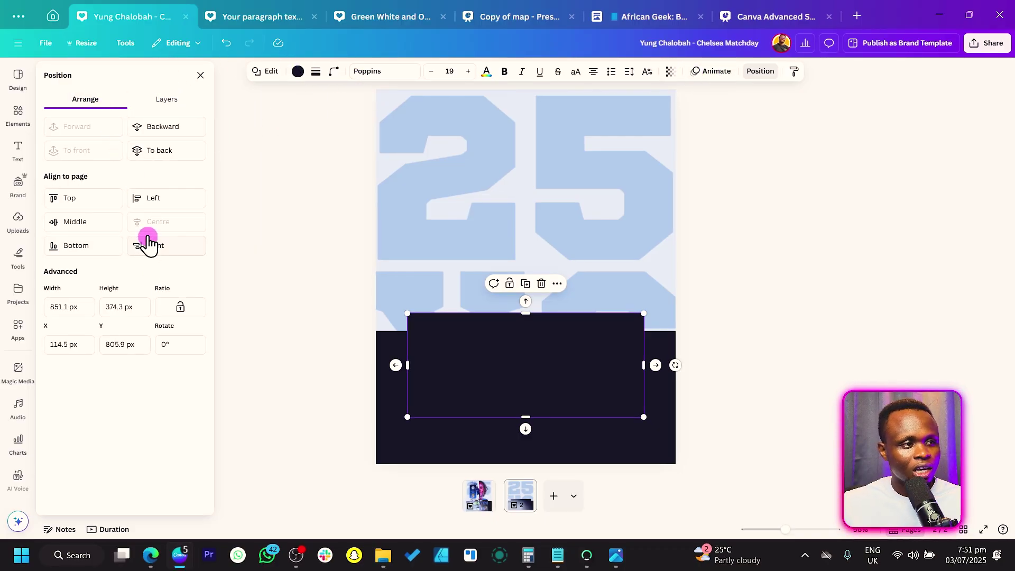
# - Remove the smaller rectangle's fill and give it a solid white (#ffffff) outline
pyautogui.click(298, 74)
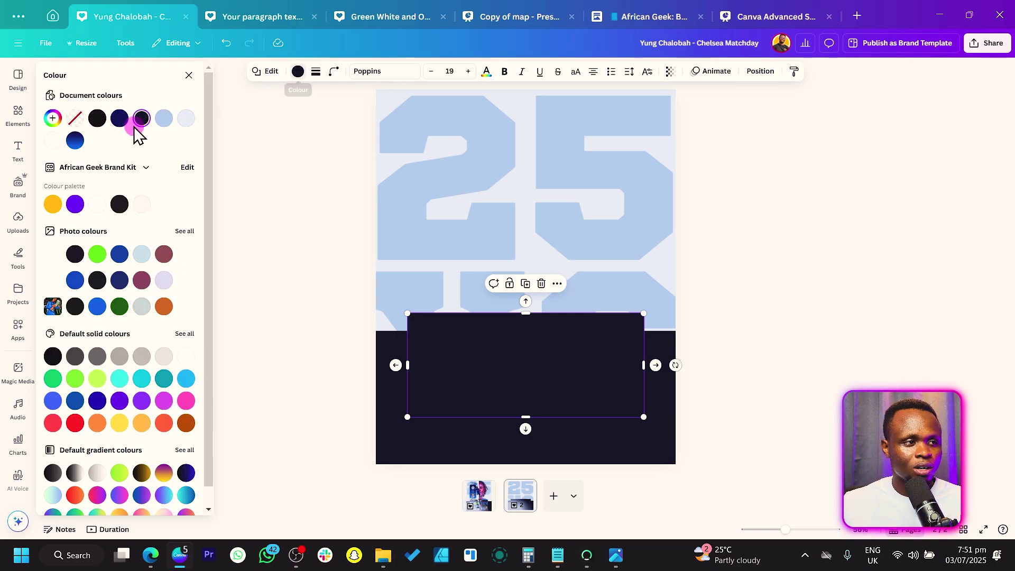
pyautogui.click(76, 121)
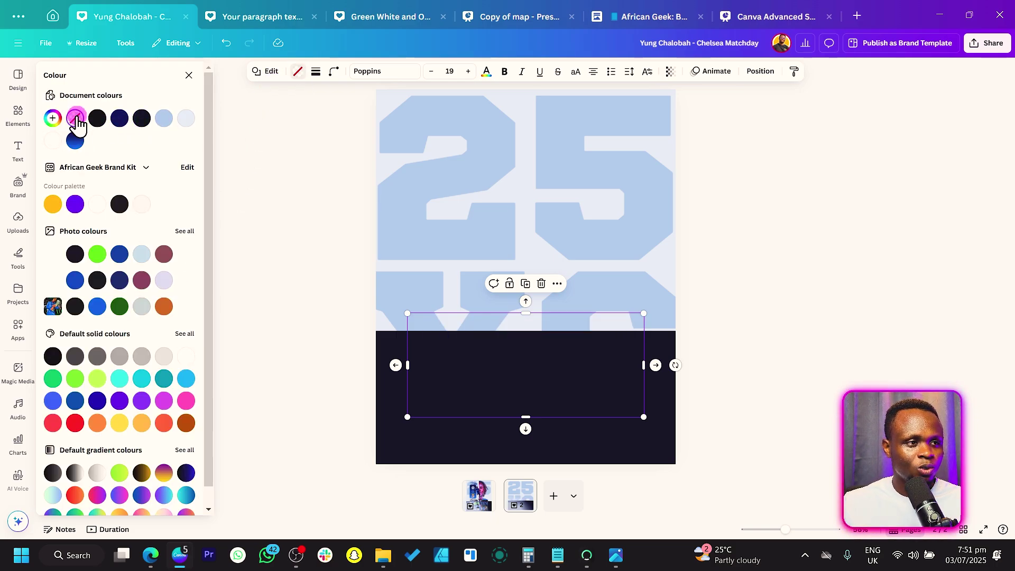
pyautogui.click(320, 74)
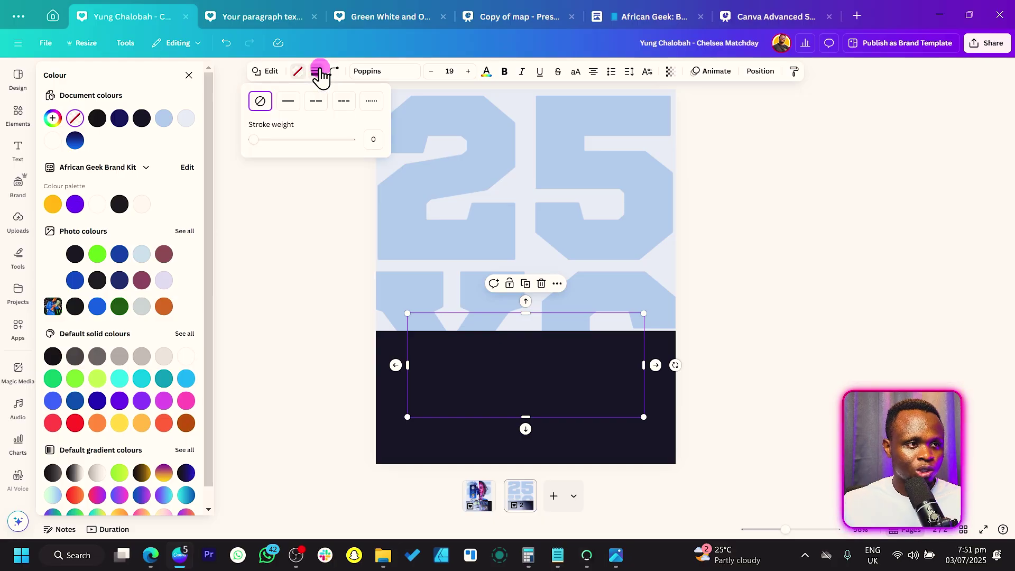
pyautogui.click(288, 104)
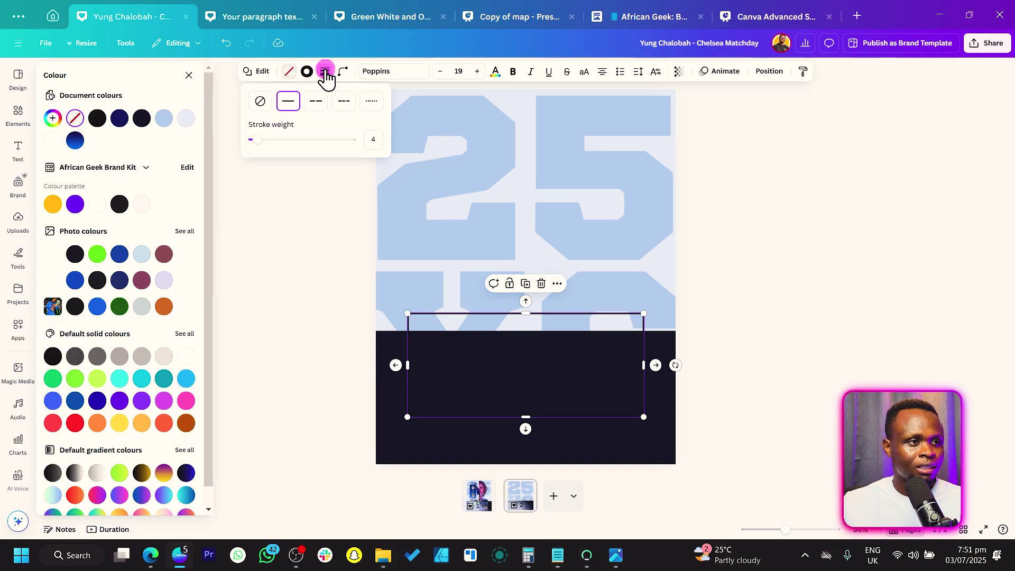
pyautogui.click(306, 72)
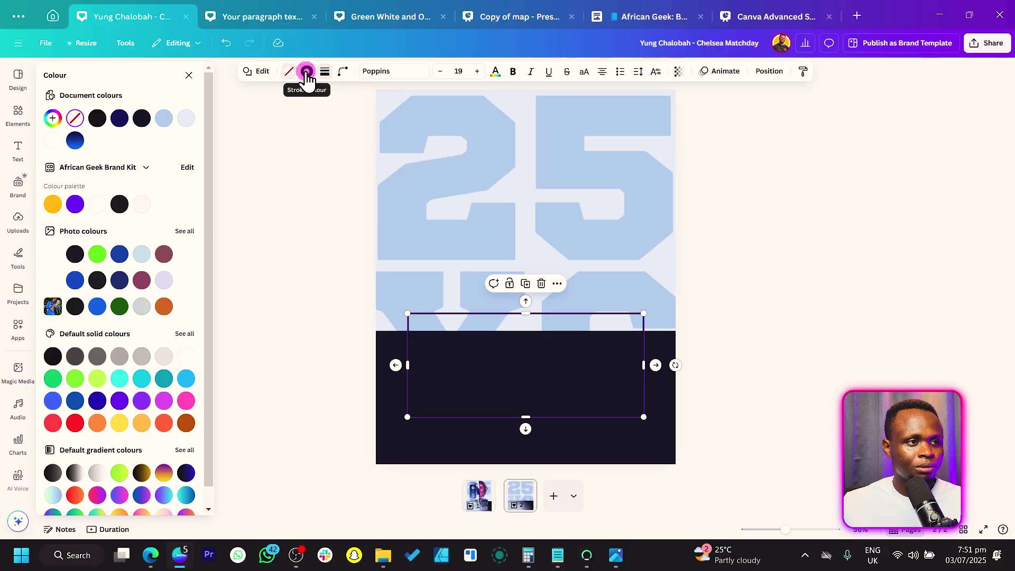
pyautogui.click(187, 120)
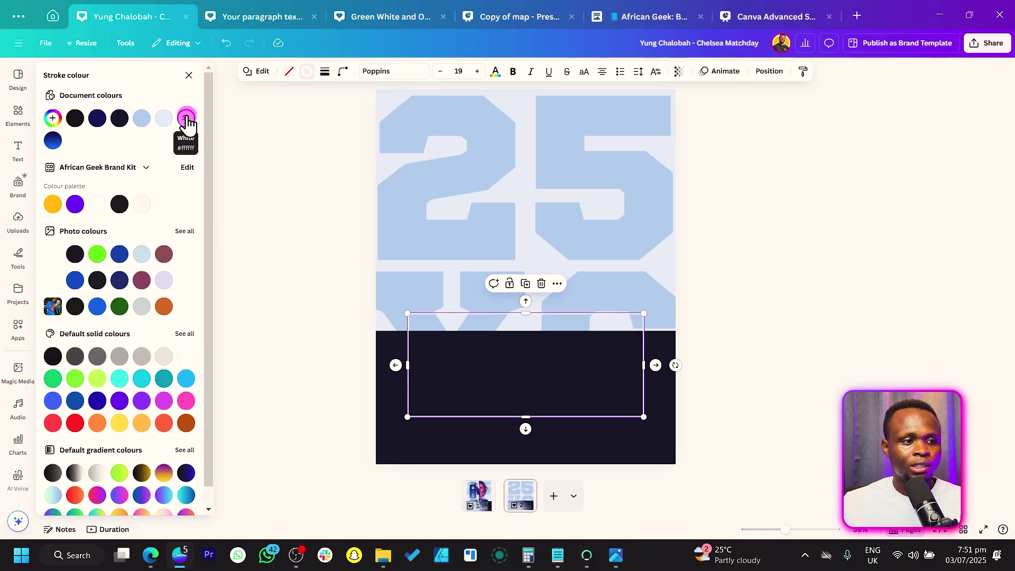
# - Set the smaller rectangle's outline weight to 2 and deselect it
pyautogui.click(326, 73)
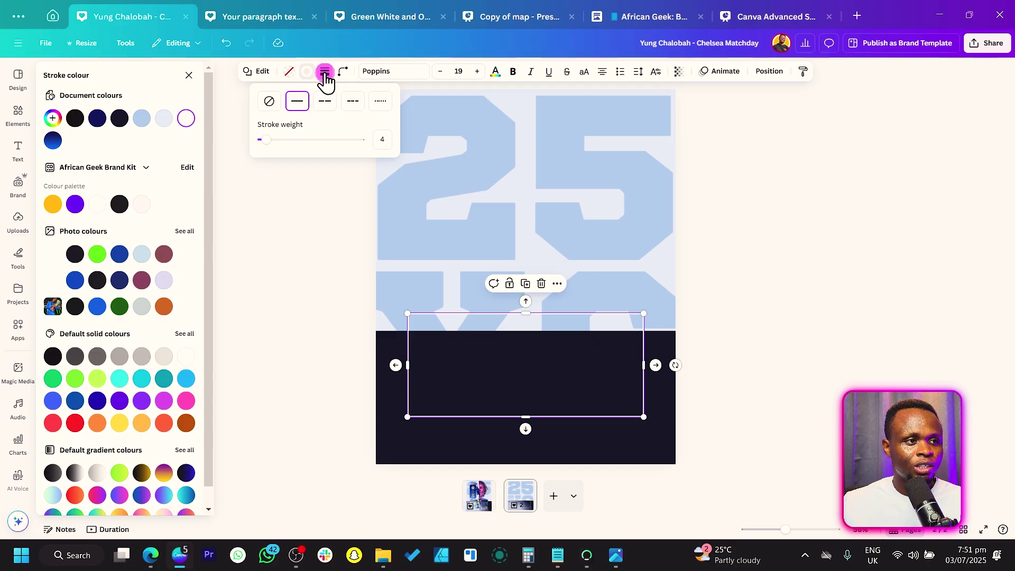
pyautogui.click(384, 145)
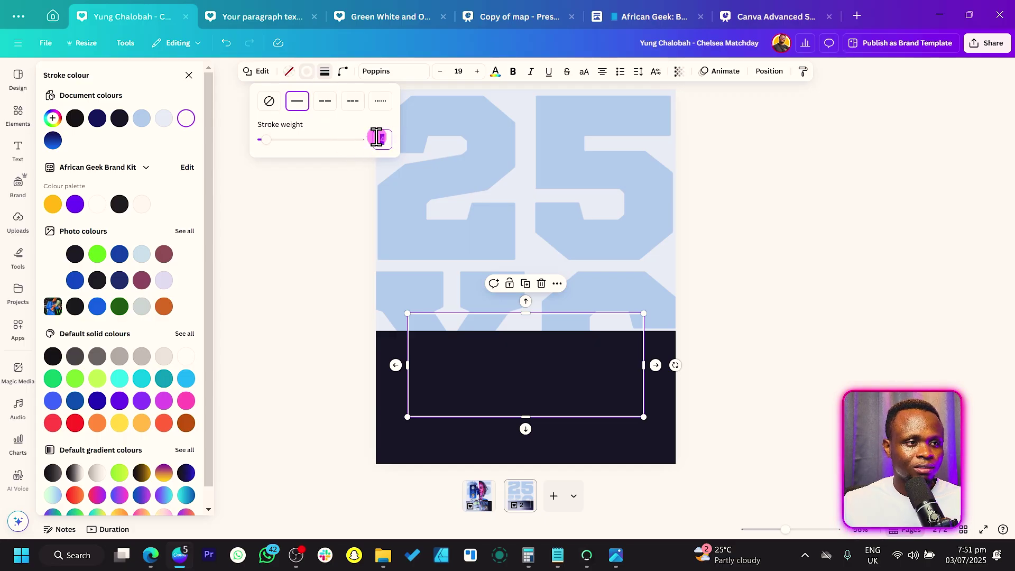
pyautogui.press('BackSpace')
pyautogui.write('2')
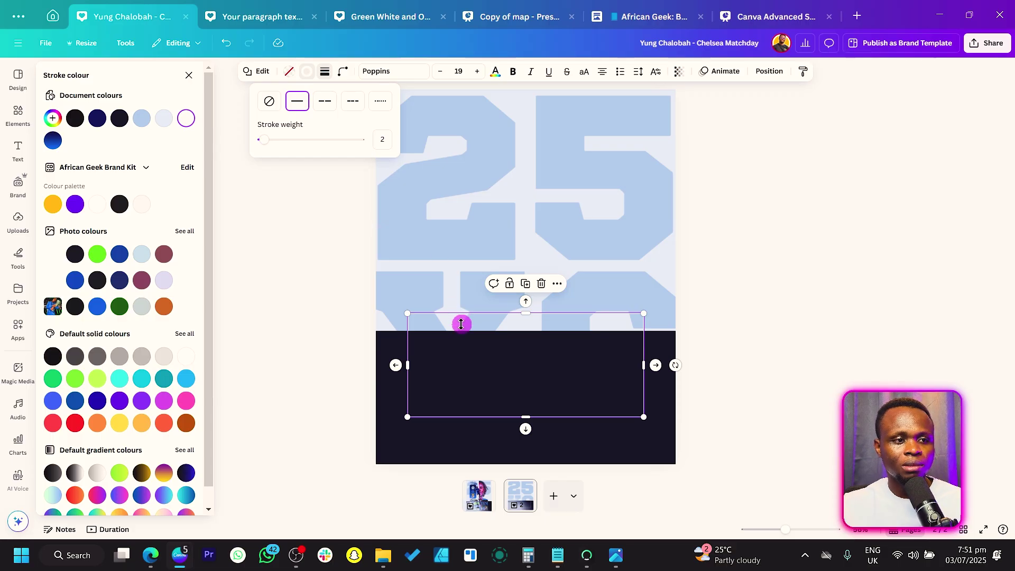
pyautogui.click(286, 330)
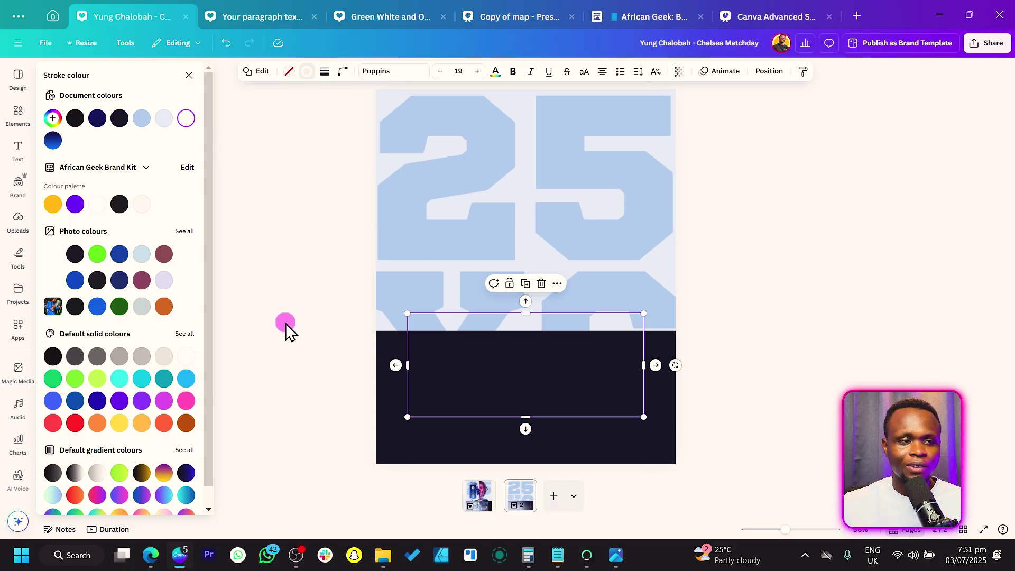
pyautogui.click(286, 331)
pyautogui.click(237, 351)
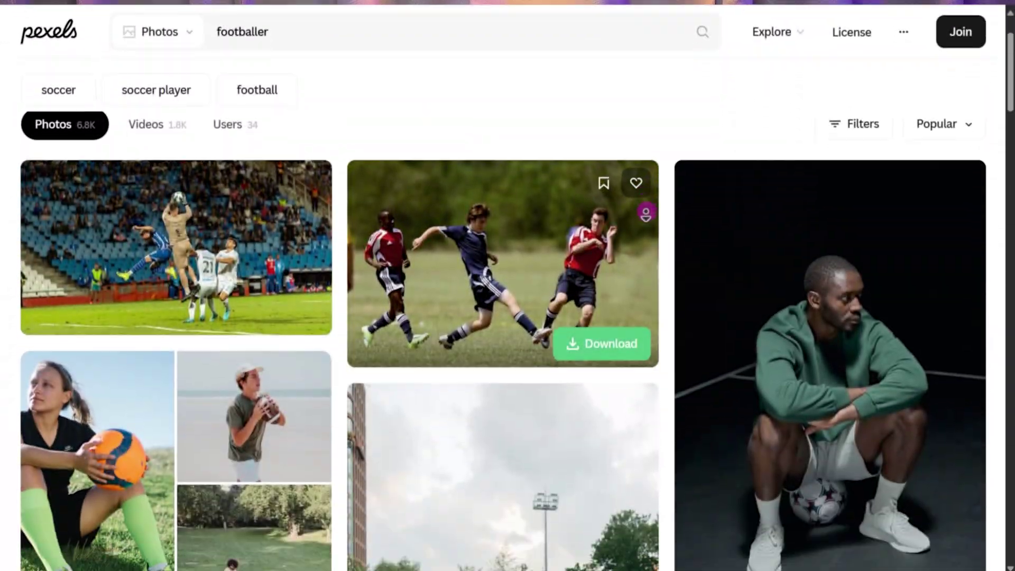
# - Browse the Pexels photo results for "footballer" to examine the player images on offer
pyautogui.scroll(-3, 641, 208)
pyautogui.scroll(-5, 642, 208)
pyautogui.scroll(-5, 642, 208)
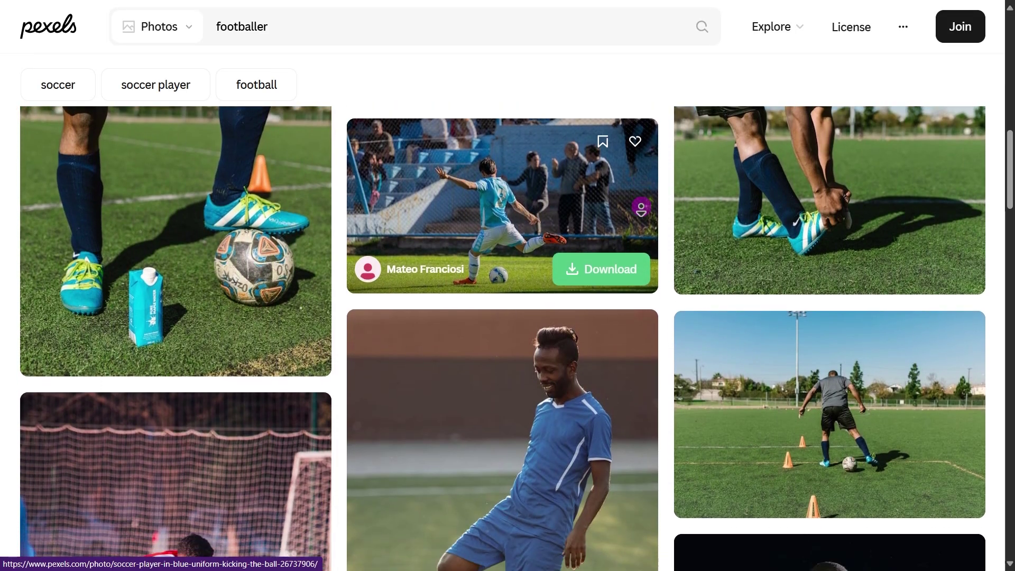
pyautogui.scroll(-5, 641, 208)
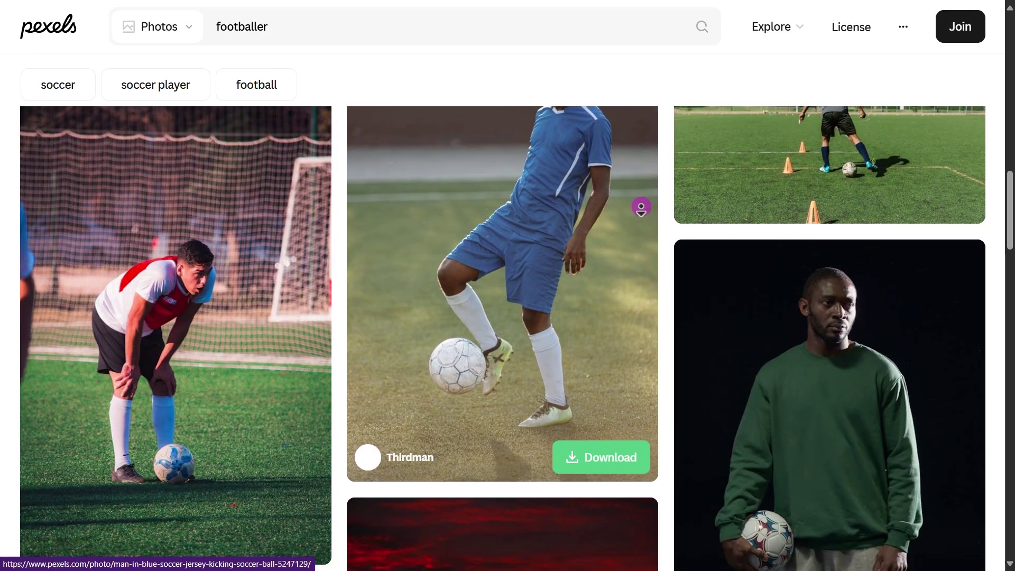
pyautogui.scroll(-5, 642, 208)
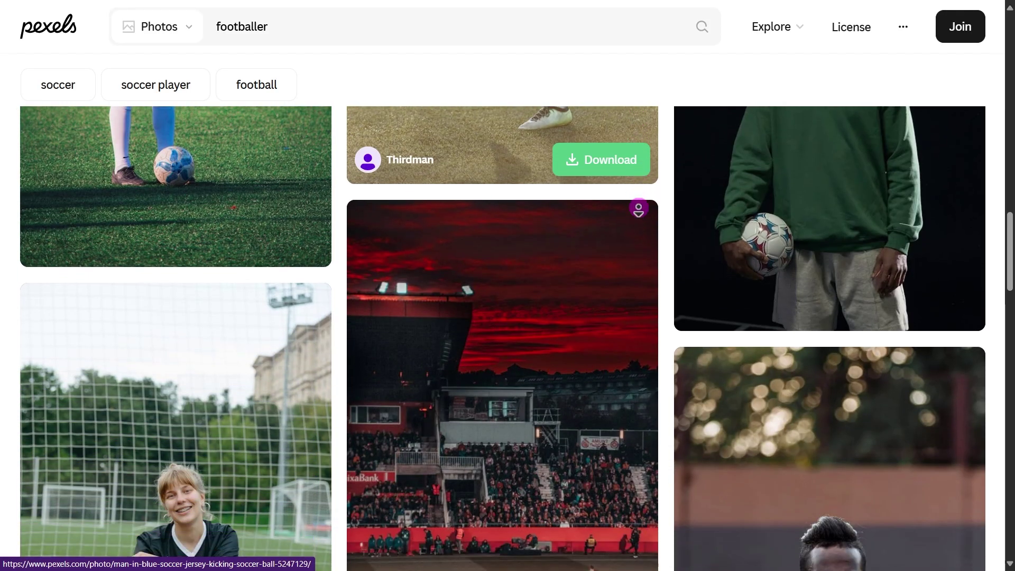
pyautogui.scroll(-5, 639, 208)
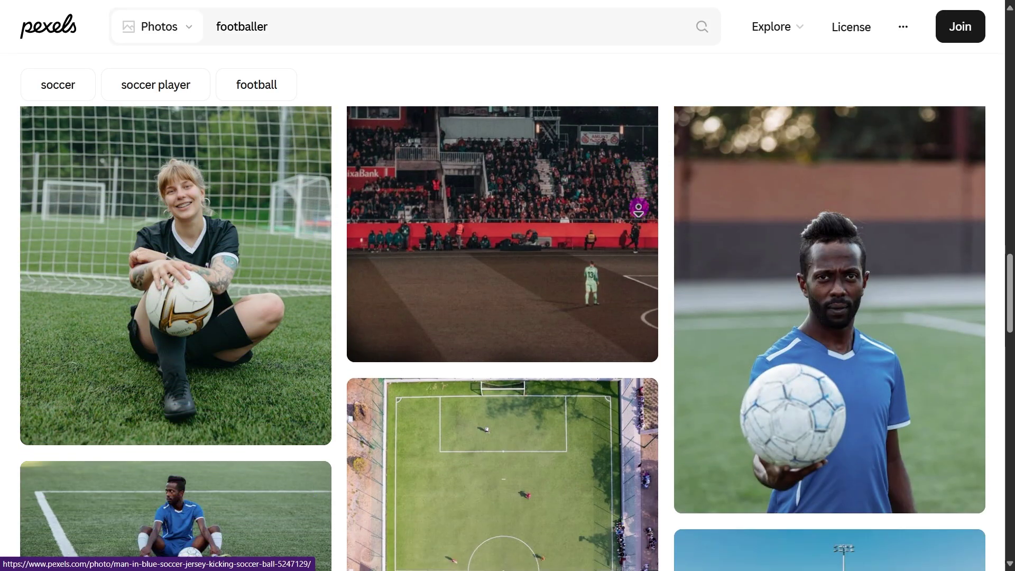
pyautogui.scroll(-1, 639, 209)
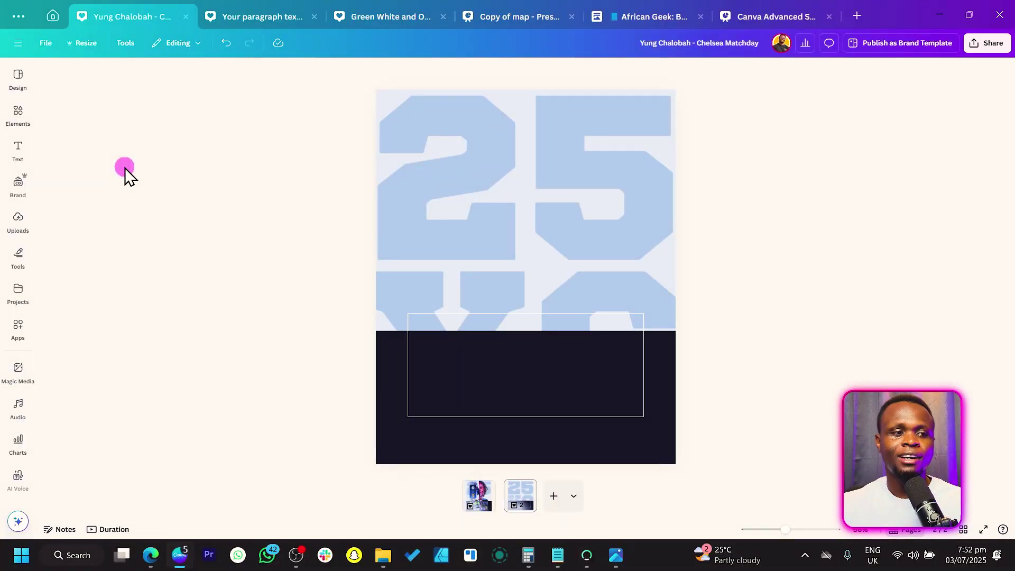
# - Add the uploaded kneeling, walking, team-group and number 23 player photos to the page, and move the number 23 photo onto the dark block
pyautogui.click(18, 114)
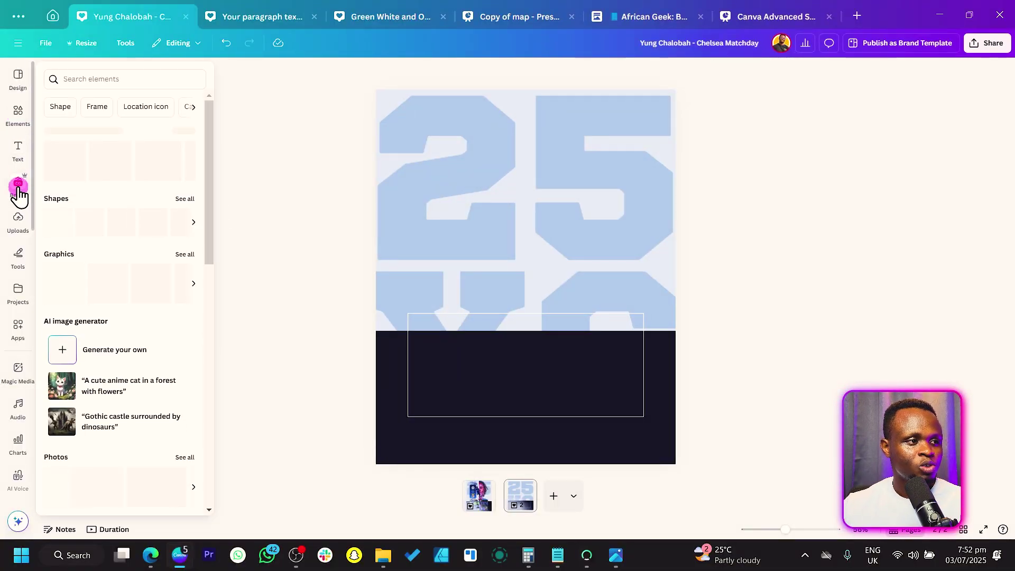
pyautogui.click(18, 186)
pyautogui.click(18, 222)
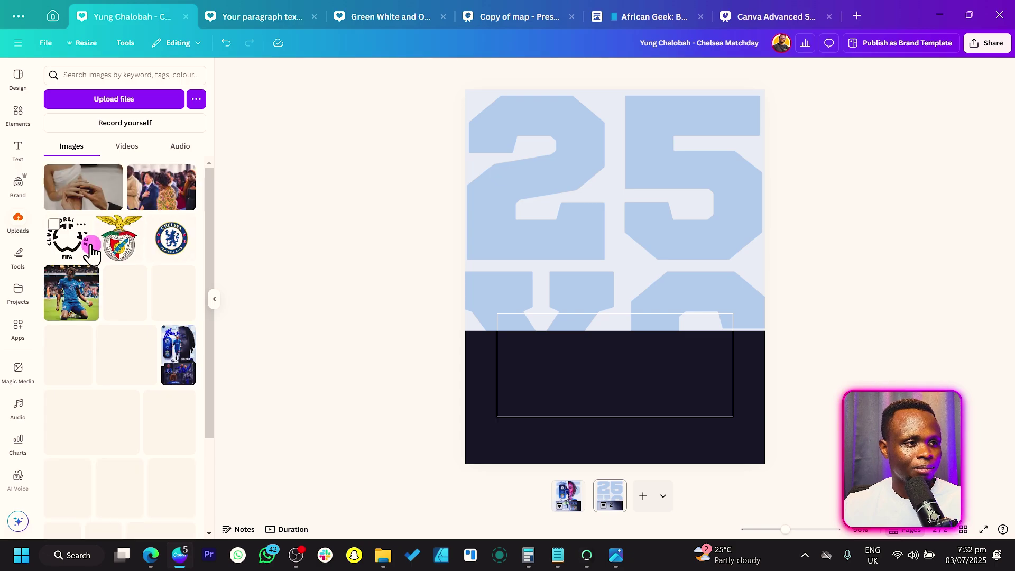
pyautogui.scroll(-2, 131, 295)
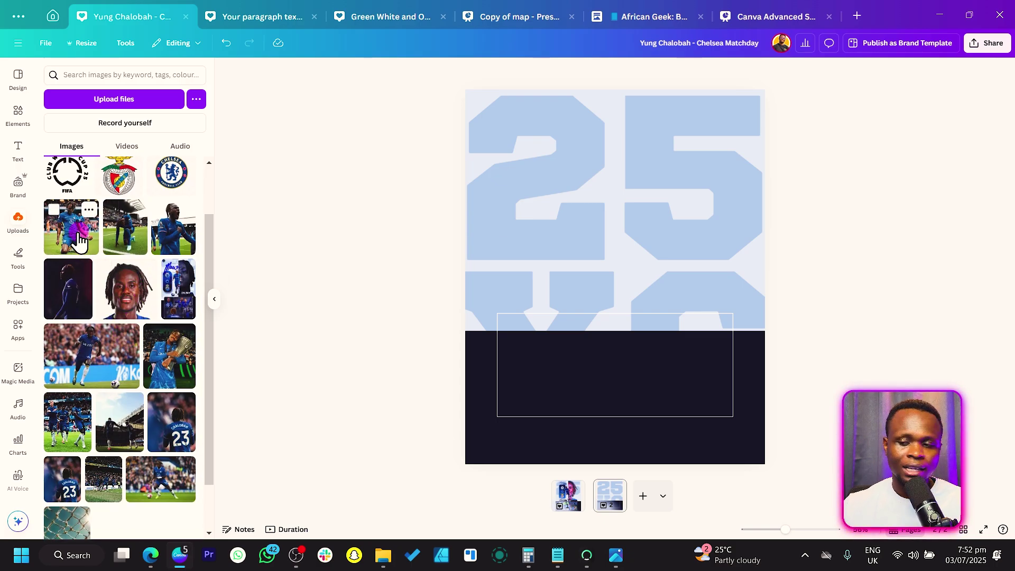
pyautogui.click(79, 241)
pyautogui.click(128, 241)
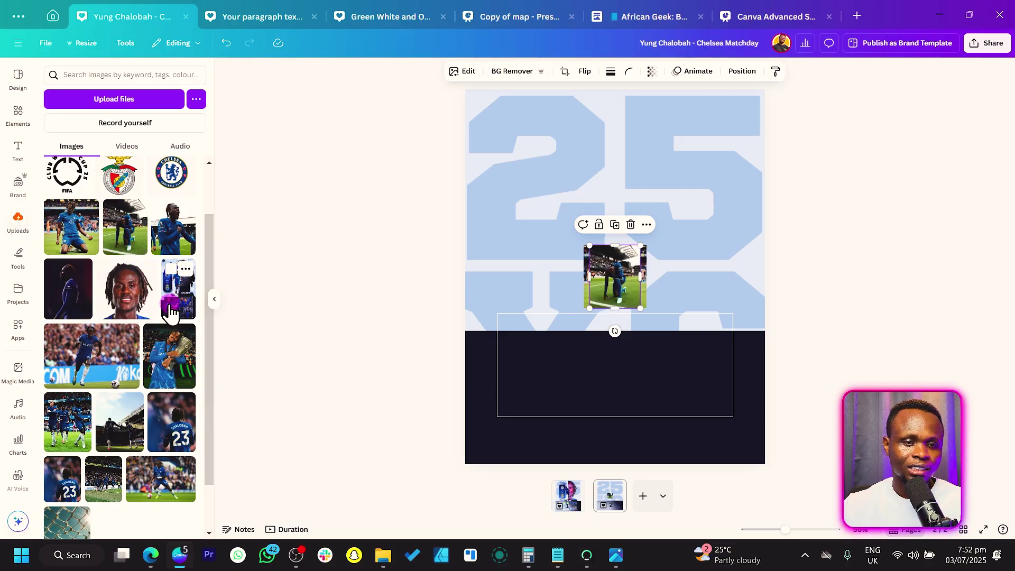
pyautogui.click(74, 419)
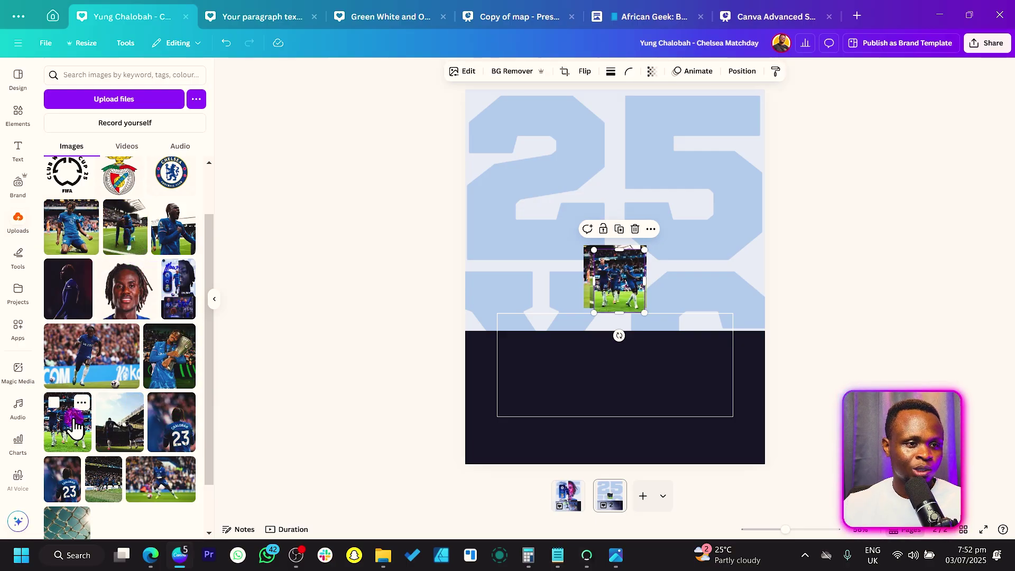
pyautogui.click(172, 423)
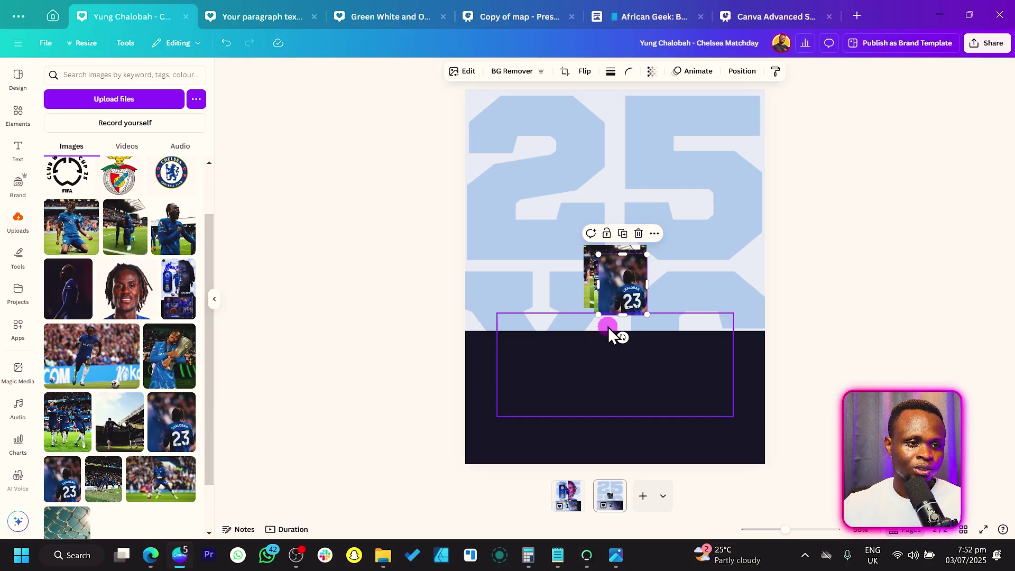
pyautogui.moveTo(629, 302); pyautogui.dragTo(661, 388)
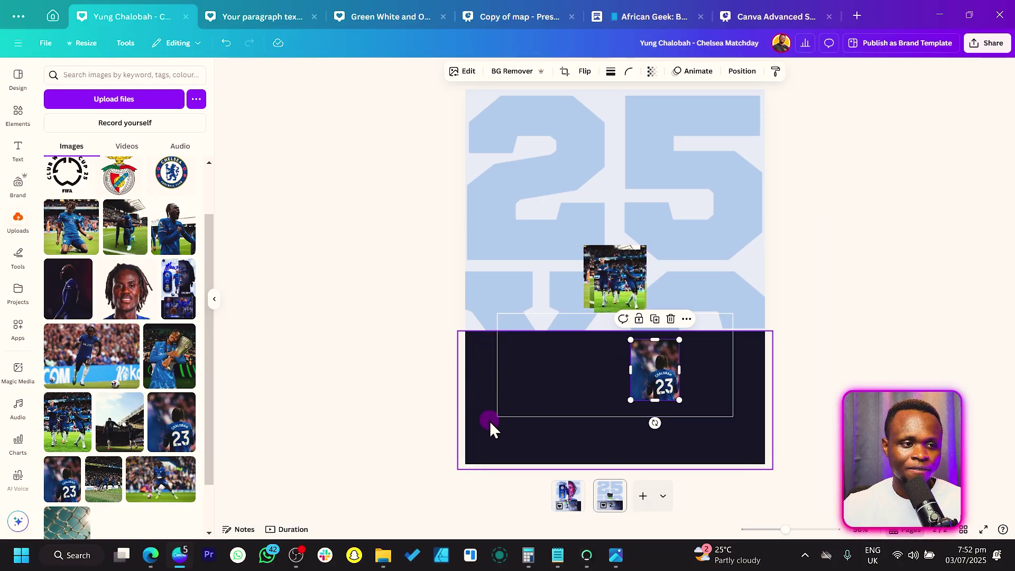
# - Move the number 23 photo to the lower-left part of the white frame and enlarge it as a wide crop
pyautogui.click(735, 334)
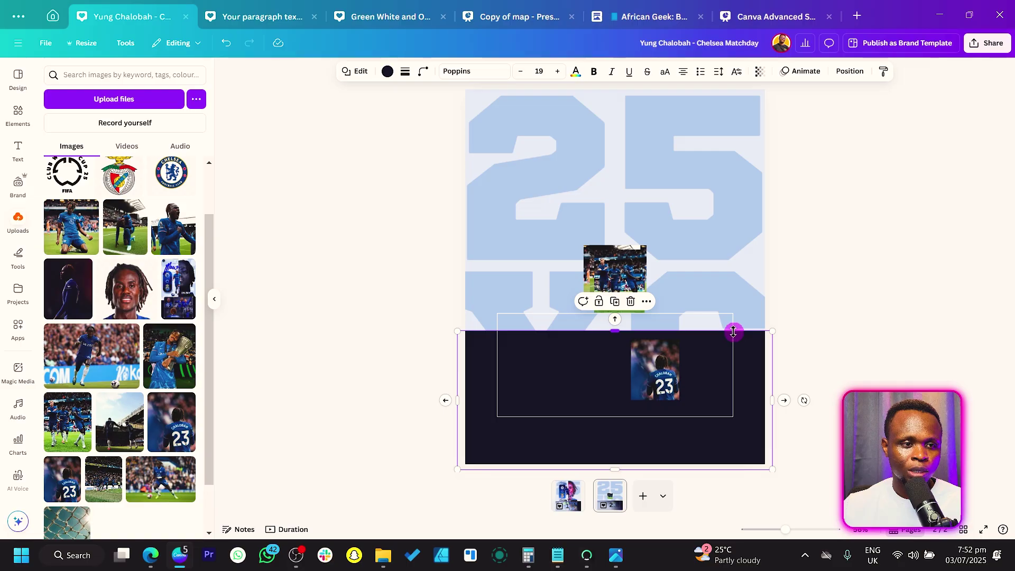
pyautogui.click(637, 362)
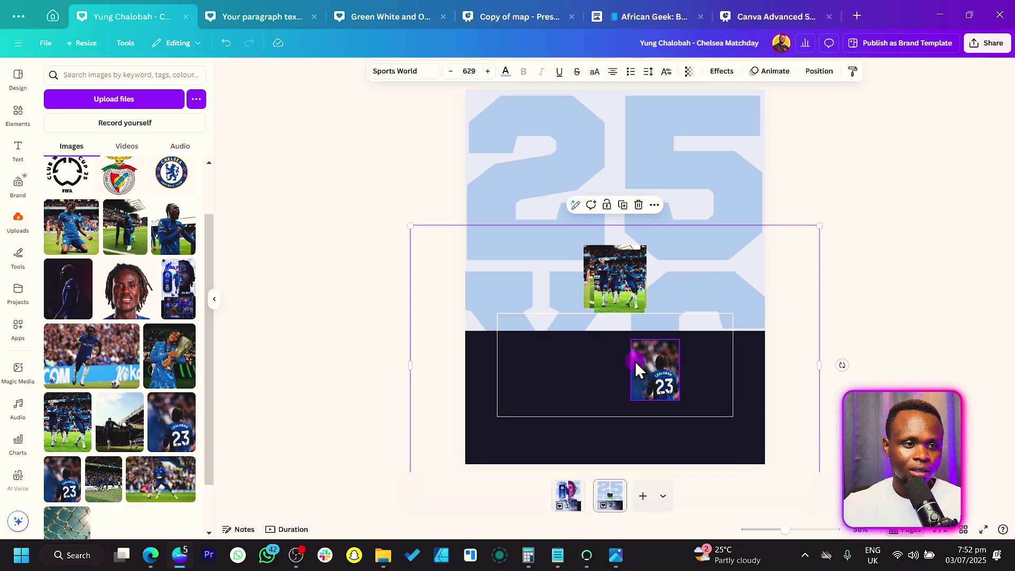
pyautogui.moveTo(642, 366); pyautogui.dragTo(542, 366)
pyautogui.moveTo(540, 417); pyautogui.dragTo(637, 413)
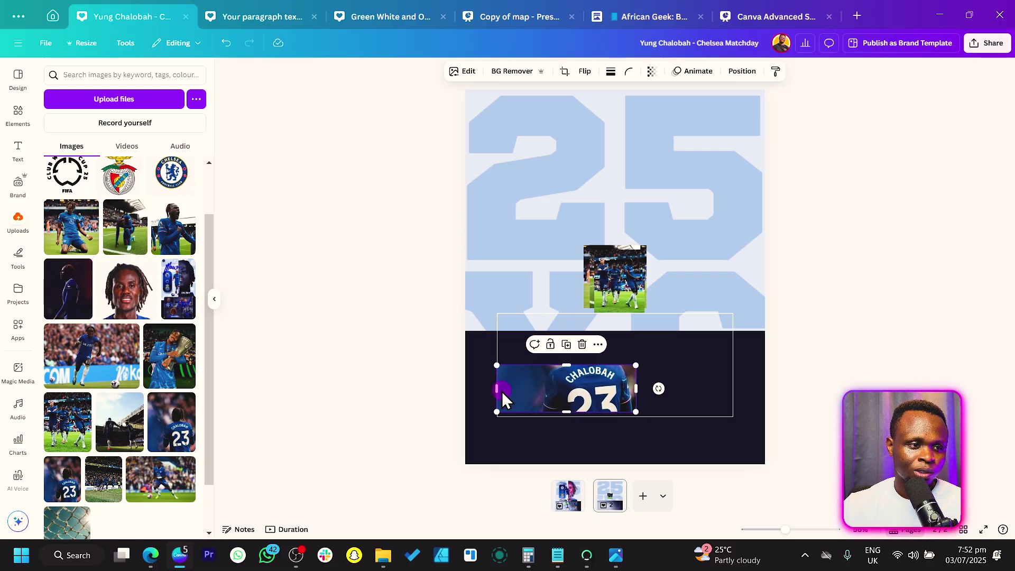
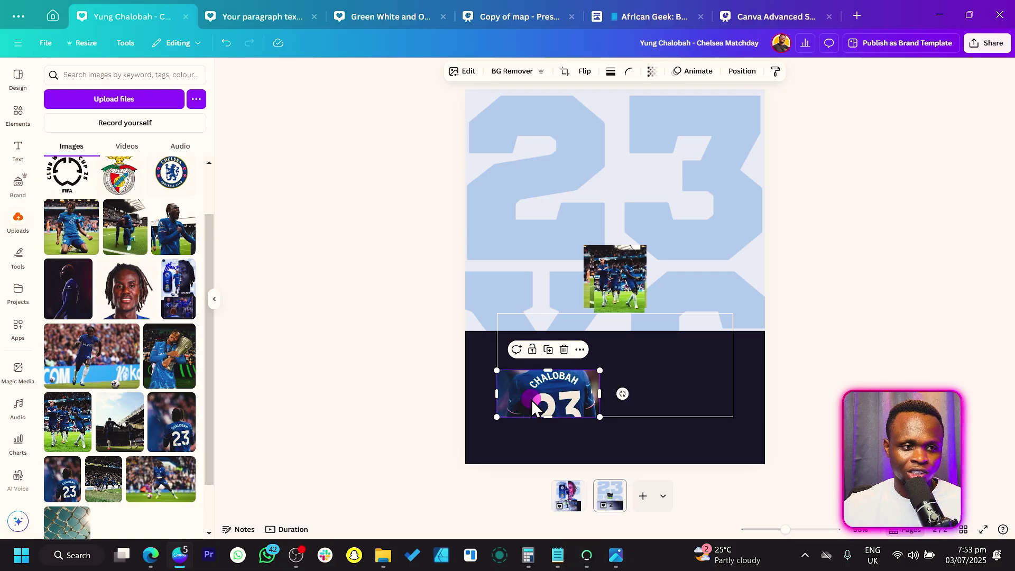
# - Crop the team-group photo to a wide strip and fit it enlarged into the white frame's upper-right corner
pyautogui.moveTo(635, 295); pyautogui.dragTo(691, 369)
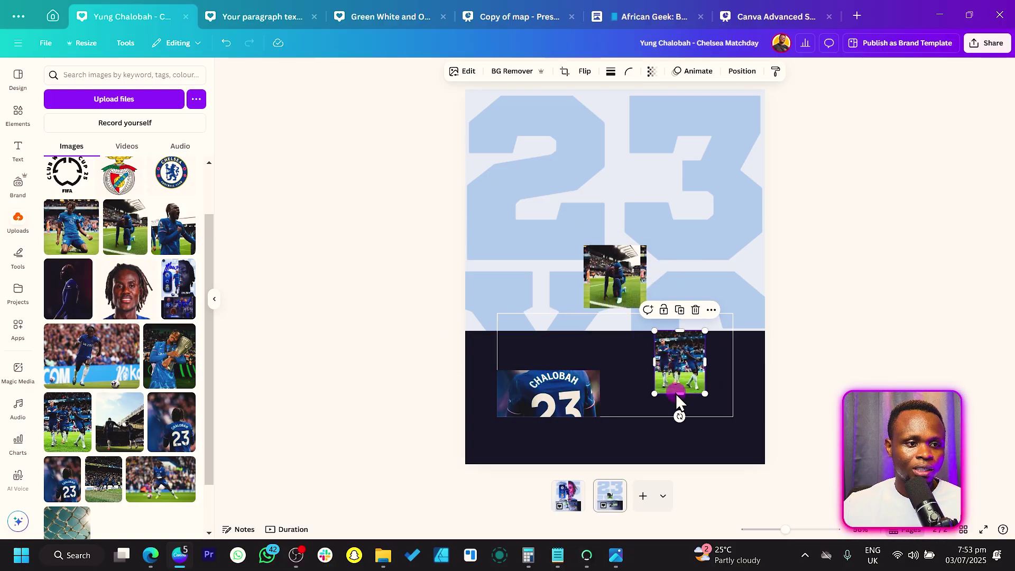
pyautogui.moveTo(675, 388); pyautogui.dragTo(679, 370)
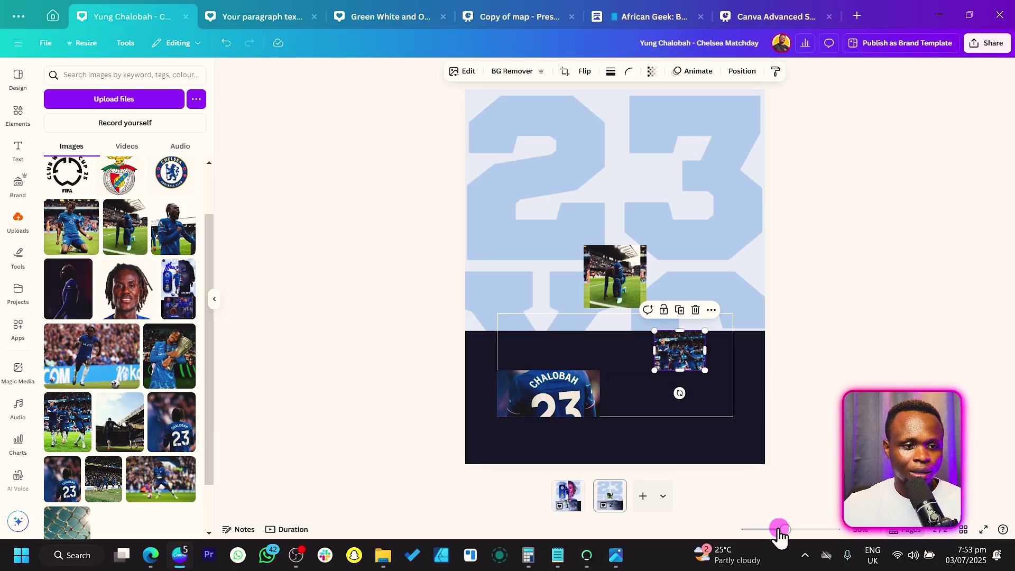
pyautogui.moveTo(780, 529); pyautogui.dragTo(801, 530)
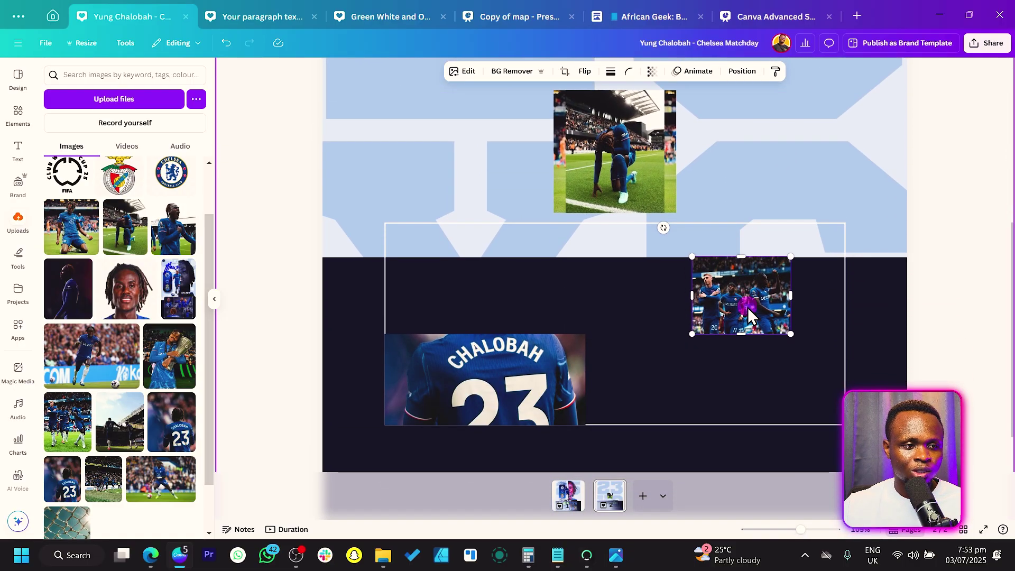
pyautogui.moveTo(697, 316); pyautogui.dragTo(637, 367)
pyautogui.moveTo(720, 237); pyautogui.dragTo(719, 258)
pyautogui.moveTo(722, 368); pyautogui.dragTo(769, 286)
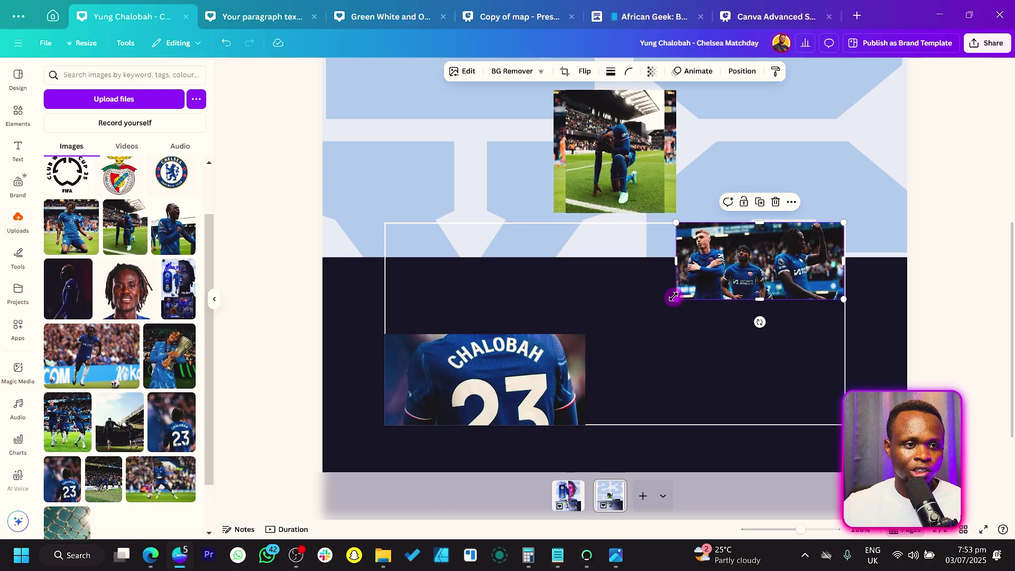
pyautogui.moveTo(670, 306); pyautogui.dragTo(641, 319)
pyautogui.moveTo(737, 316); pyautogui.dragTo(736, 324)
# - Extend the number 23 photo upward to the level of the team-group photo's lower edge, about 371 × 187
pyautogui.click(431, 380)
pyautogui.moveTo(448, 335); pyautogui.dragTo(448, 322)
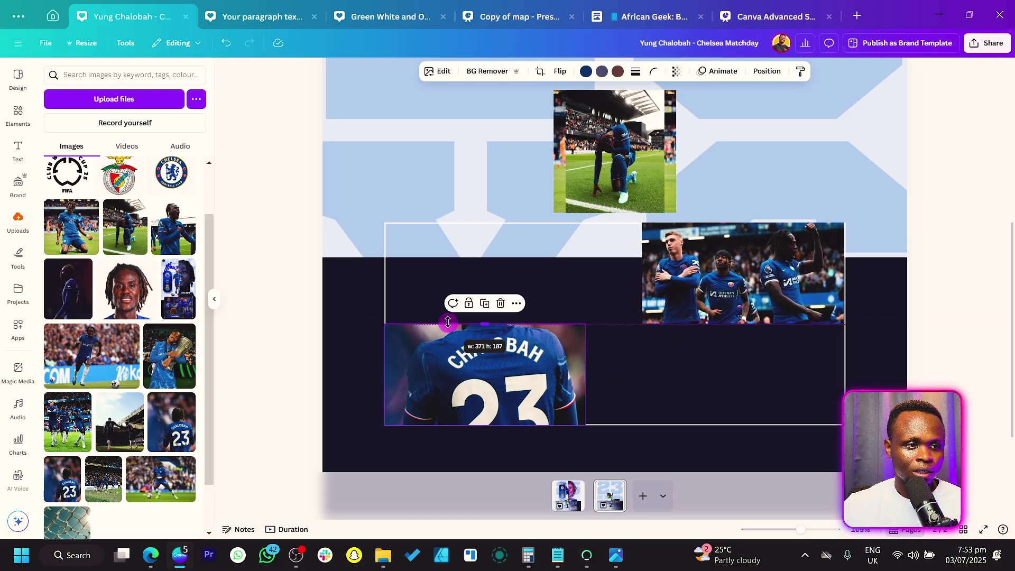
pyautogui.click(772, 304)
pyautogui.click(568, 358)
# - Place the one-knee photo beside the team-group photo and the celebrating kneeling photo in the frame's upper-left corner, cropping both to row height
pyautogui.moveTo(610, 160); pyautogui.dragTo(587, 268)
pyautogui.moveTo(602, 201); pyautogui.dragTo(606, 225)
pyautogui.click(621, 152)
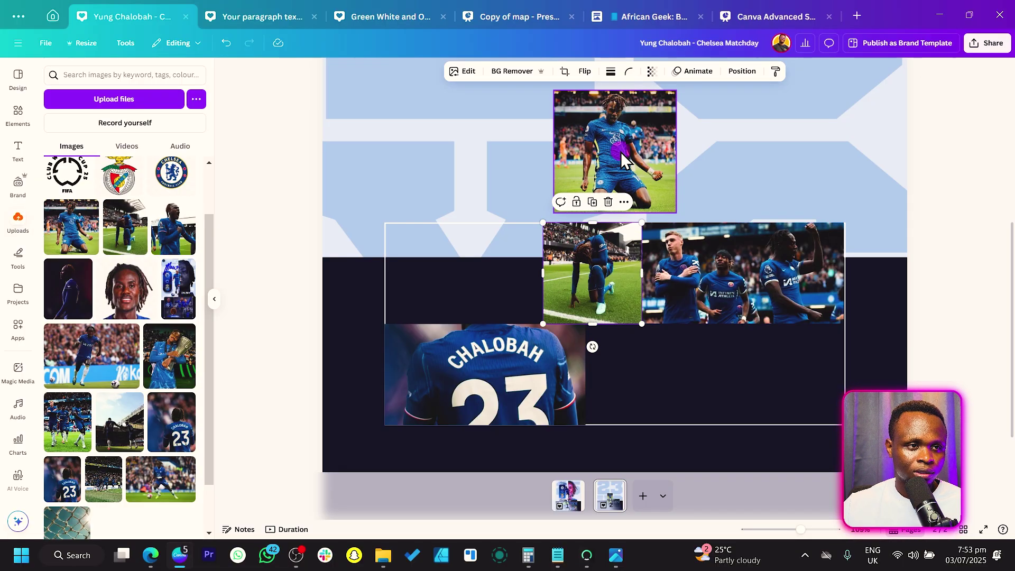
pyautogui.moveTo(620, 152); pyautogui.dragTo(455, 261)
pyautogui.moveTo(454, 201)
pyautogui.mouseDown()
pyautogui.moveTo(456, 230)
pyautogui.moveTo(456, 219)
pyautogui.mouseUp()
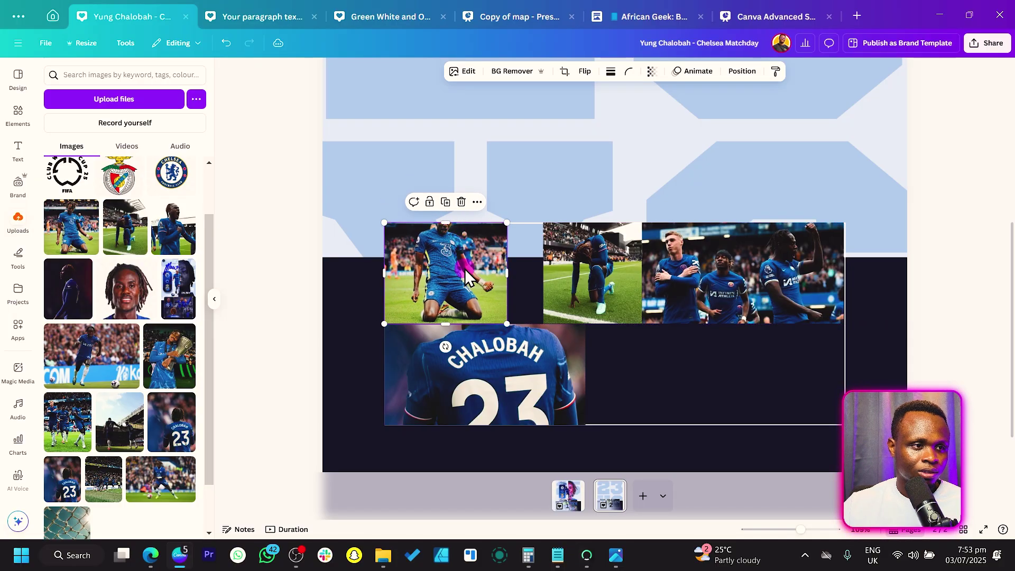
# - Narrow the celebrating photo's crop and scale its image down inside it so the whole kneeling player fits
pyautogui.doubleClick(464, 280)
pyautogui.moveTo(464, 281); pyautogui.dragTo(465, 285)
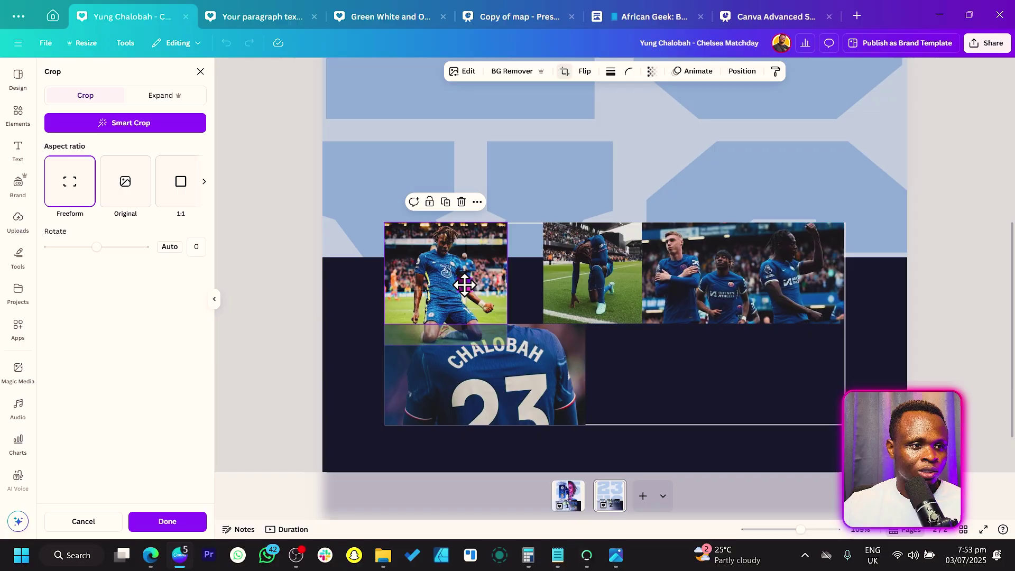
pyautogui.click(268, 303)
pyautogui.moveTo(509, 314); pyautogui.dragTo(478, 315)
pyautogui.doubleClick(427, 287)
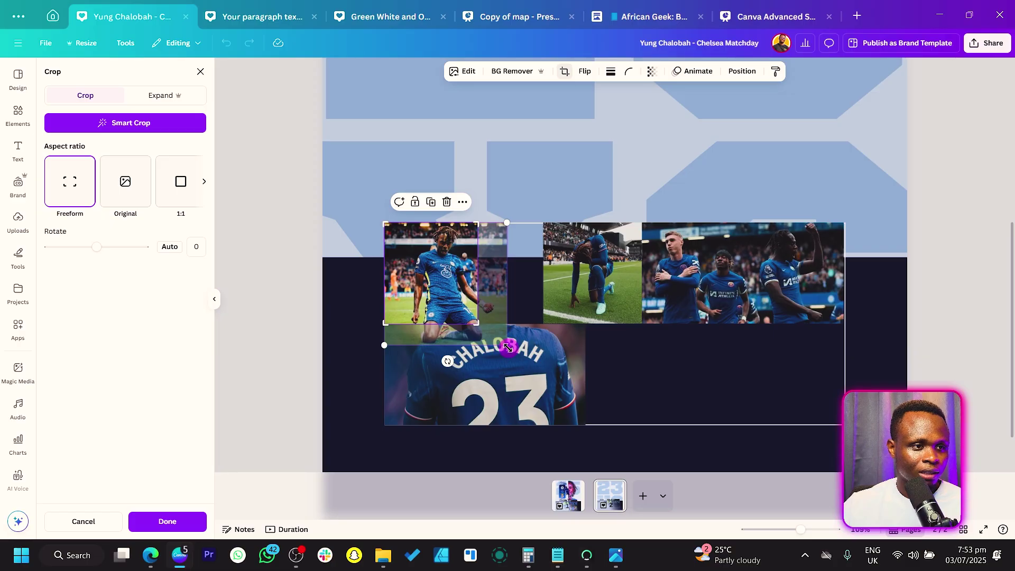
pyautogui.moveTo(507, 346); pyautogui.dragTo(485, 324)
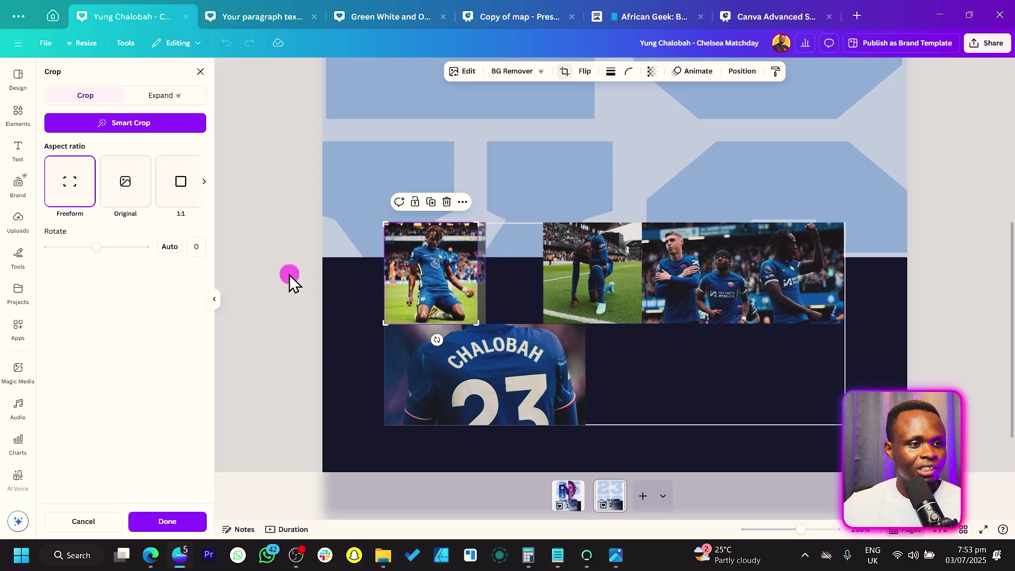
pyautogui.click(270, 297)
pyautogui.click(271, 322)
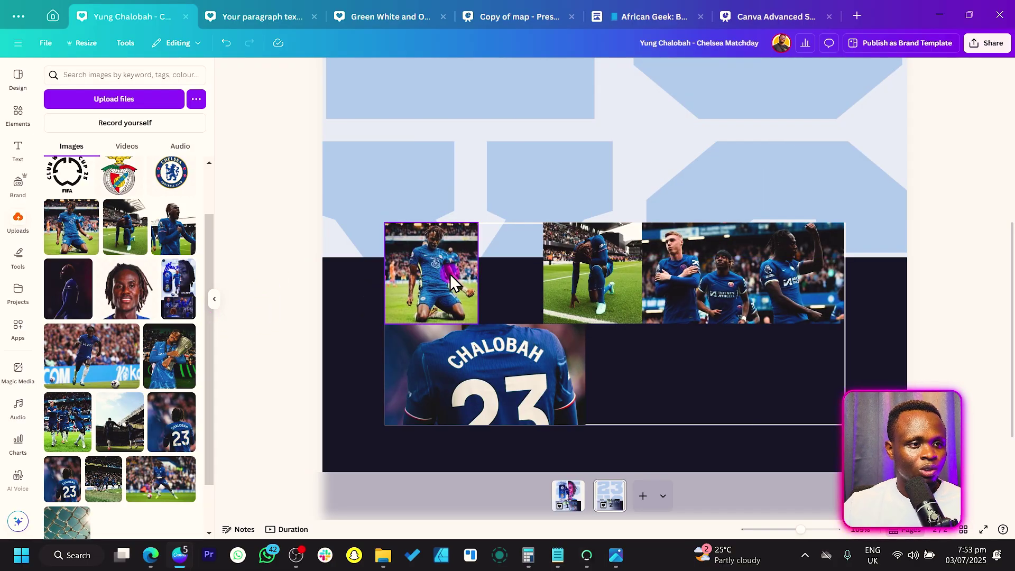
# - Move the one-knee photo against the celebrating photo and widen the team-group photo leftward to close the gap
pyautogui.click(555, 267)
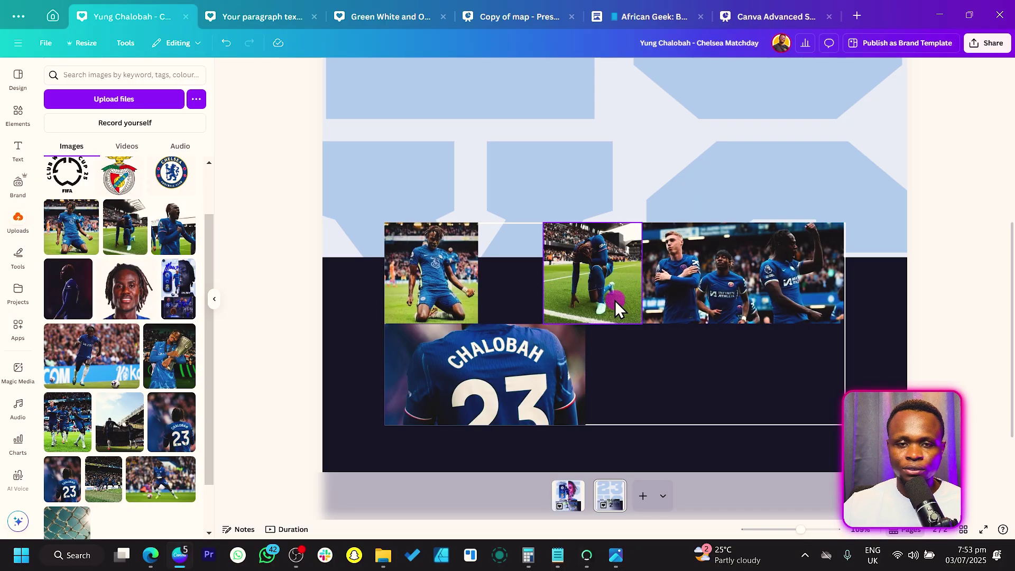
pyautogui.moveTo(575, 290); pyautogui.dragTo(512, 288)
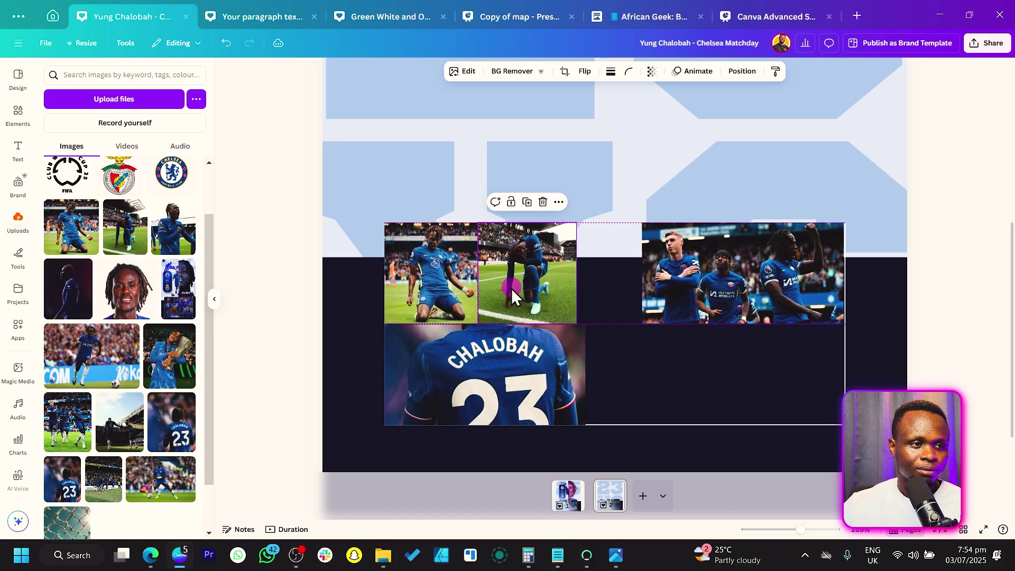
pyautogui.click(658, 269)
pyautogui.moveTo(640, 268); pyautogui.dragTo(576, 269)
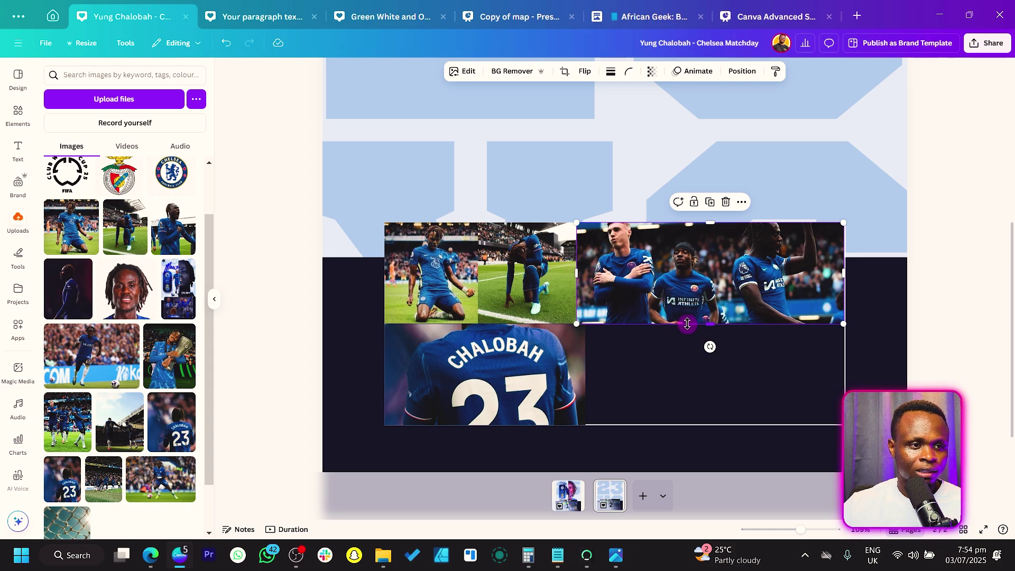
pyautogui.moveTo(687, 323); pyautogui.dragTo(691, 323)
# - Widen the number 23 photo to about 488 and shift its image down within the crop to centre the shirt name
pyautogui.click(472, 353)
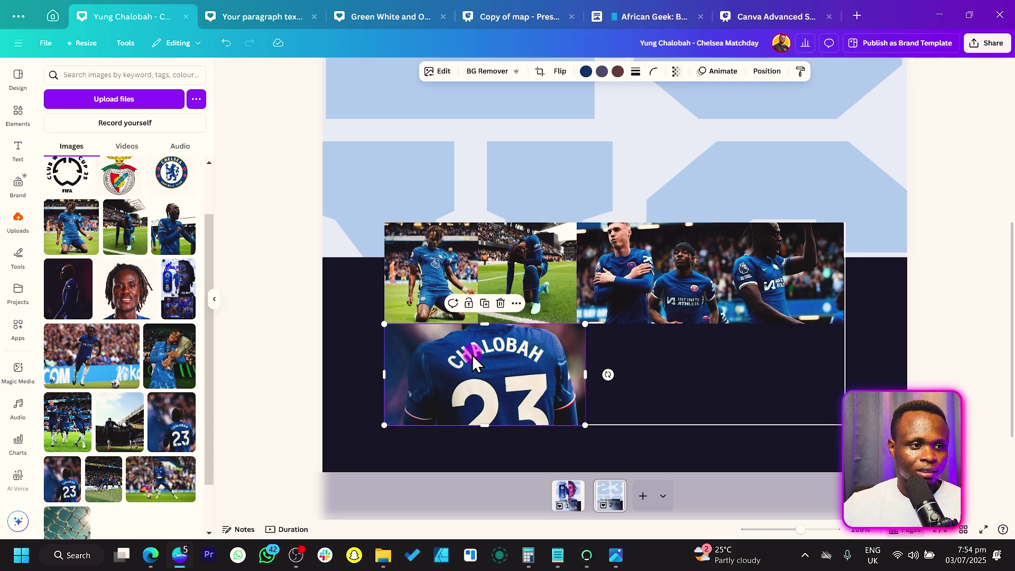
pyautogui.moveTo(585, 373); pyautogui.dragTo(650, 369)
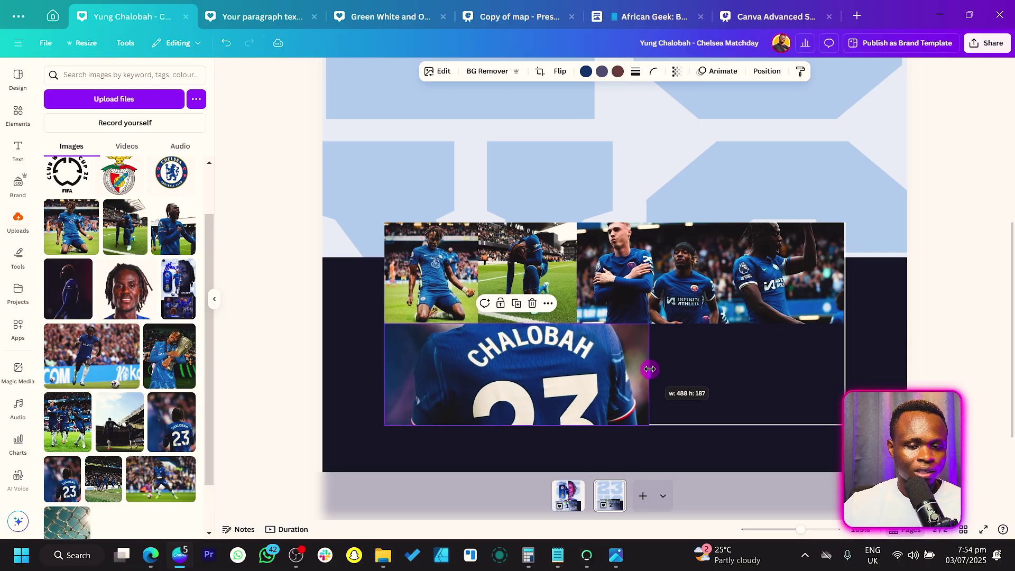
pyautogui.doubleClick(553, 381)
pyautogui.moveTo(542, 360); pyautogui.dragTo(516, 392)
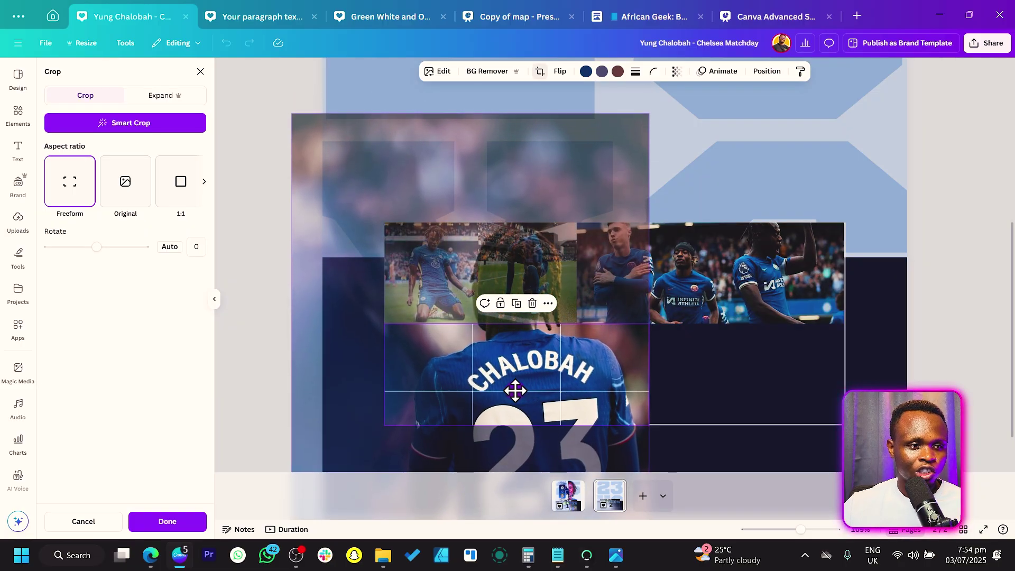
pyautogui.click(255, 370)
# - Add the uploaded trophy photo, crop it to about 175 × 171, and place it in the frame's lower-right corner
pyautogui.click(728, 347)
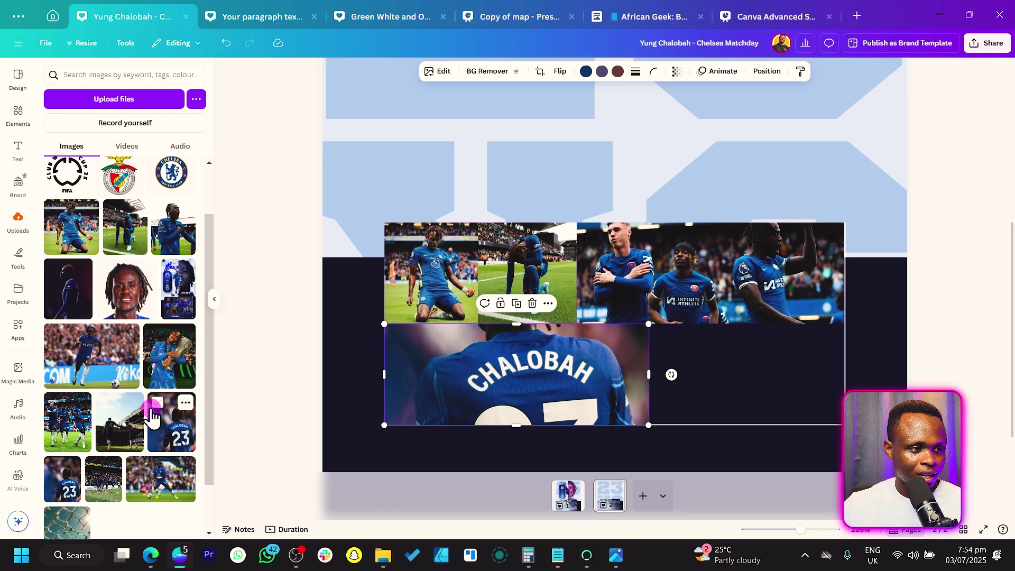
pyautogui.moveTo(170, 339); pyautogui.dragTo(740, 358)
pyautogui.moveTo(708, 421); pyautogui.dragTo(708, 399)
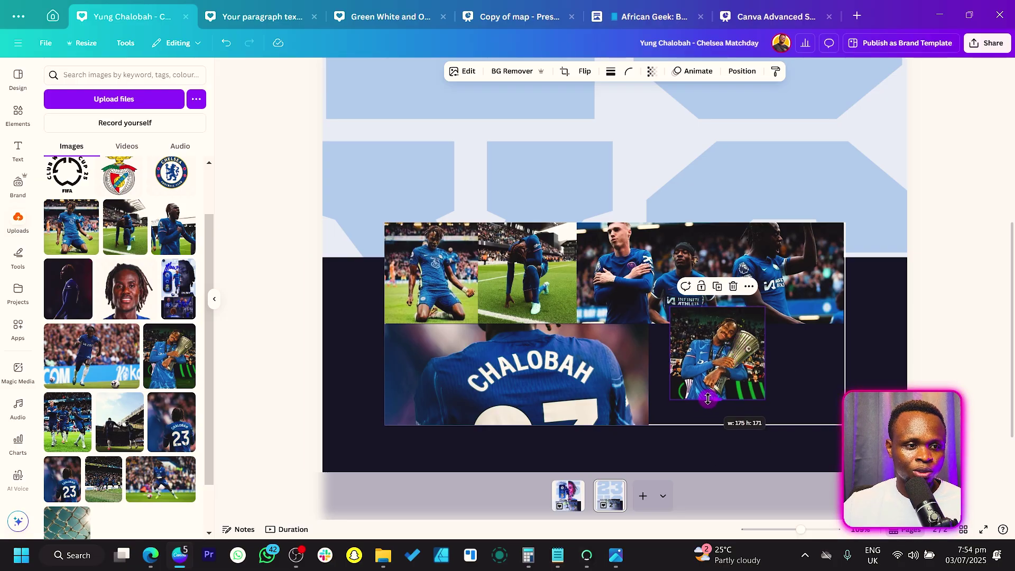
pyautogui.moveTo(708, 353); pyautogui.dragTo(784, 376)
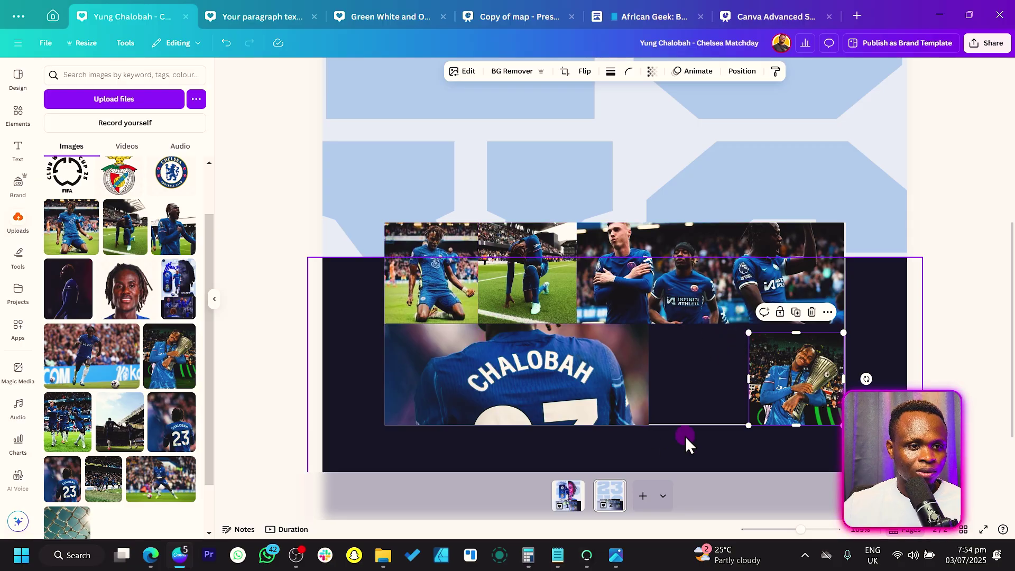
# - Narrow the white frame from its right side and trim the team-group photo on both sides to suit it
pyautogui.click(702, 426)
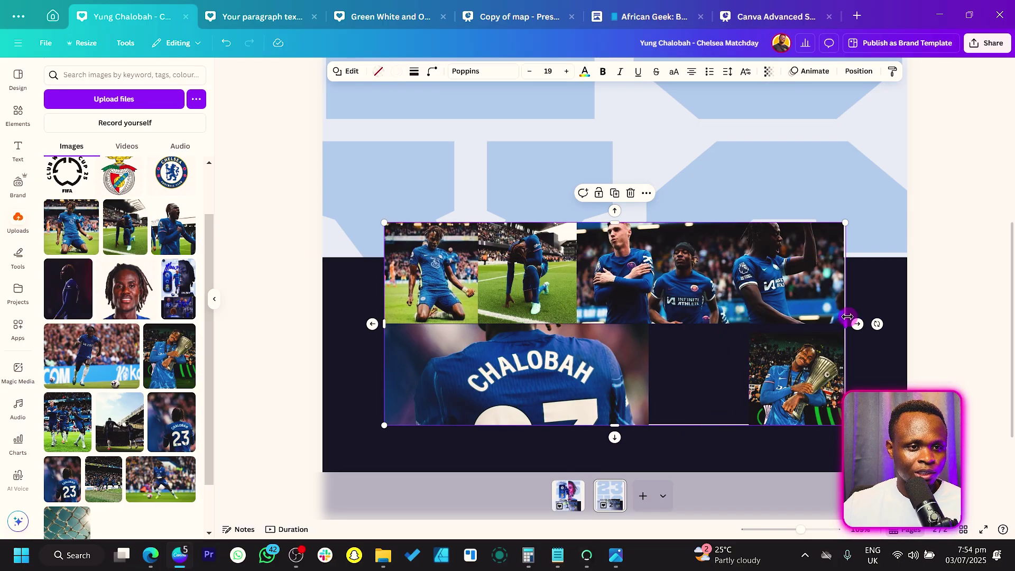
pyautogui.moveTo(847, 316); pyautogui.dragTo(811, 317)
pyautogui.click(731, 284)
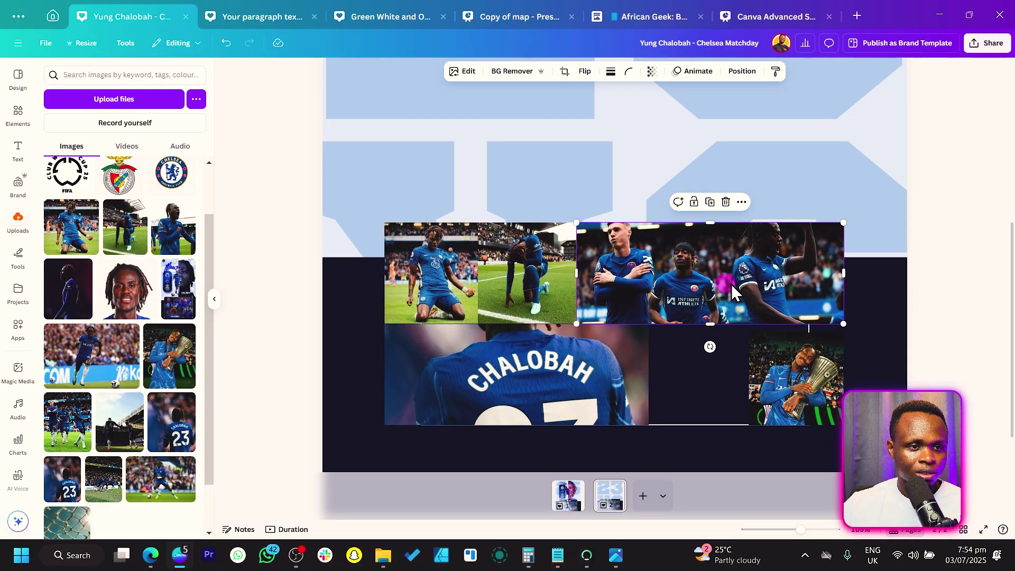
pyautogui.moveTo(839, 272); pyautogui.dragTo(809, 271)
pyautogui.moveTo(578, 273); pyautogui.dragTo(599, 273)
# - Scale down the team-group image inside its crop and reposition it so the three players' upper bodies fill the strip
pyautogui.doubleClick(712, 270)
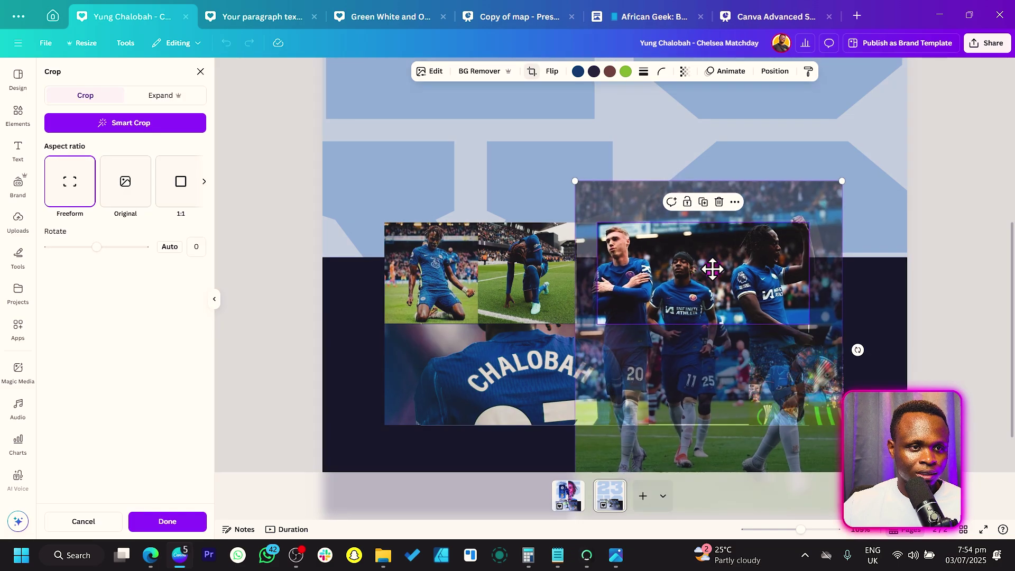
pyautogui.moveTo(843, 180); pyautogui.dragTo(820, 229)
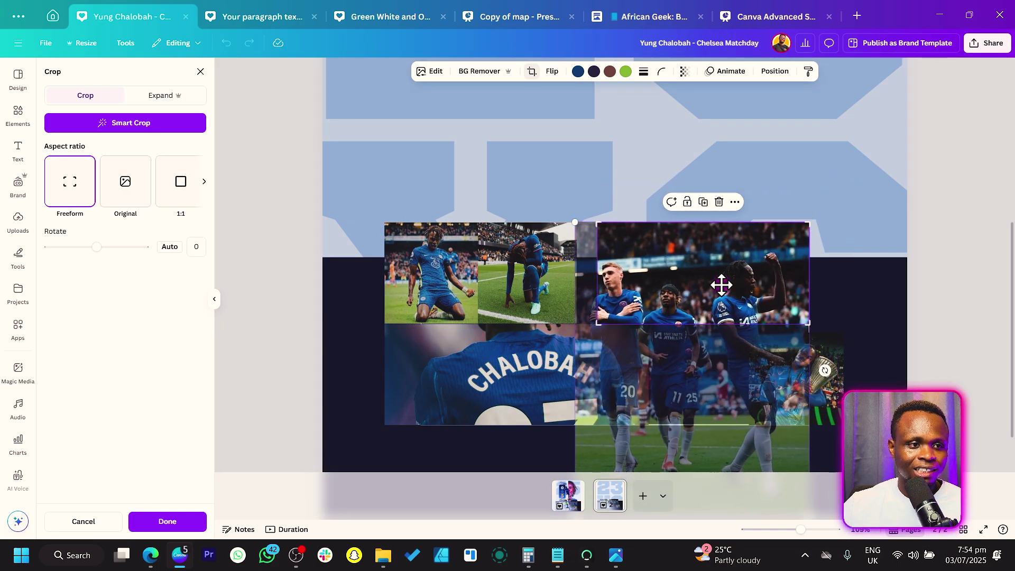
pyautogui.moveTo(721, 285); pyautogui.dragTo(739, 251)
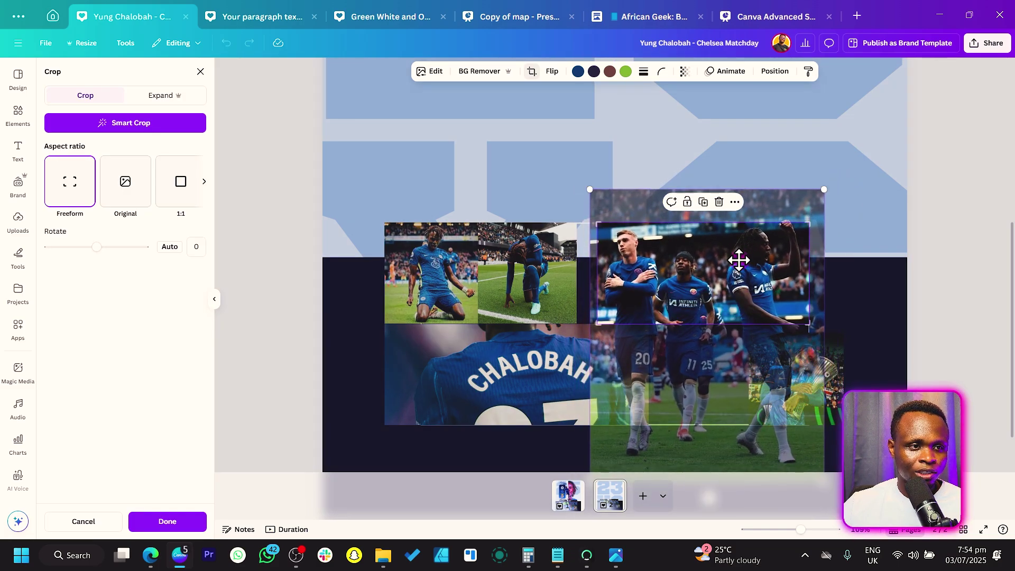
# - Shift the two kneeling photos and the number 23 photo right to close the gap, and narrow the white frame from its left side
pyautogui.click(510, 264)
pyautogui.moveTo(533, 268); pyautogui.dragTo(553, 267)
pyautogui.moveTo(440, 284); pyautogui.dragTo(535, 274)
pyautogui.click(506, 275)
pyautogui.click(431, 351)
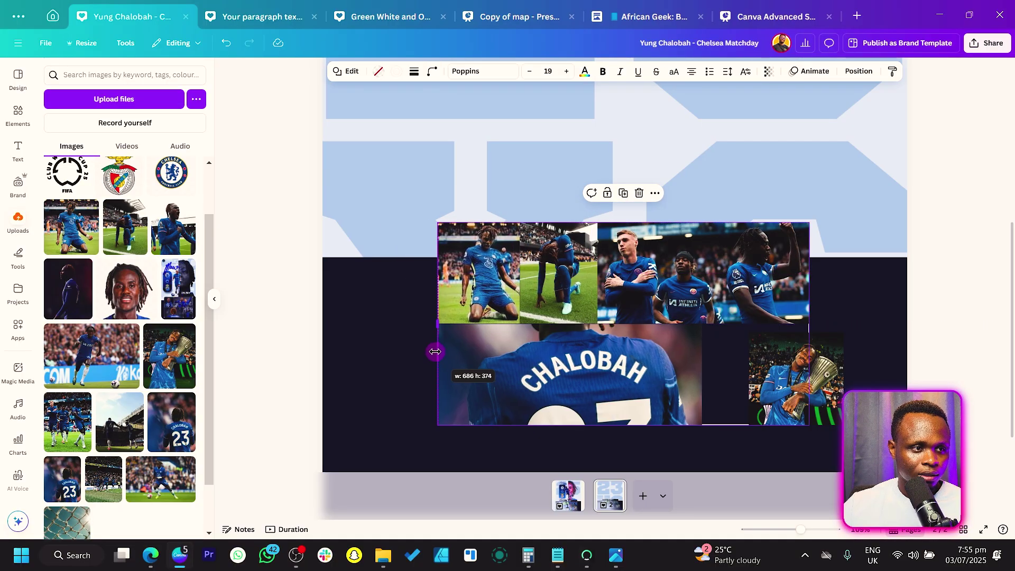
# - Move the trophy photo inside the narrowed frame and enlarge it to fill the space beside the number 23 photo
pyautogui.moveTo(806, 388); pyautogui.dragTo(788, 378)
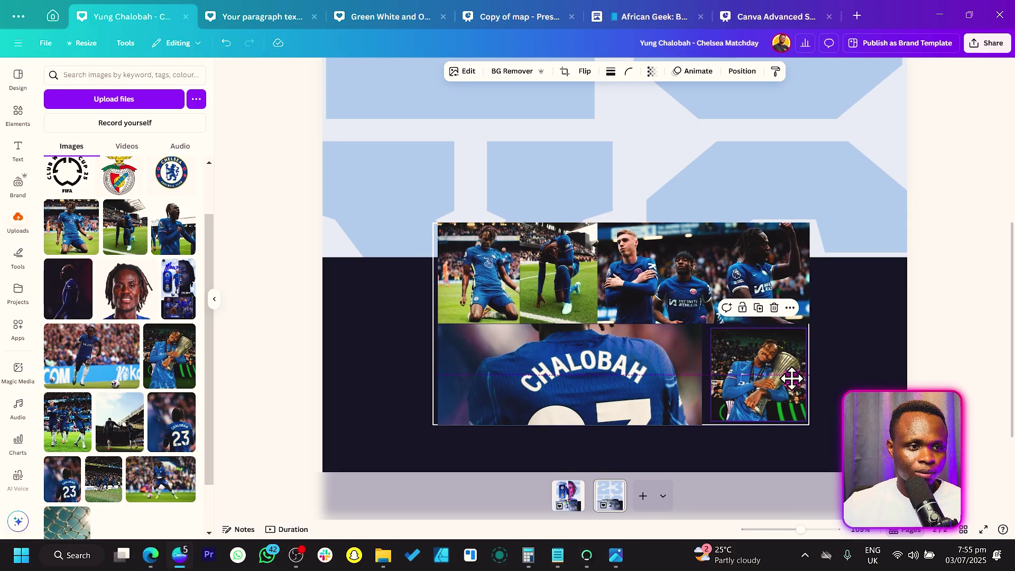
pyautogui.moveTo(801, 418); pyautogui.dragTo(772, 389)
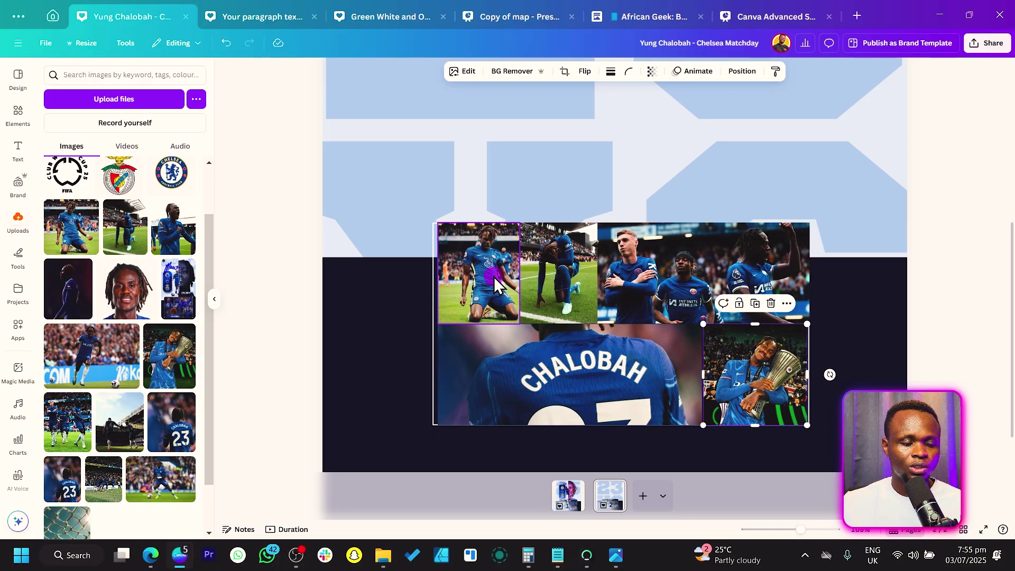
# - Give all five collage photos a solid stroke with a weight of 2
pyautogui.click(472, 281)
pyautogui.click(471, 281)
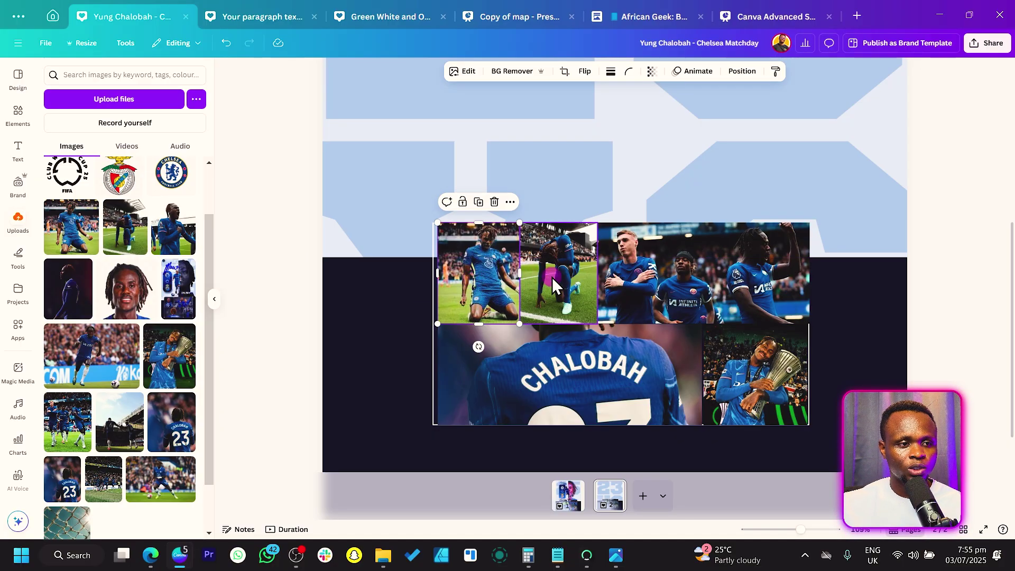
pyautogui.keyDown('shift'); pyautogui.click(552, 277); pyautogui.keyUp('shift')
pyautogui.keyDown('shift'); pyautogui.click(659, 277); pyautogui.keyUp('shift')
pyautogui.keyDown('shift'); pyautogui.click(752, 360); pyautogui.keyUp('shift')
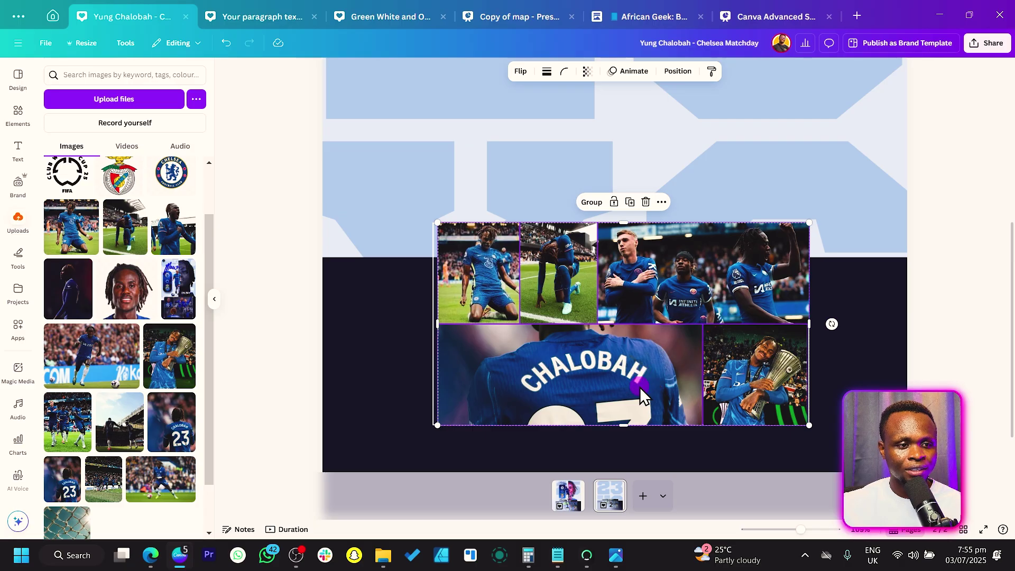
pyautogui.click(547, 75)
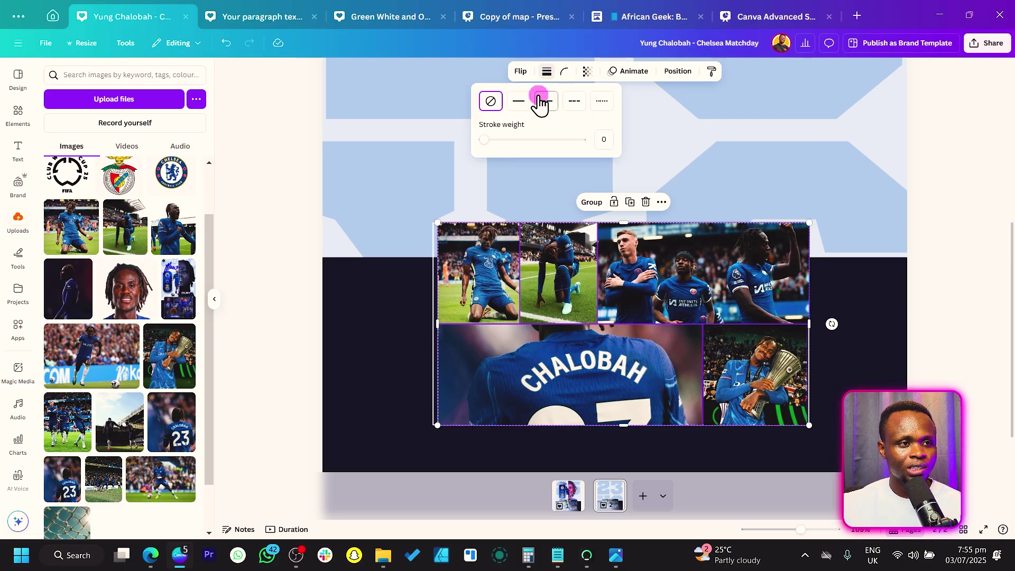
pyautogui.click(487, 140)
pyautogui.click(609, 141)
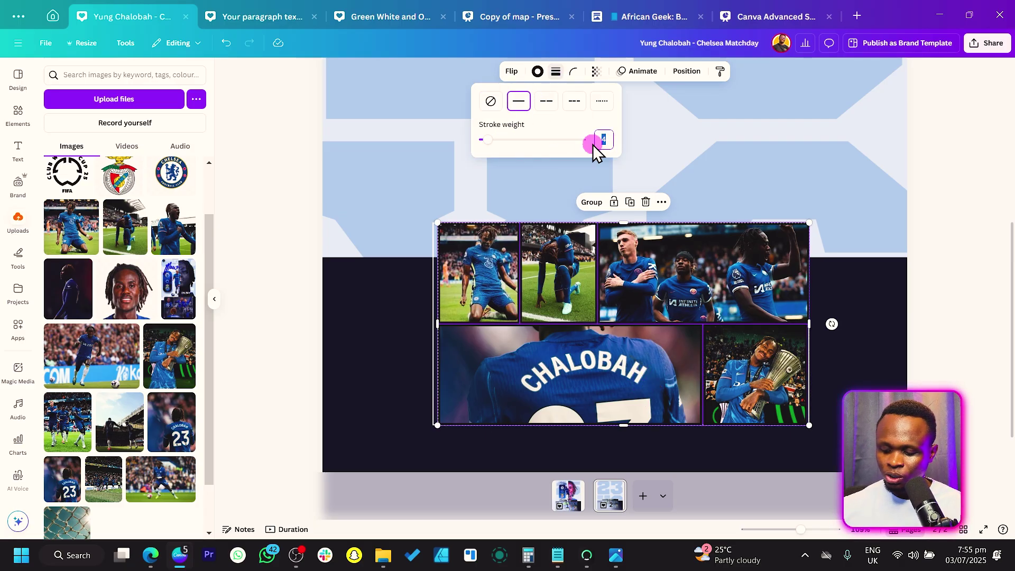
pyautogui.write('2')
pyautogui.click(604, 141)
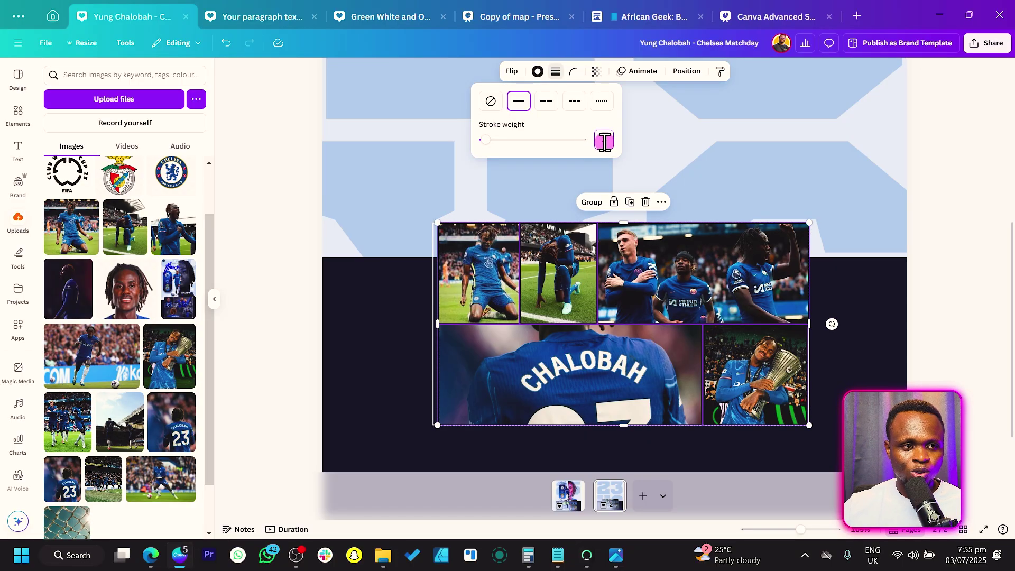
pyautogui.click(612, 140)
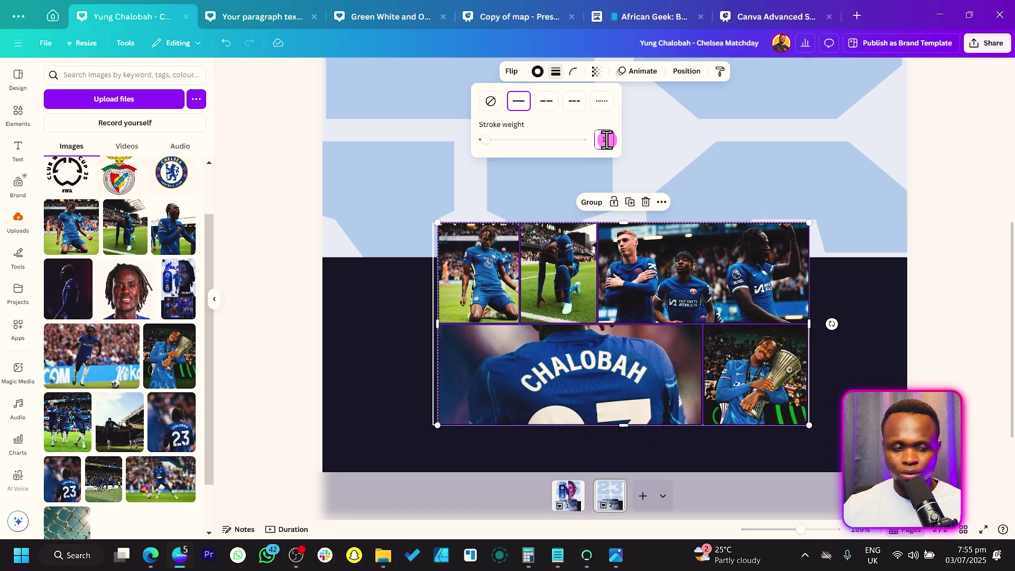
pyautogui.click(544, 126)
# - Set the stroke colour of the five collage photos to white
pyautogui.click(539, 72)
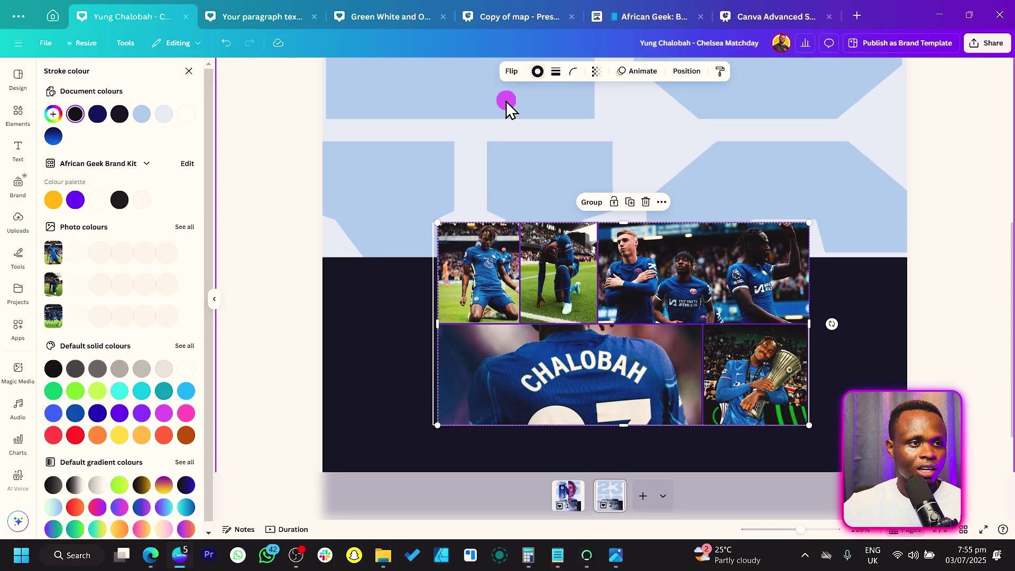
pyautogui.click(187, 114)
pyautogui.click(253, 333)
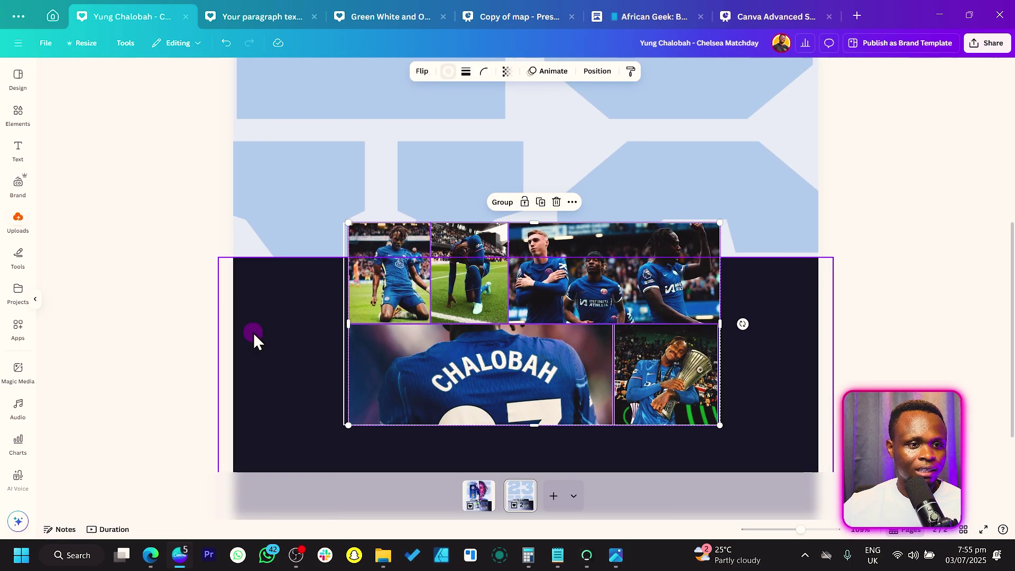
# - Centre the white frame horizontally on the page and shift the five photos left to sit over it
pyautogui.click(437, 331)
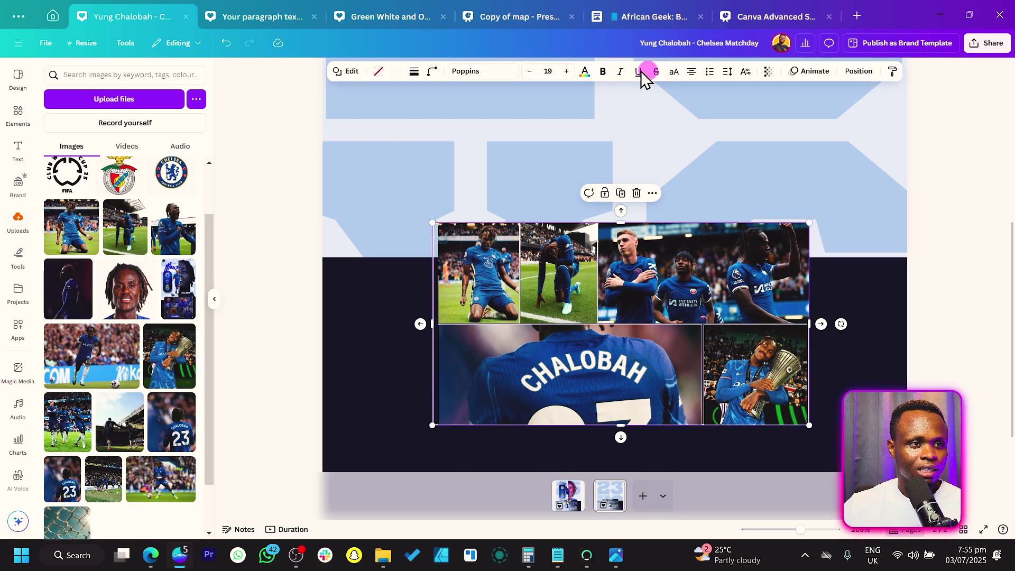
pyautogui.click(859, 72)
pyautogui.click(179, 219)
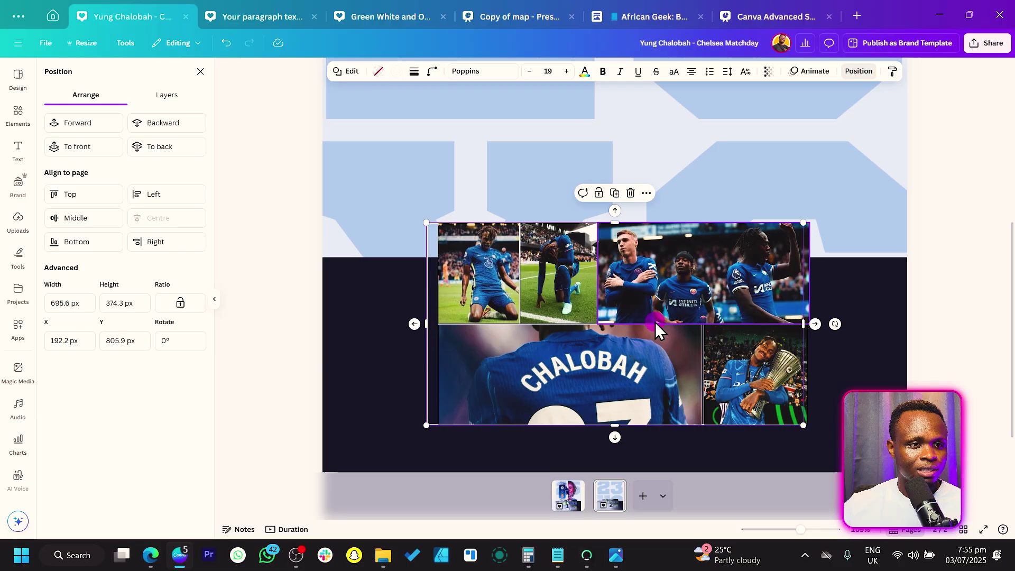
pyautogui.click(465, 290)
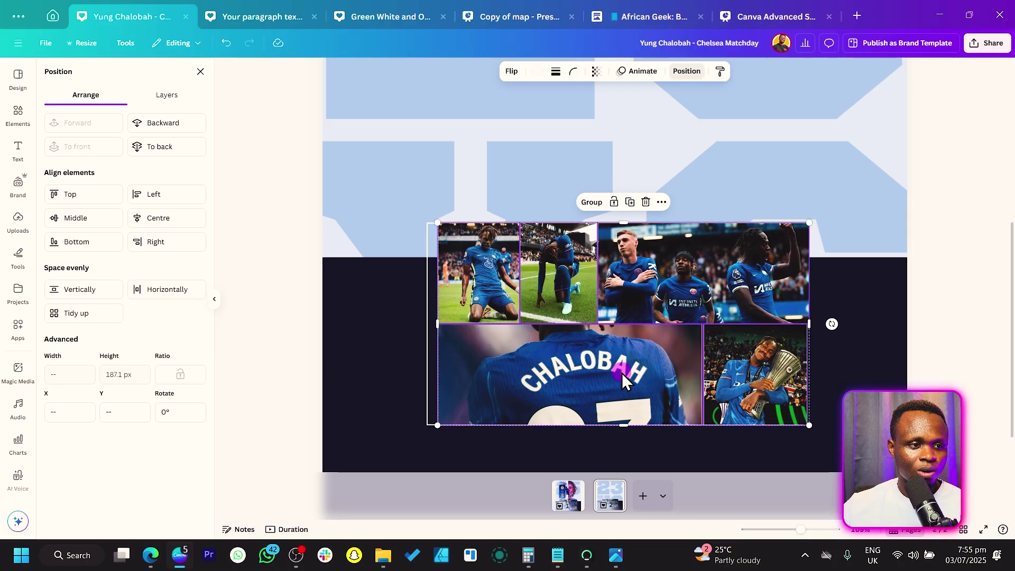
pyautogui.moveTo(622, 373); pyautogui.dragTo(600, 373)
pyautogui.scroll(5, 424, 381)
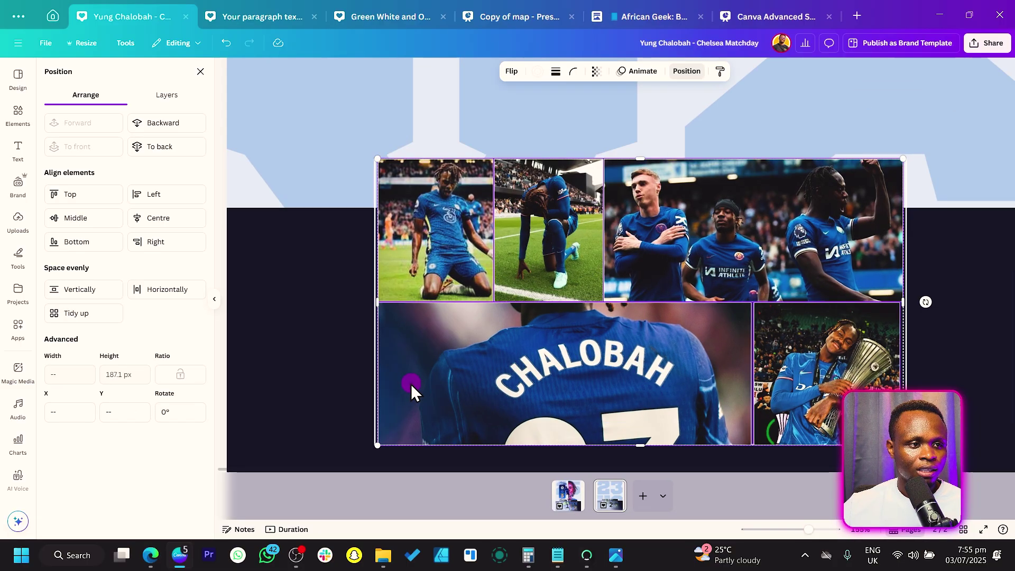
# - Delete the white frame behind the collage and nudge the trophy photo left against the number 23 photo
pyautogui.click(319, 285)
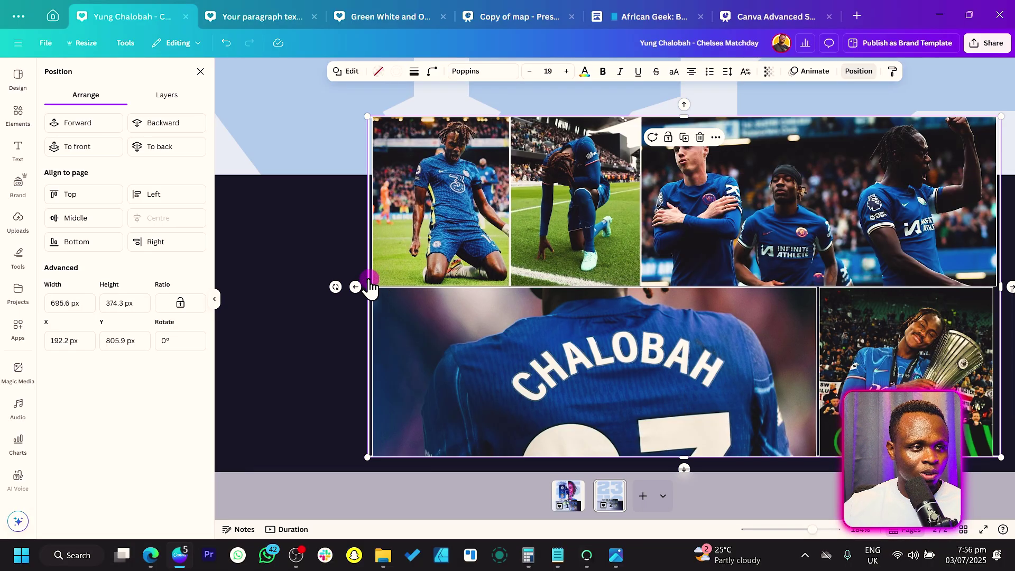
pyautogui.click(896, 365)
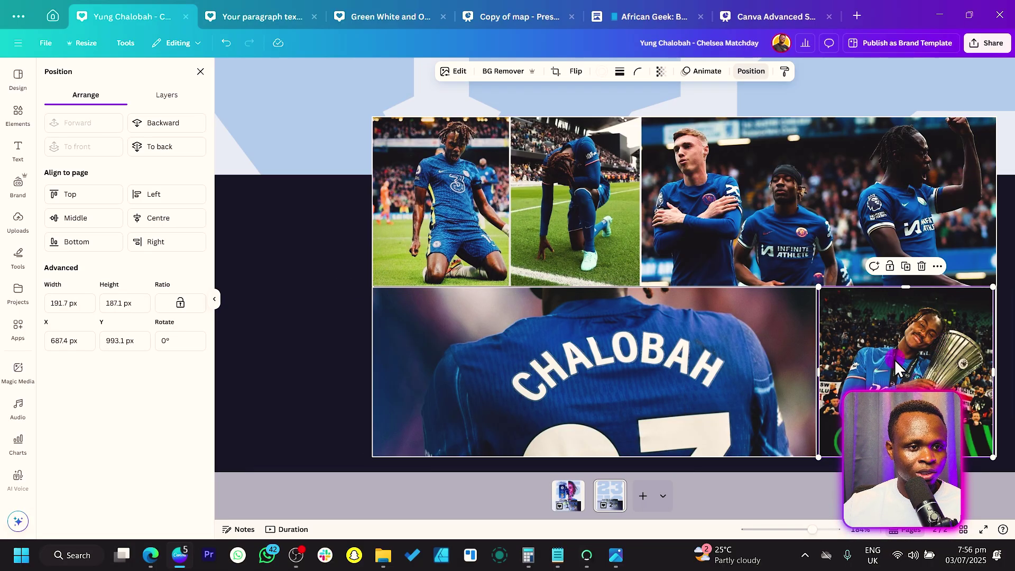
pyautogui.moveTo(895, 365); pyautogui.dragTo(893, 364)
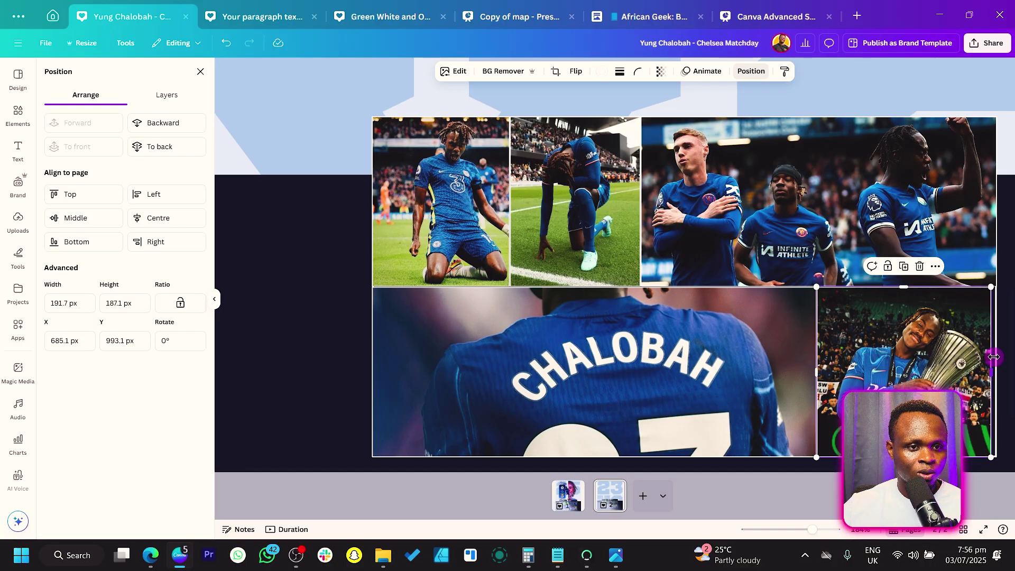
# - Widen the trophy photo to about 198 px so its right edge lines up with the team-group photo above
pyautogui.moveTo(994, 356); pyautogui.dragTo(997, 357)
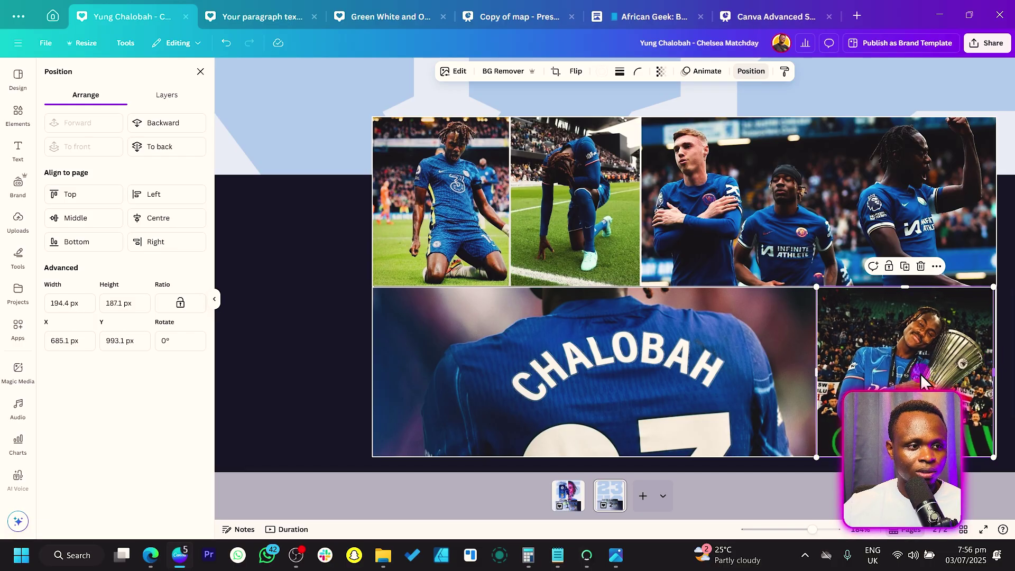
pyautogui.scroll(-3, 290, 324)
pyautogui.click(290, 324)
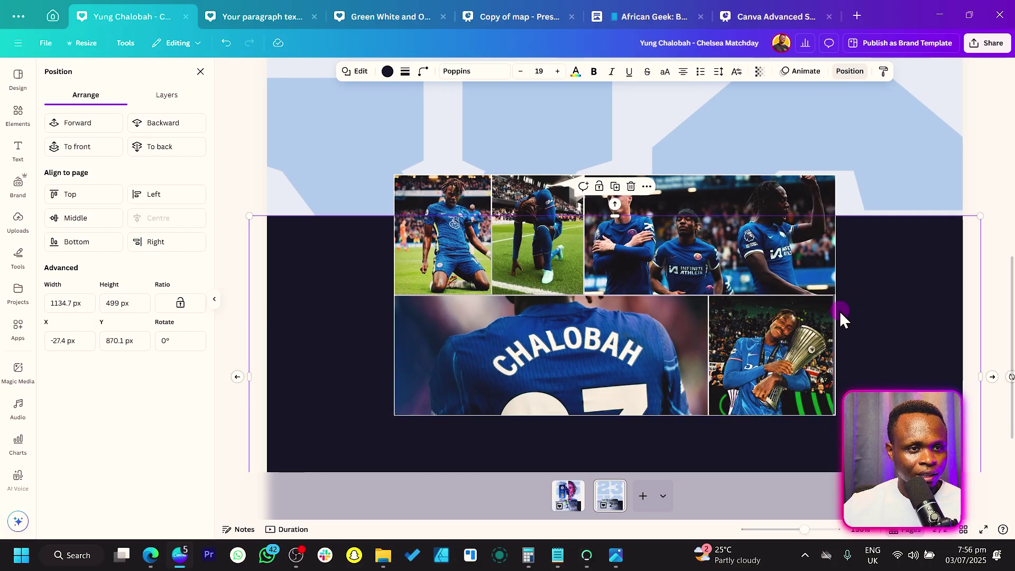
pyautogui.scroll(3, 840, 310)
pyautogui.click(867, 340)
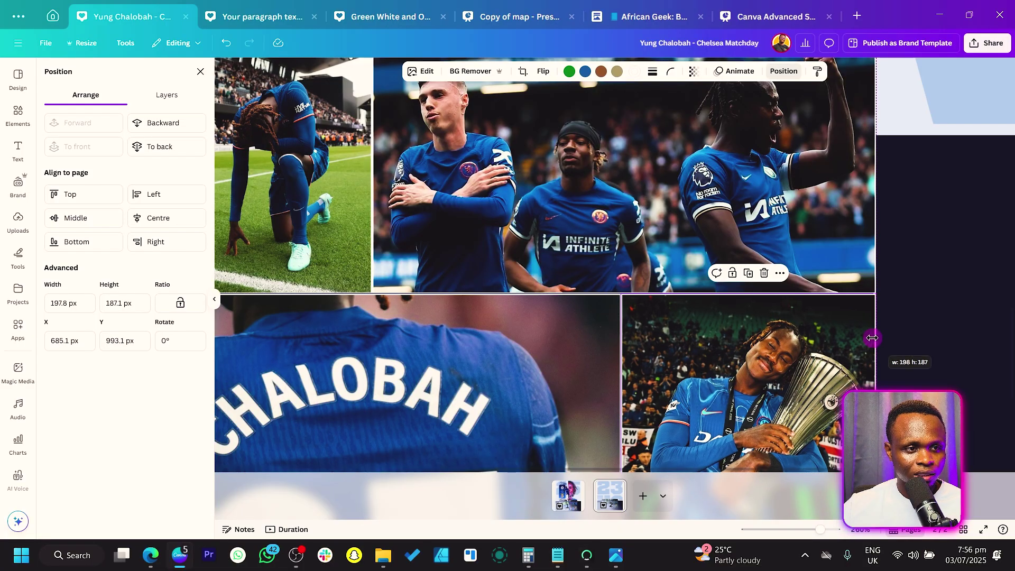
pyautogui.click(603, 288)
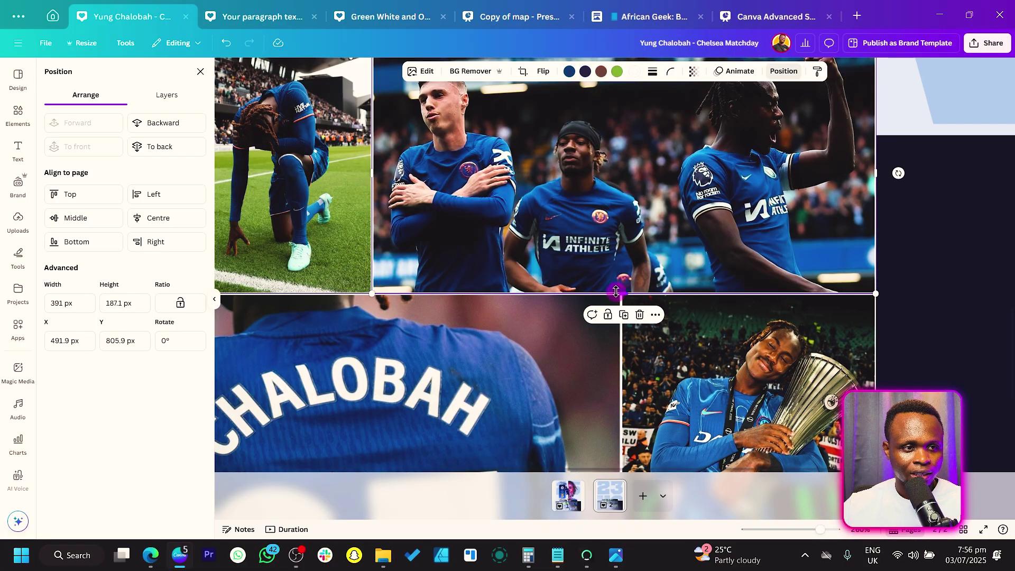
pyautogui.click(537, 375)
pyautogui.scroll(-5, 214, 367)
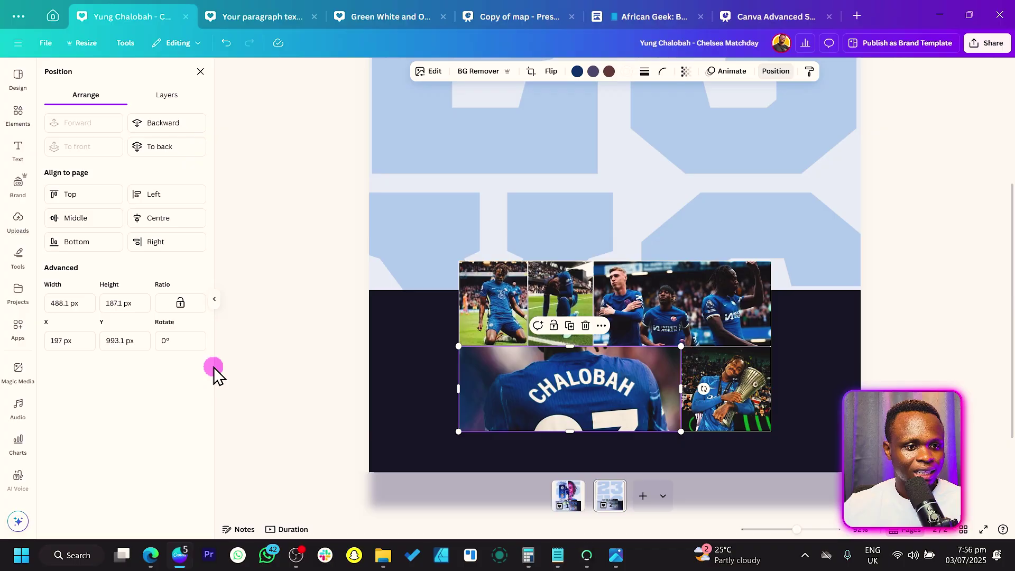
pyautogui.click(324, 341)
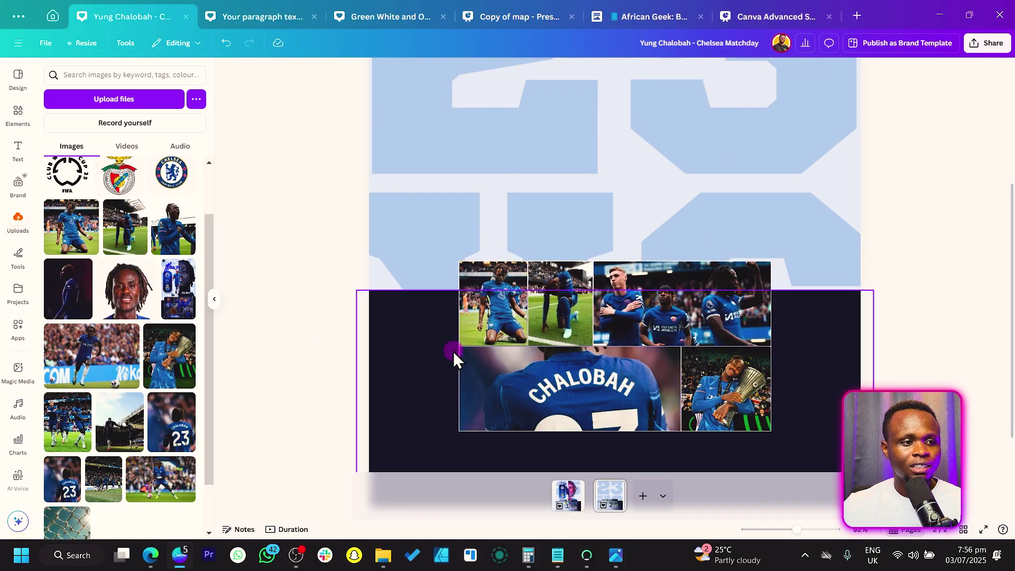
# - Add the uploaded photo of the player running with the ball over the 23 lettering above the collage
pyautogui.click(509, 377)
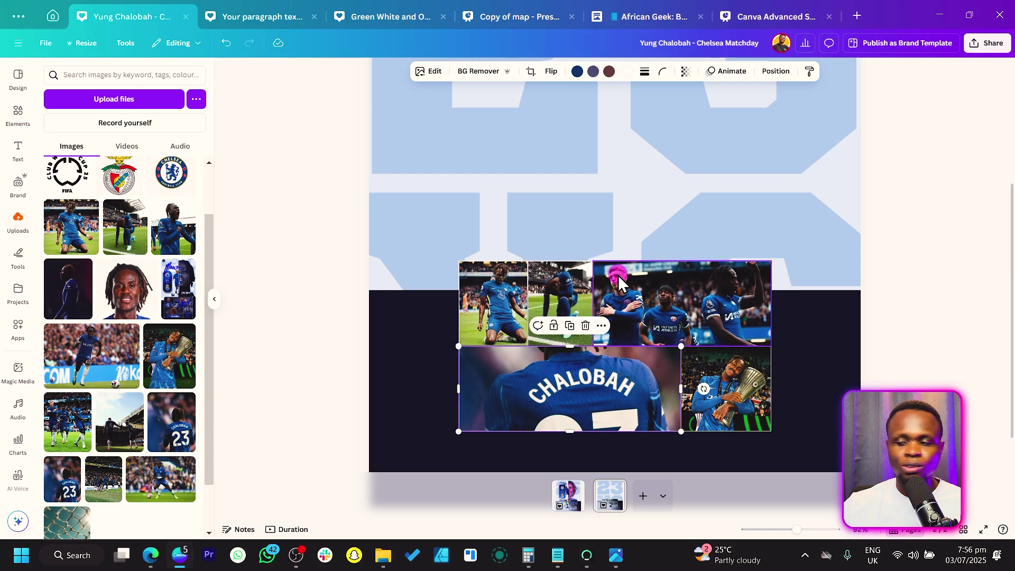
pyautogui.scroll(2, 666, 238)
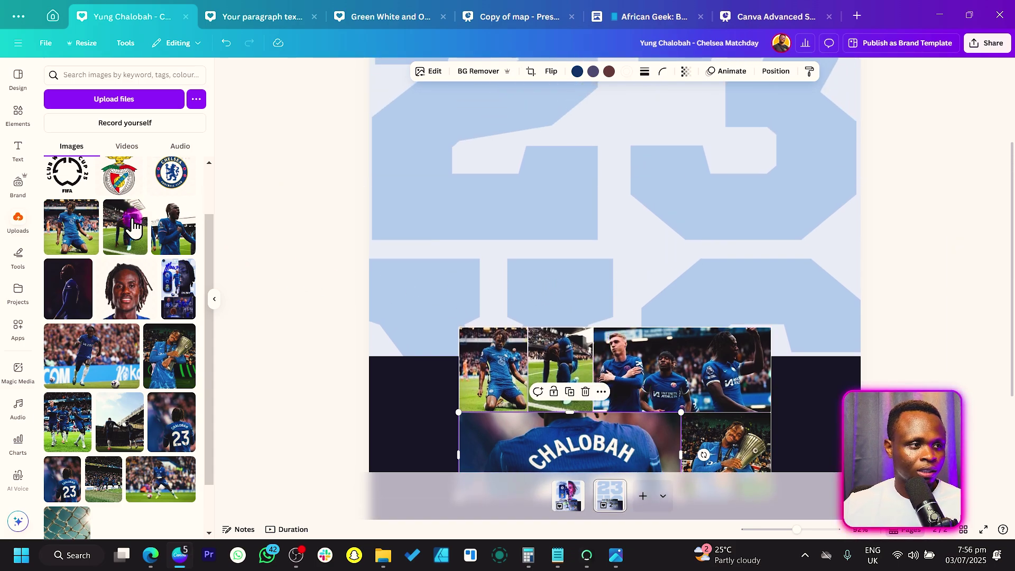
pyautogui.moveTo(109, 359); pyautogui.dragTo(604, 229)
pyautogui.scroll(2, 630, 317)
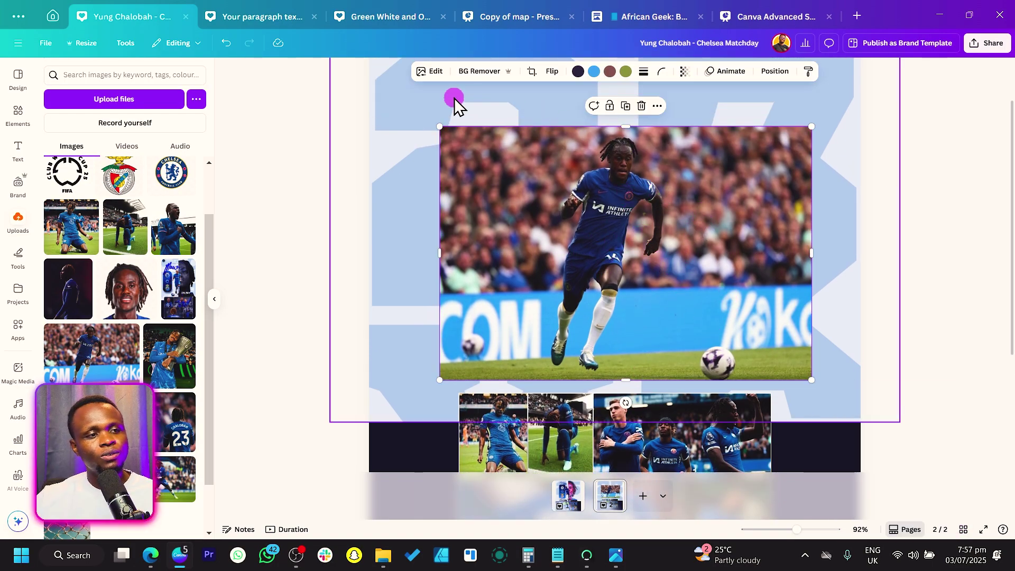
# - Extract the running player and the ball from the photo with Magic Grab and delete the leftover background photo
pyautogui.click(431, 71)
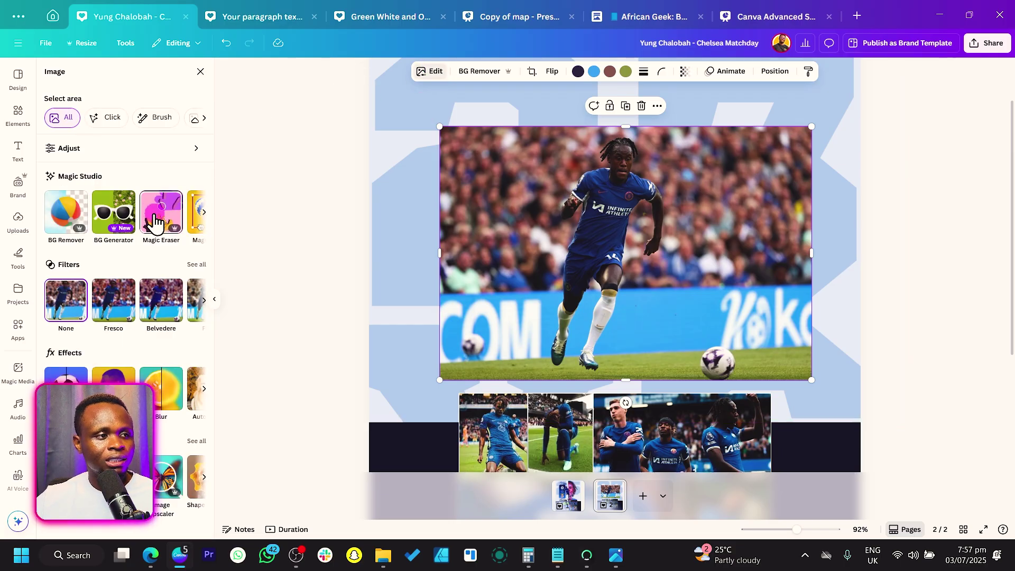
pyautogui.click(66, 222)
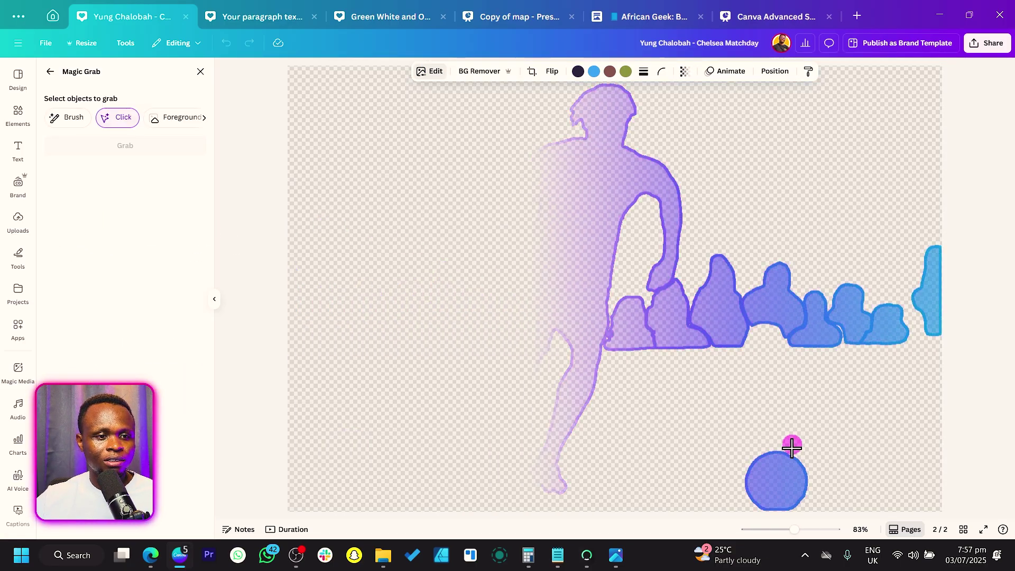
pyautogui.click(774, 479)
pyautogui.click(573, 245)
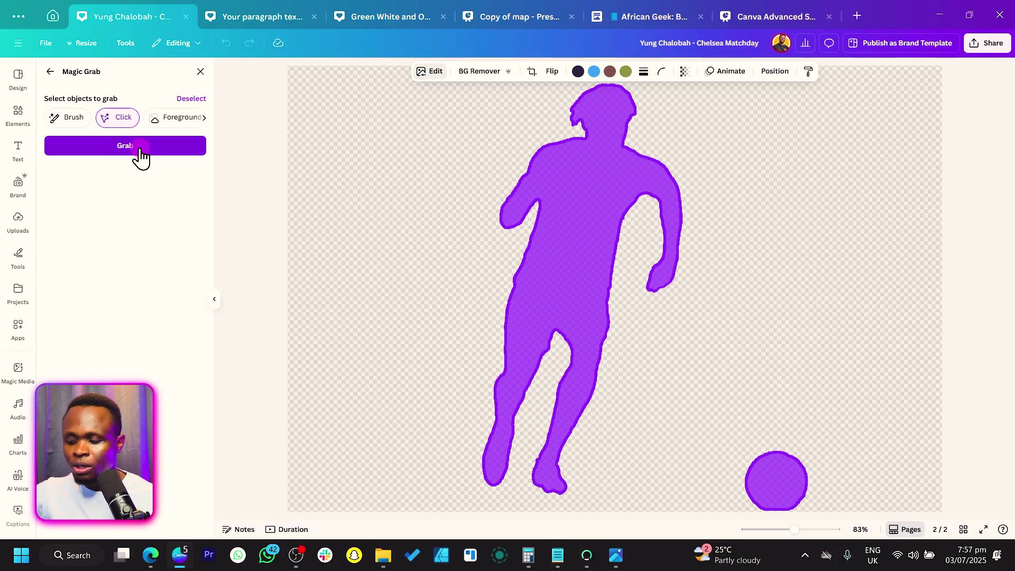
pyautogui.click(125, 146)
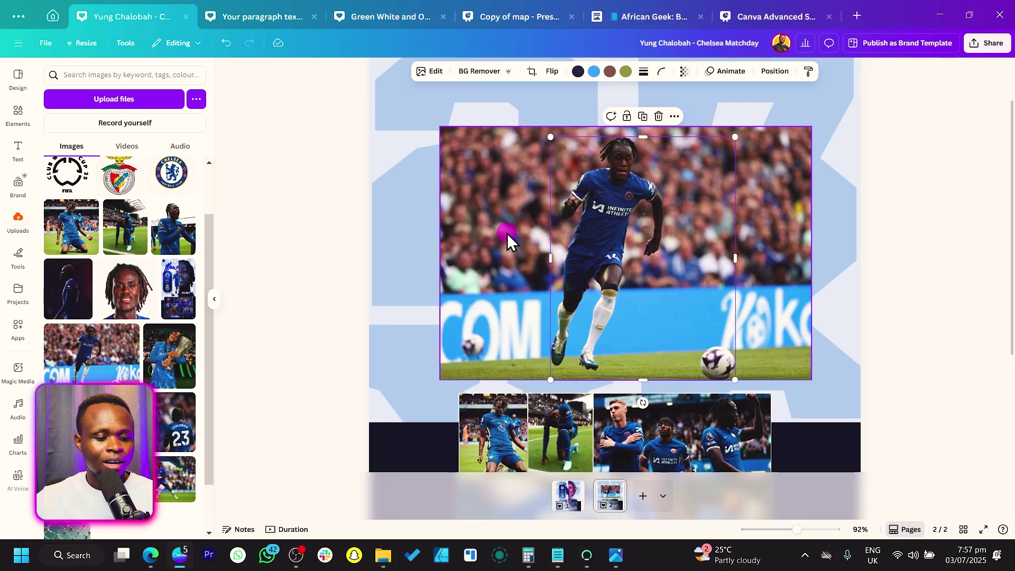
pyautogui.click(791, 199)
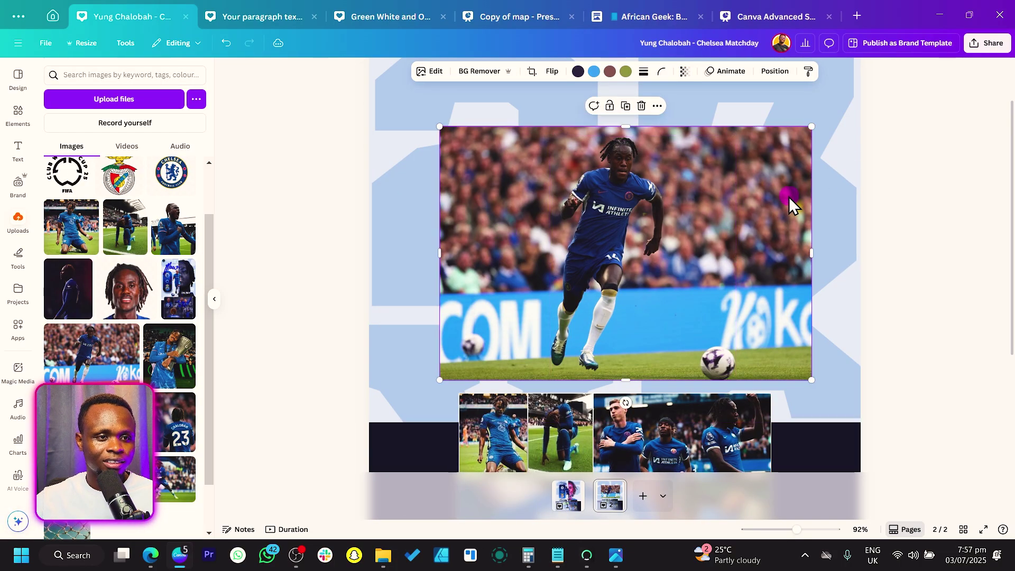
pyautogui.press('Delete')
# - Move the player-and-ball cutout down onto the collage's top edge and scale it down slightly
pyautogui.click(666, 209)
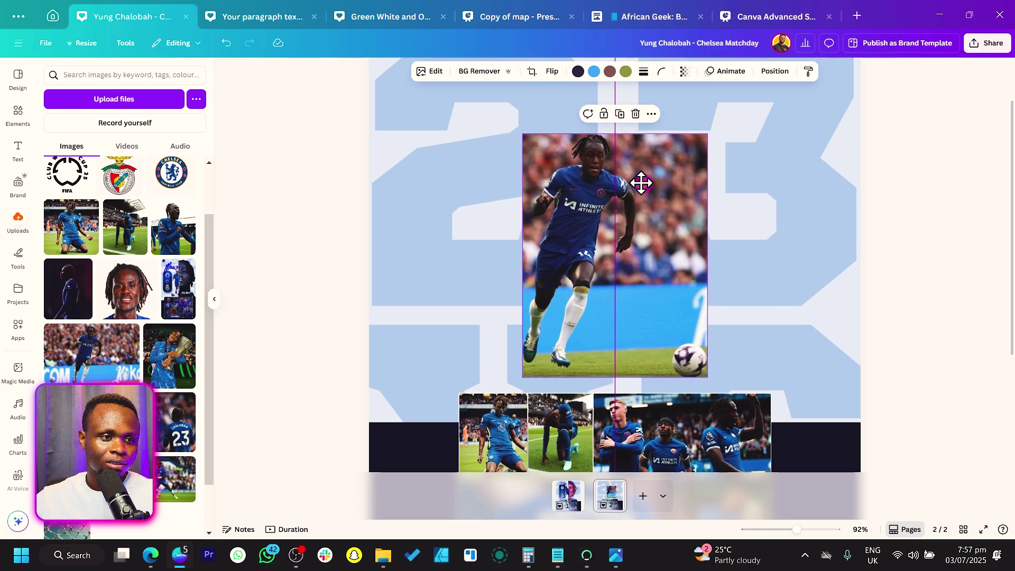
pyautogui.moveTo(665, 207); pyautogui.dragTo(687, 230)
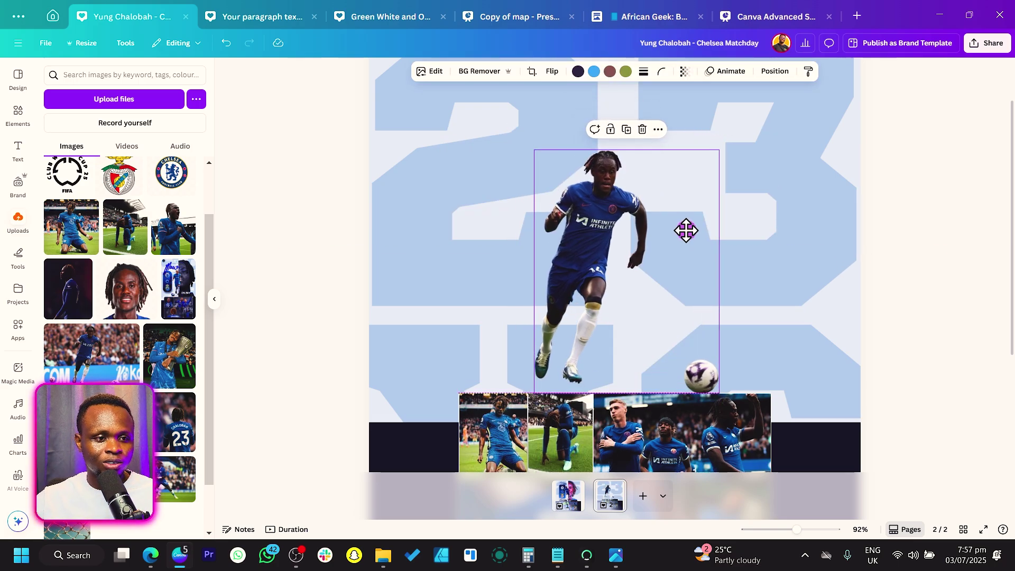
pyautogui.moveTo(720, 151); pyautogui.dragTo(697, 179)
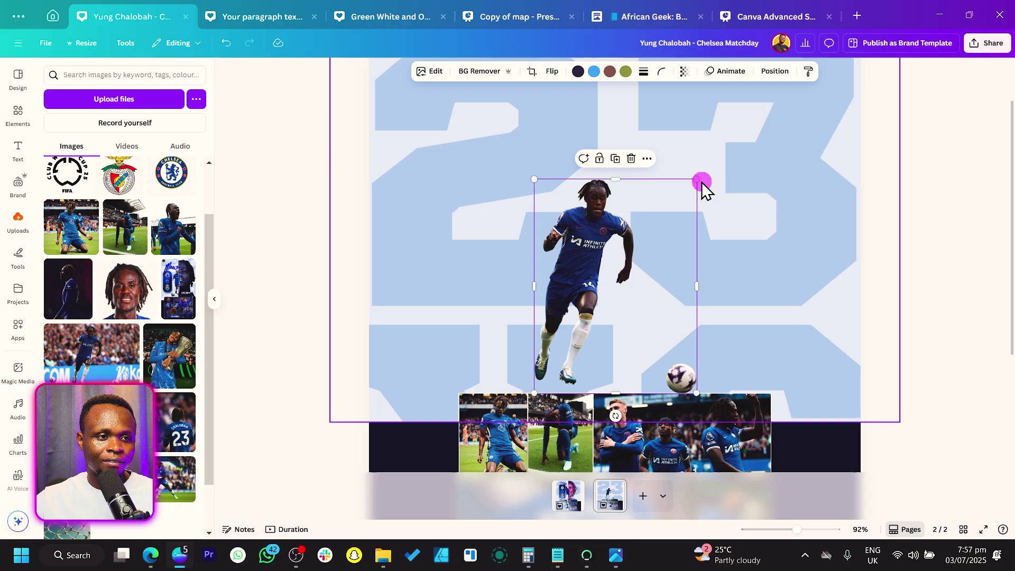
# - Add the uploaded close-up face portrait over the 23 lettering and crop away its left half near the page's centre
pyautogui.moveTo(125, 289); pyautogui.dragTo(603, 171)
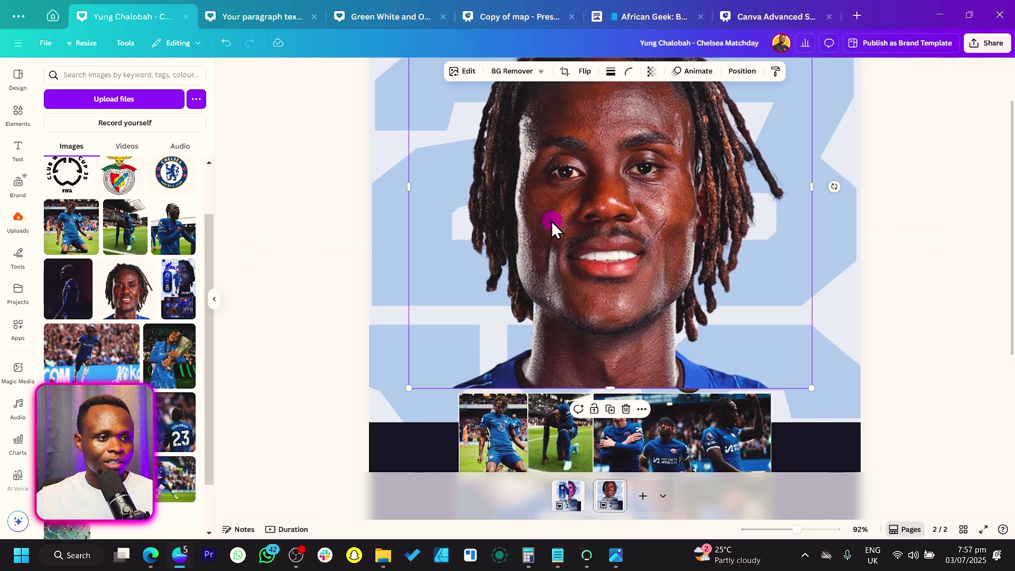
pyautogui.moveTo(405, 188); pyautogui.dragTo(601, 203)
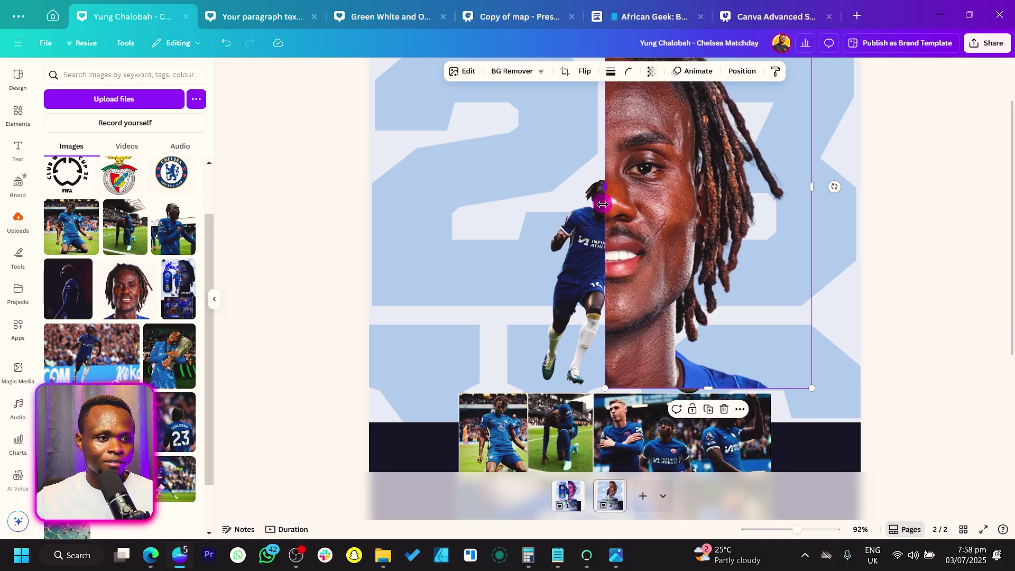
pyautogui.moveTo(652, 251); pyautogui.dragTo(646, 258)
pyautogui.scroll(2, 708, 218)
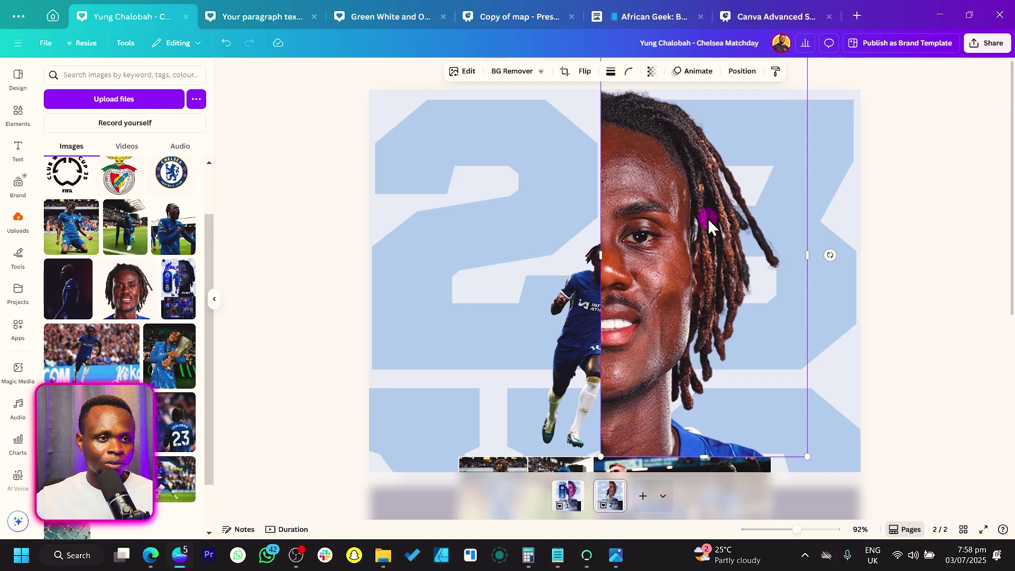
# - Scale down the half-face portrait, rest it on the collage just past the page's centre line, and shift the player cutout left beside it
pyautogui.click(784, 133)
pyautogui.scroll(-5, 756, 191)
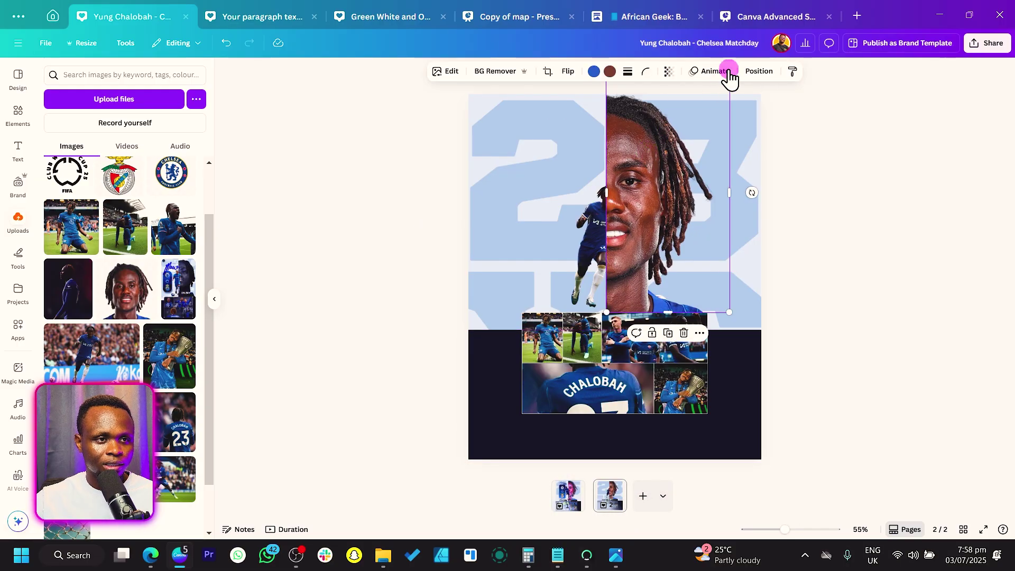
pyautogui.moveTo(730, 315); pyautogui.dragTo(721, 310)
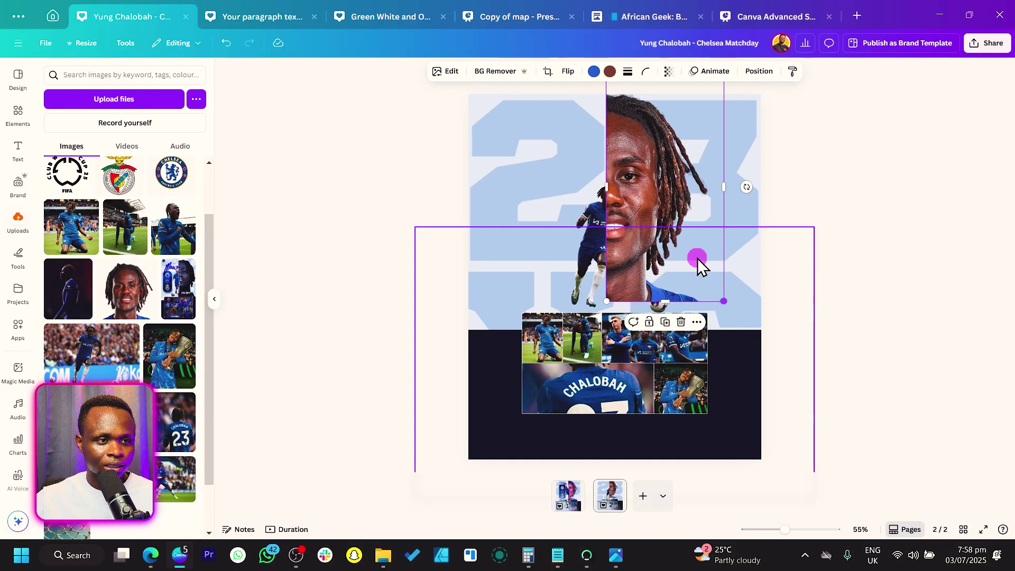
pyautogui.moveTo(698, 256); pyautogui.dragTo(680, 144)
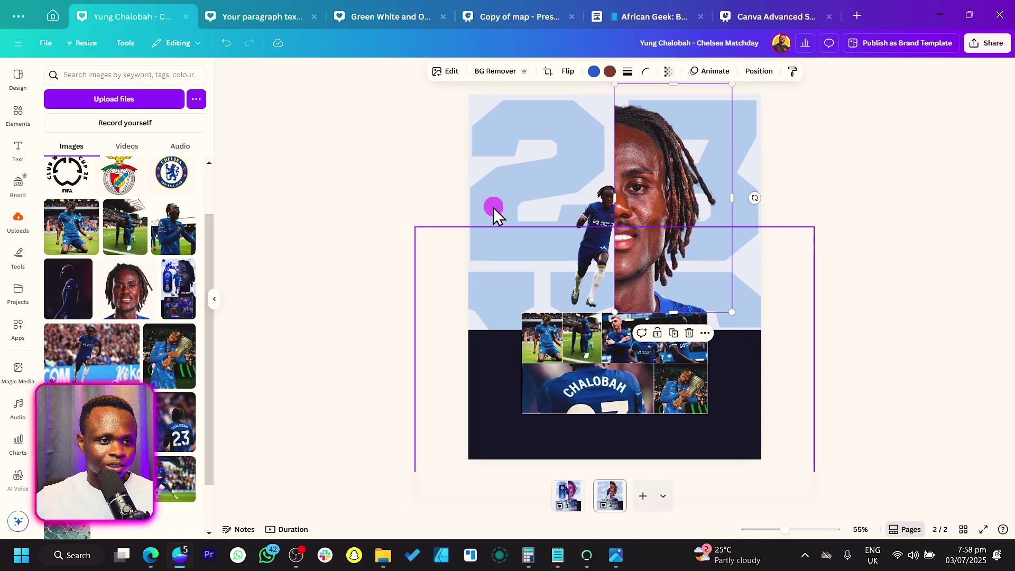
pyautogui.click(579, 227)
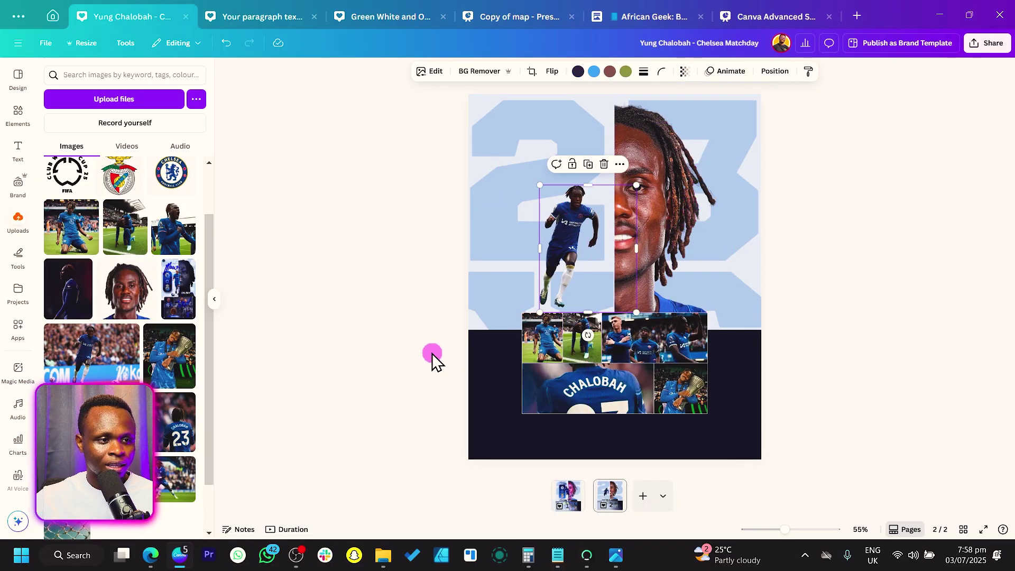
# - Enlarge all the collage photos together on the dark band and lower the half-face portrait onto the collage's top edge
pyautogui.moveTo(432, 353); pyautogui.dragTo(523, 385)
pyautogui.click(886, 391)
pyautogui.press('capslock')
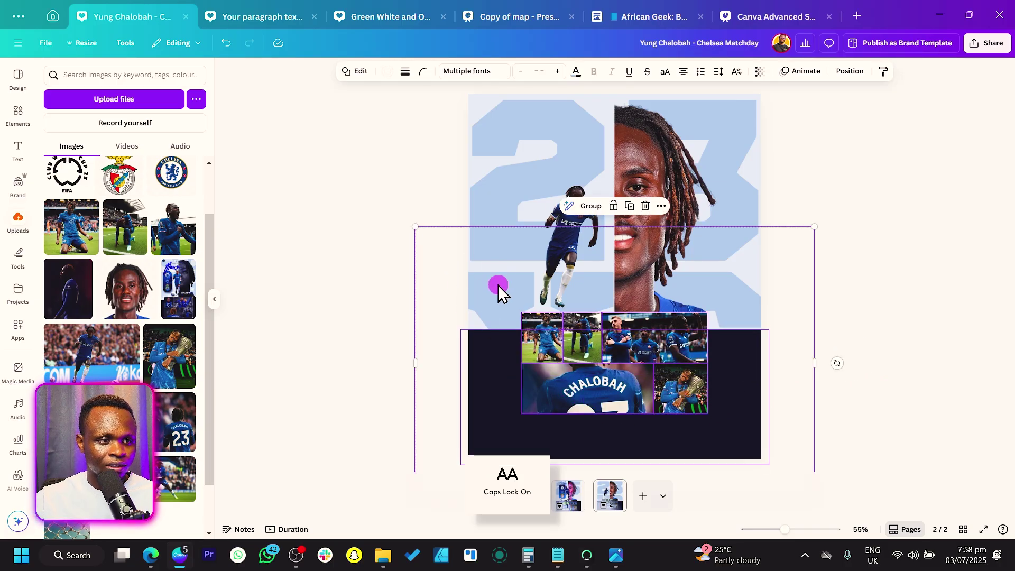
pyautogui.keyDown('shift'); pyautogui.click(491, 286); pyautogui.keyUp('shift')
pyautogui.keyDown('shift'); pyautogui.click(481, 386); pyautogui.keyUp('shift')
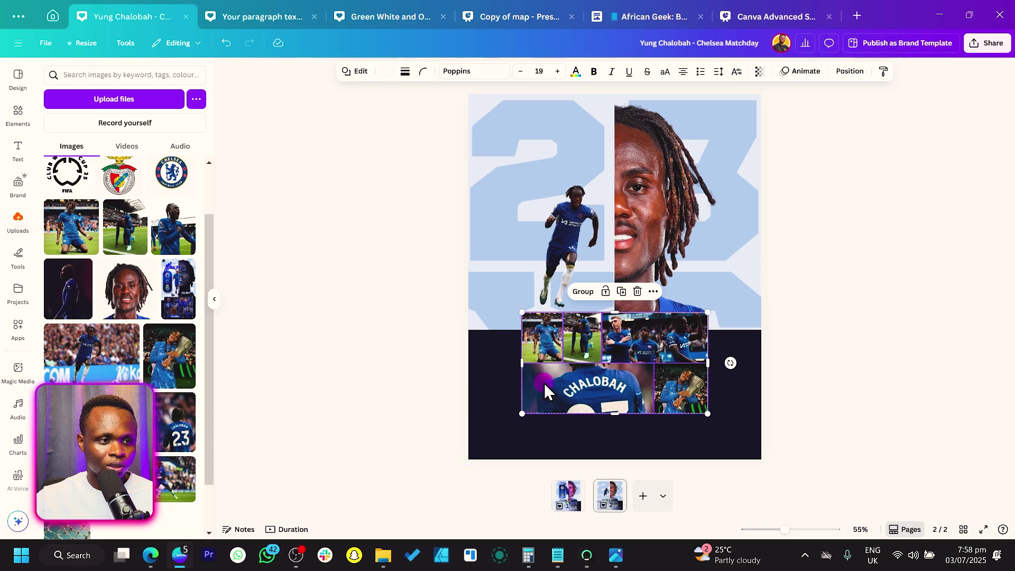
pyautogui.moveTo(522, 414)
pyautogui.mouseDown()
pyautogui.moveTo(505, 423)
pyautogui.moveTo(536, 415)
pyautogui.mouseUp()
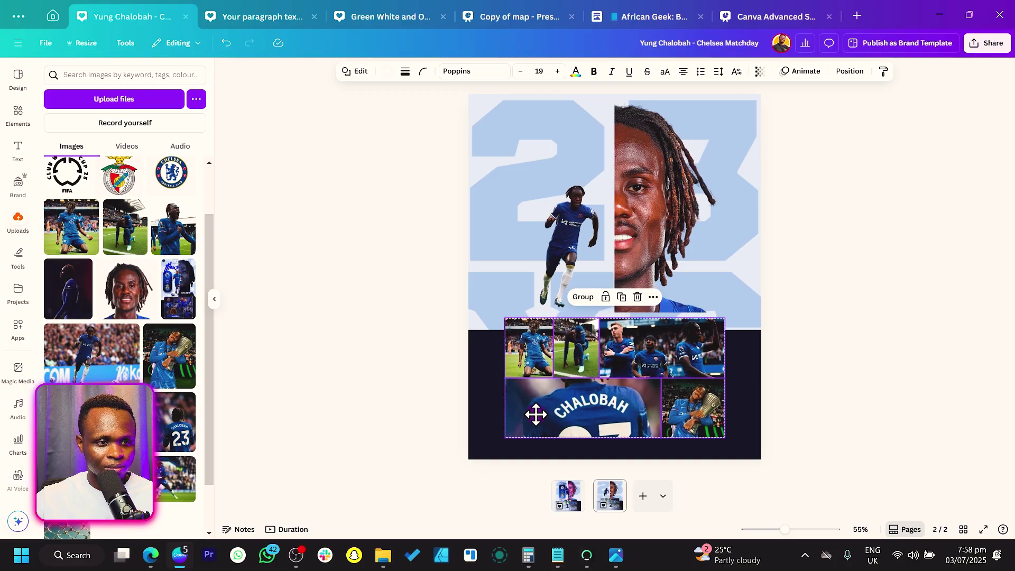
pyautogui.click(653, 207)
# - Bring the player-and-ball cutout to the front of the layer order
pyautogui.click(518, 244)
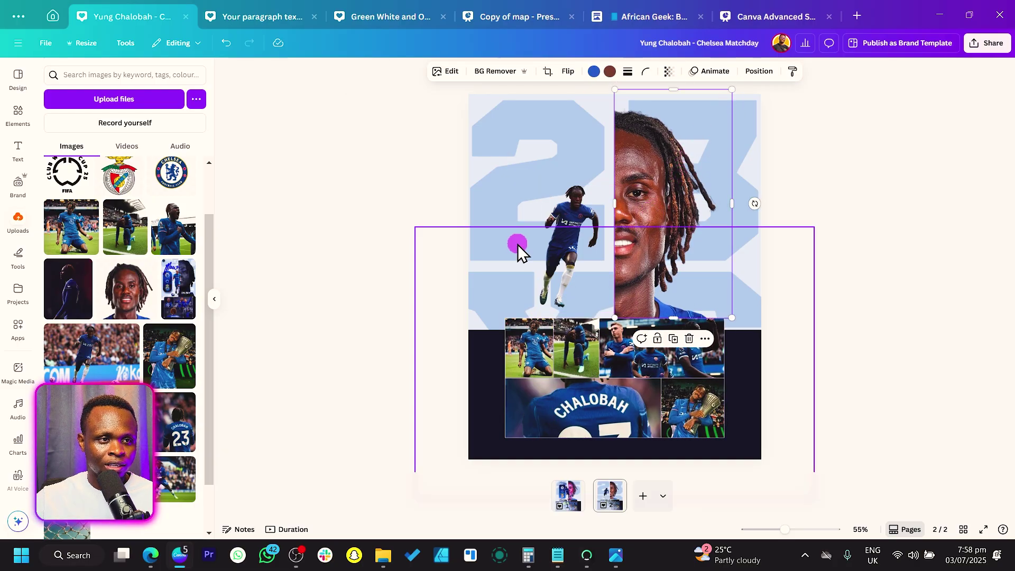
pyautogui.click(563, 239)
pyautogui.rightClick(581, 218)
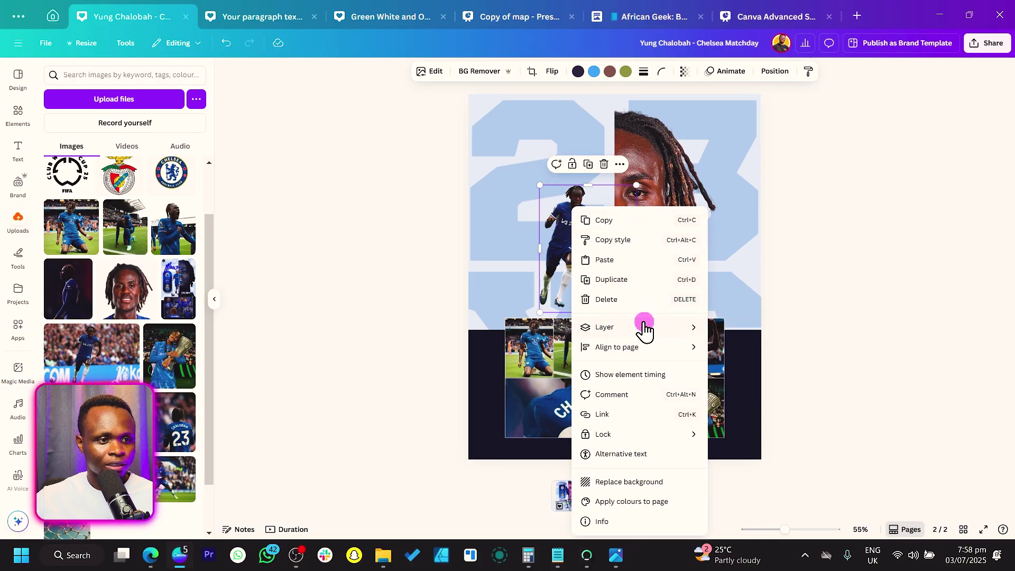
pyautogui.moveTo(644, 325)
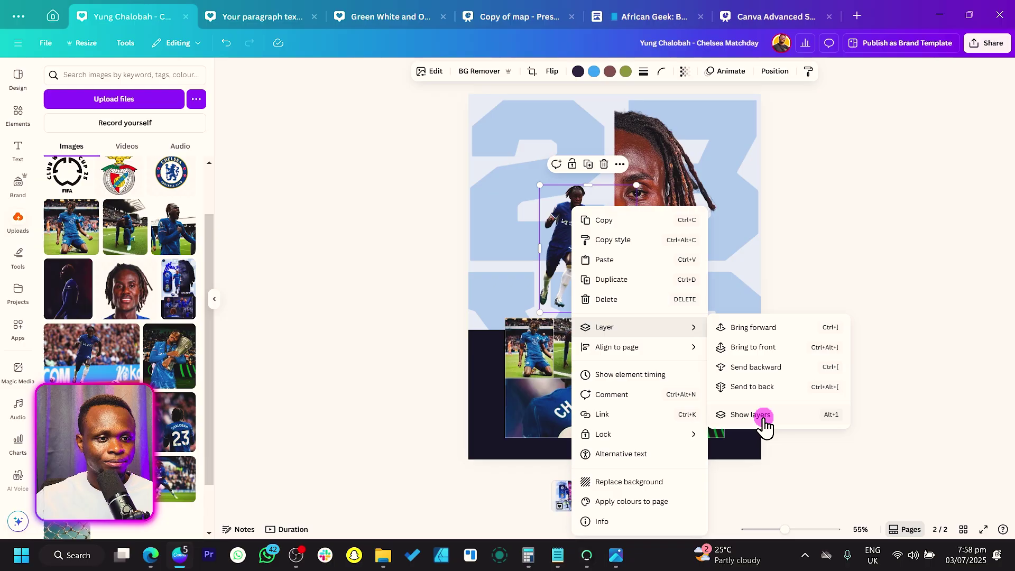
pyautogui.click(790, 349)
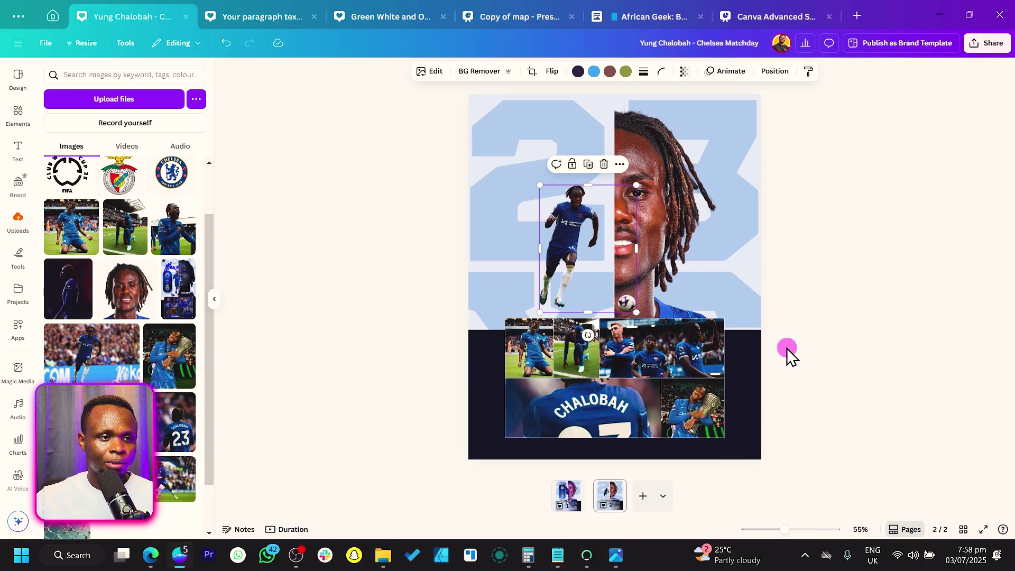
# - Move the player cutout over the straight edge of the half-face portrait and flip it horizontally
pyautogui.moveTo(578, 263); pyautogui.dragTo(607, 272)
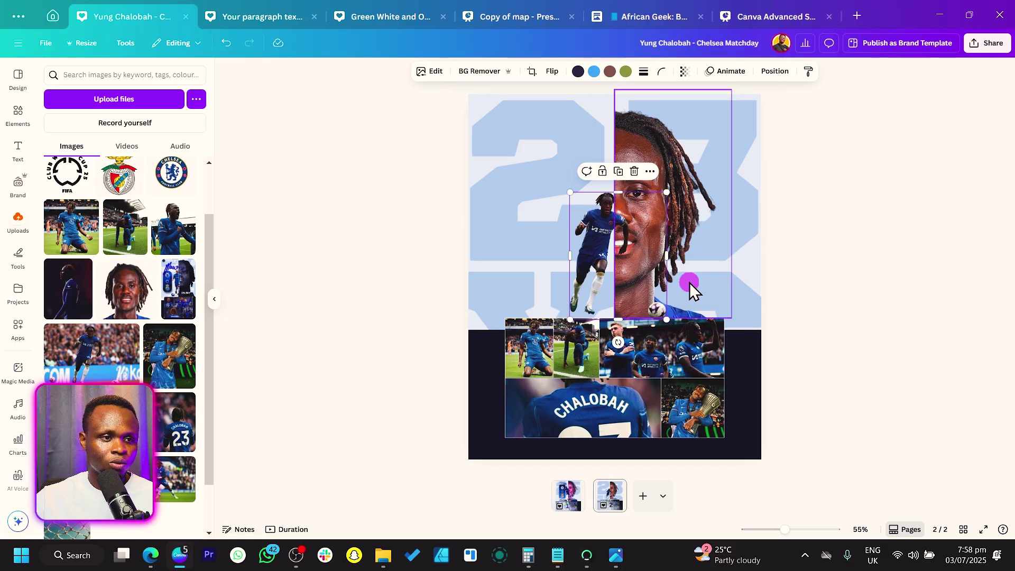
pyautogui.click(550, 76)
pyautogui.click(571, 98)
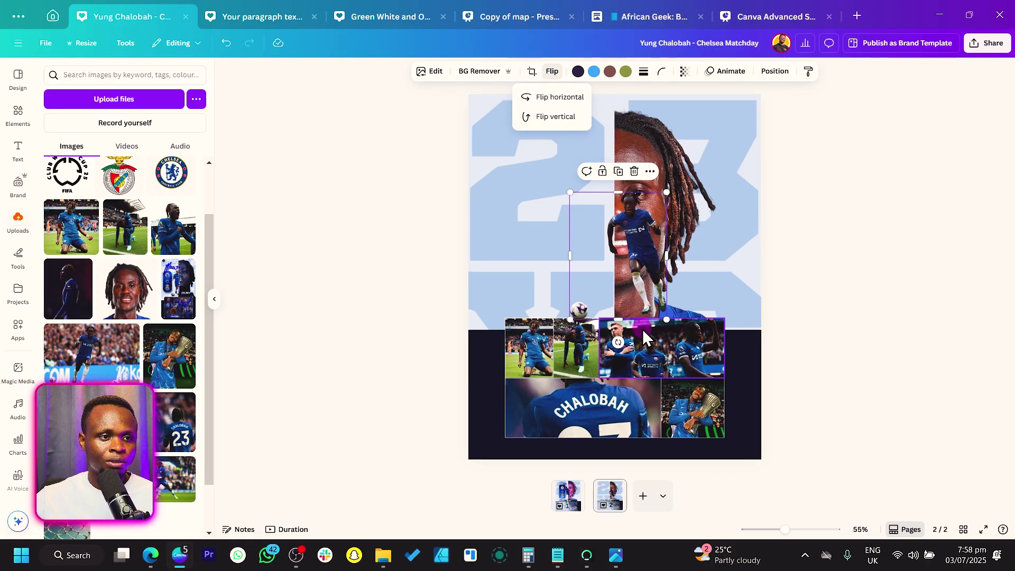
# - Reposition and enlarge the flipped player cutout so it stands on the collage's top edge, slightly overlapping the half-face portrait
pyautogui.moveTo(644, 298); pyautogui.dragTo(603, 303)
pyautogui.click(551, 208)
pyautogui.moveTo(531, 203); pyautogui.dragTo(539, 210)
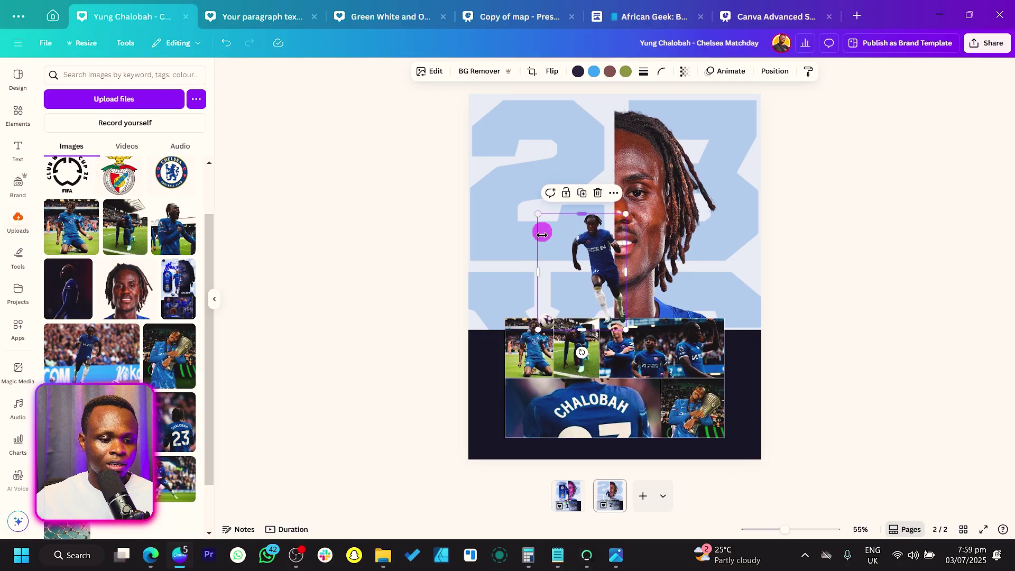
pyautogui.moveTo(550, 252); pyautogui.dragTo(549, 242)
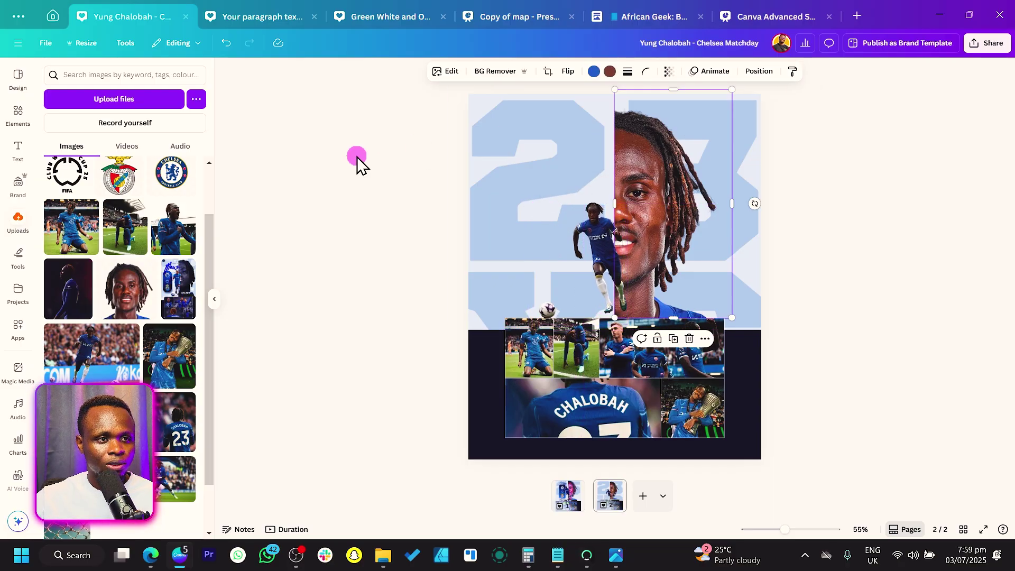
pyautogui.moveTo(538, 202); pyautogui.dragTo(513, 157)
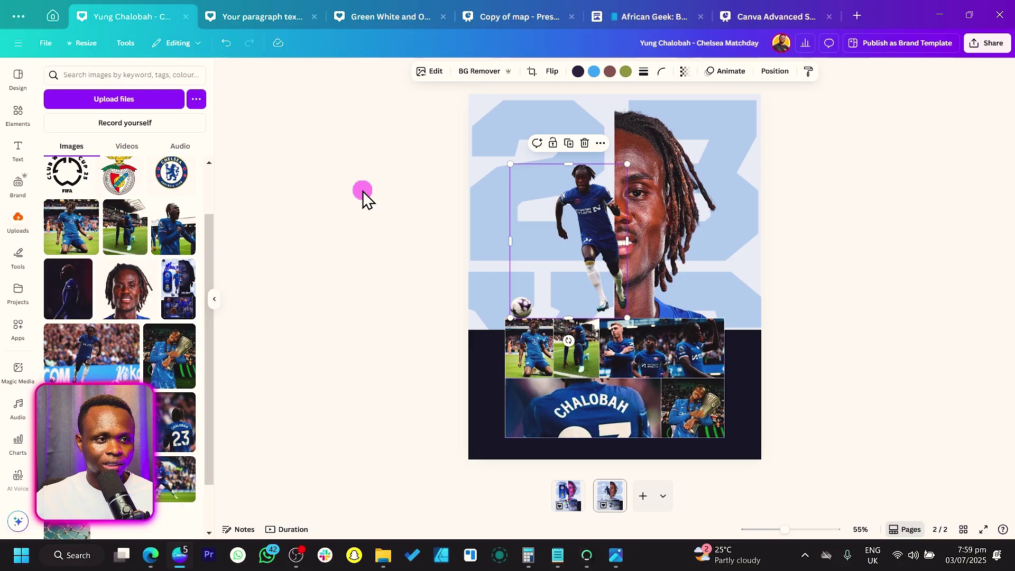
pyautogui.click(363, 192)
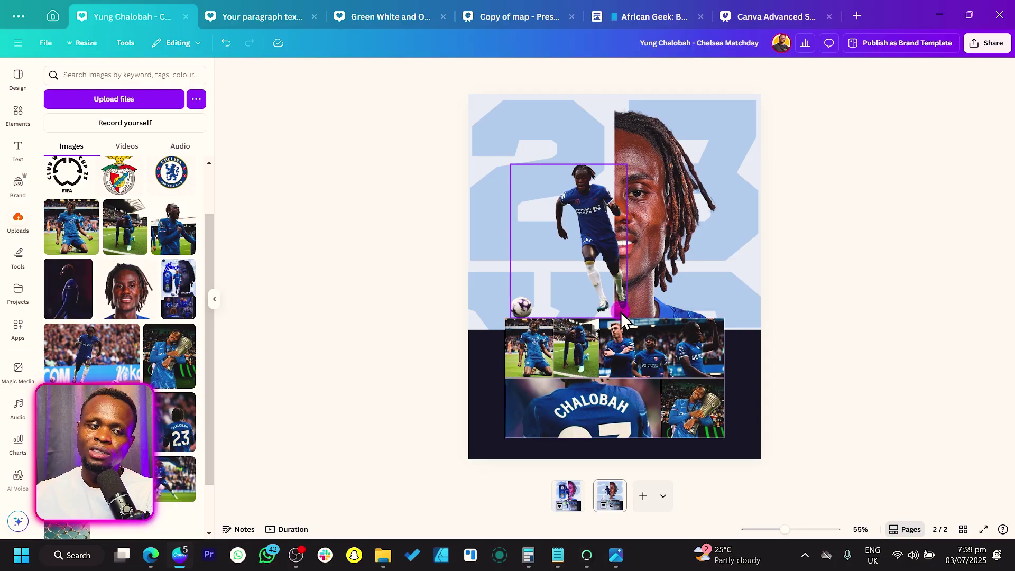
# - Adjust the half-face portrait to temperature -26, brightness 21, contrast 26 and highlights 20
pyautogui.click(635, 278)
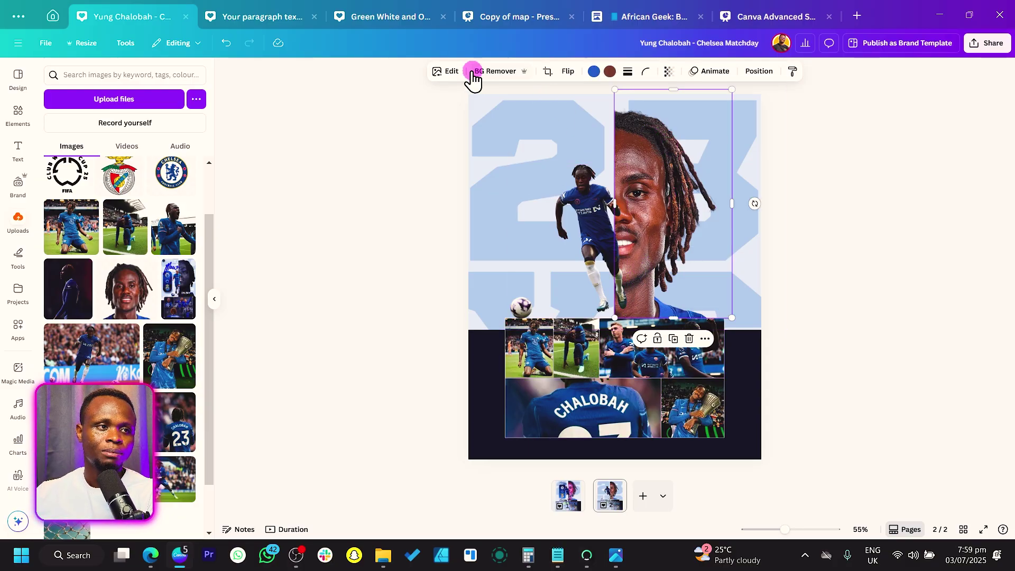
pyautogui.click(453, 72)
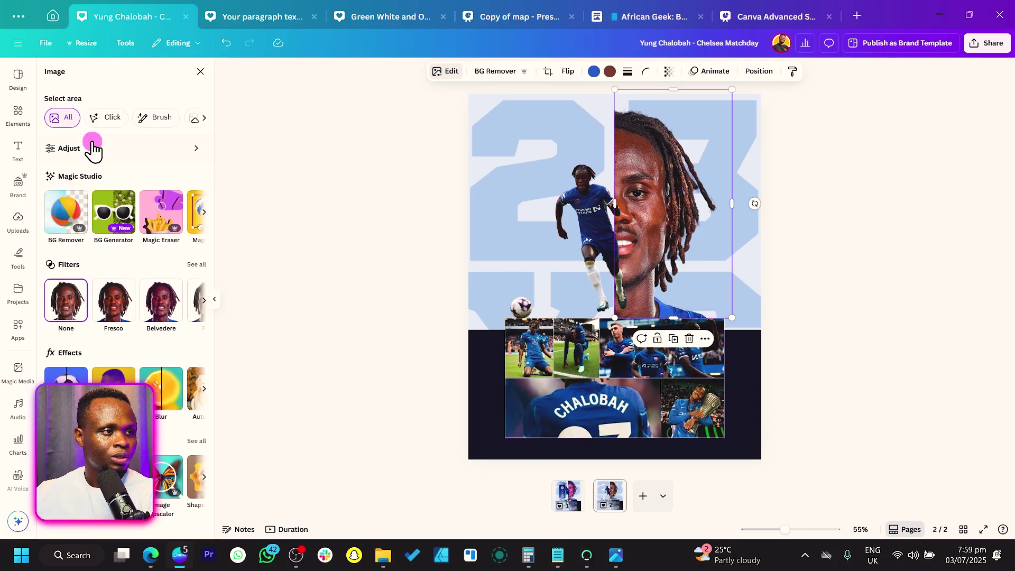
pyautogui.click(148, 154)
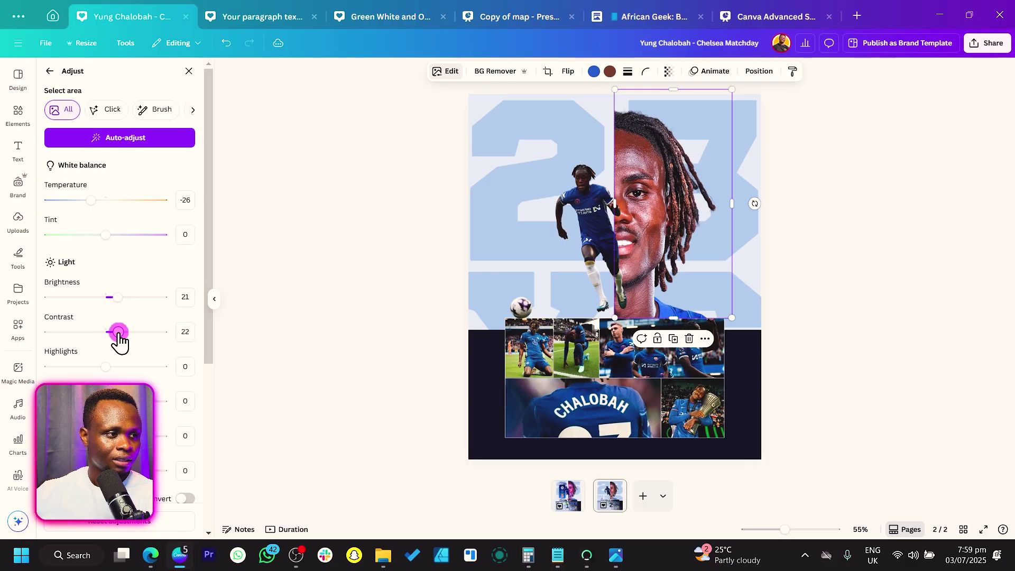
pyautogui.scroll(-1, 108, 325)
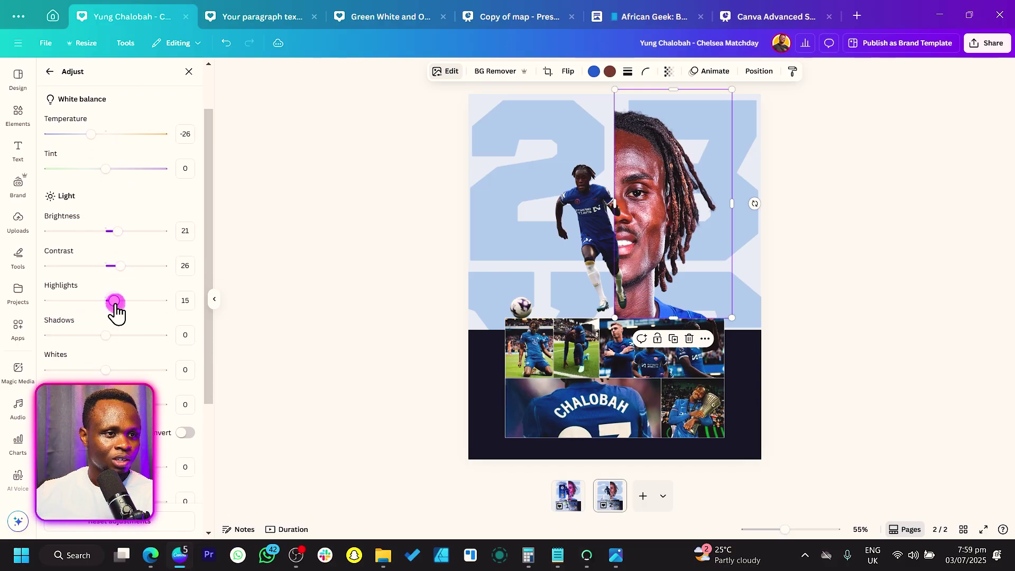
pyautogui.scroll(-1, 119, 306)
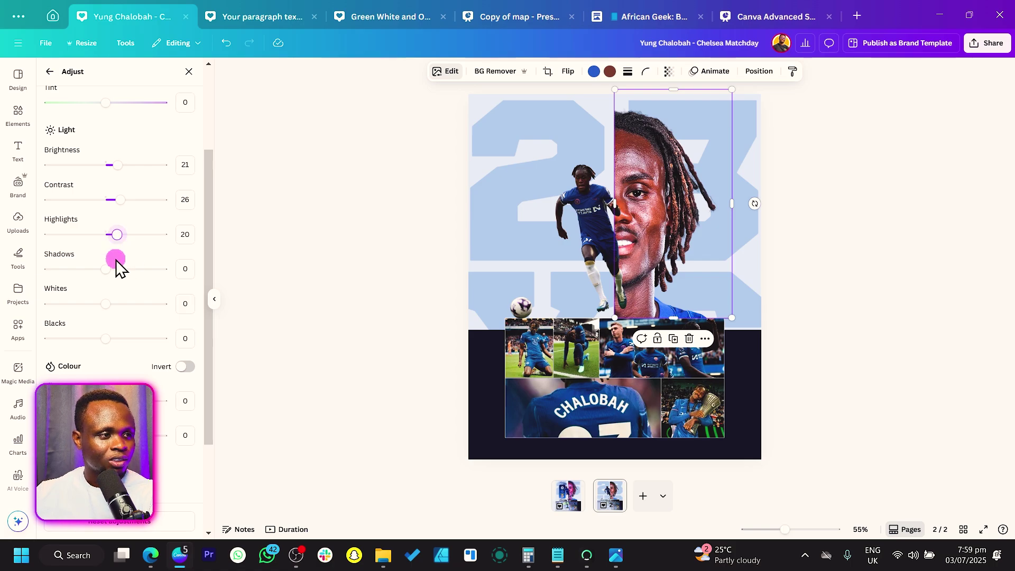
# - Set the half-face portrait's blacks to 37, vibrance to 38 and saturation to 31
pyautogui.scroll(-1, 122, 273)
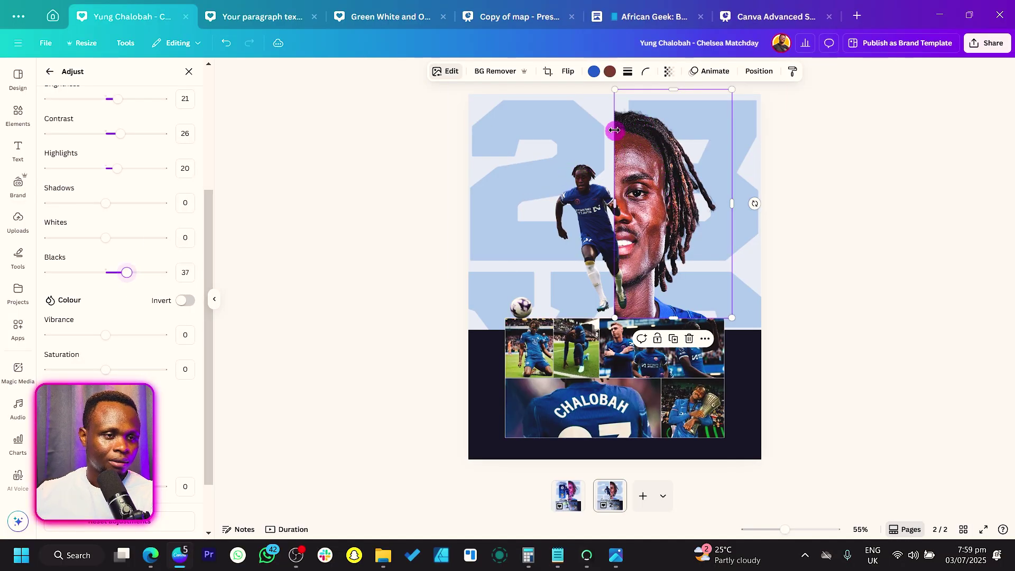
pyautogui.moveTo(105, 335); pyautogui.dragTo(128, 334)
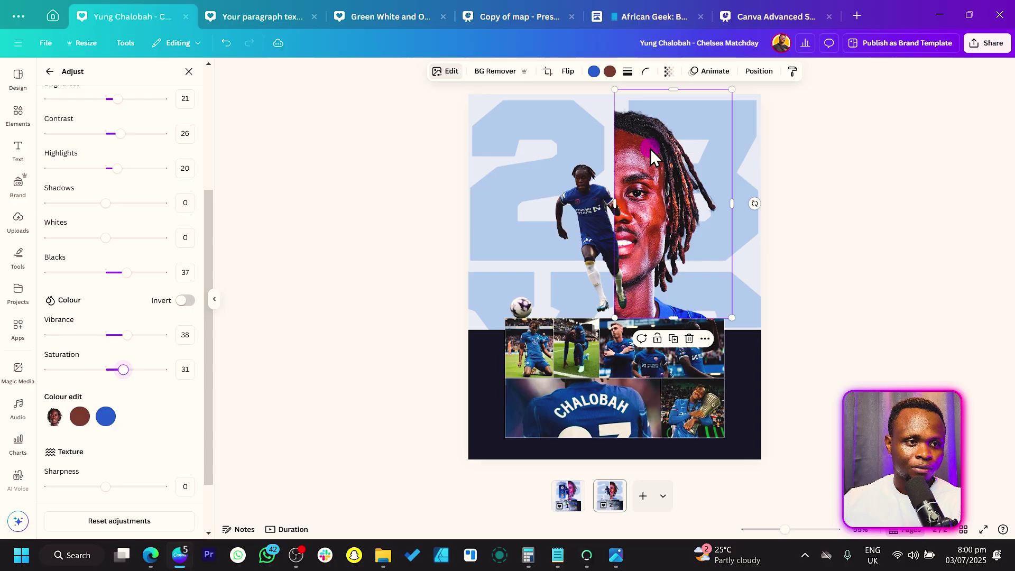
pyautogui.click(800, 154)
# - Copy the half-face portrait's style onto the player cutout and the first photo in the collage's upper row
pyautogui.rightClick(677, 159)
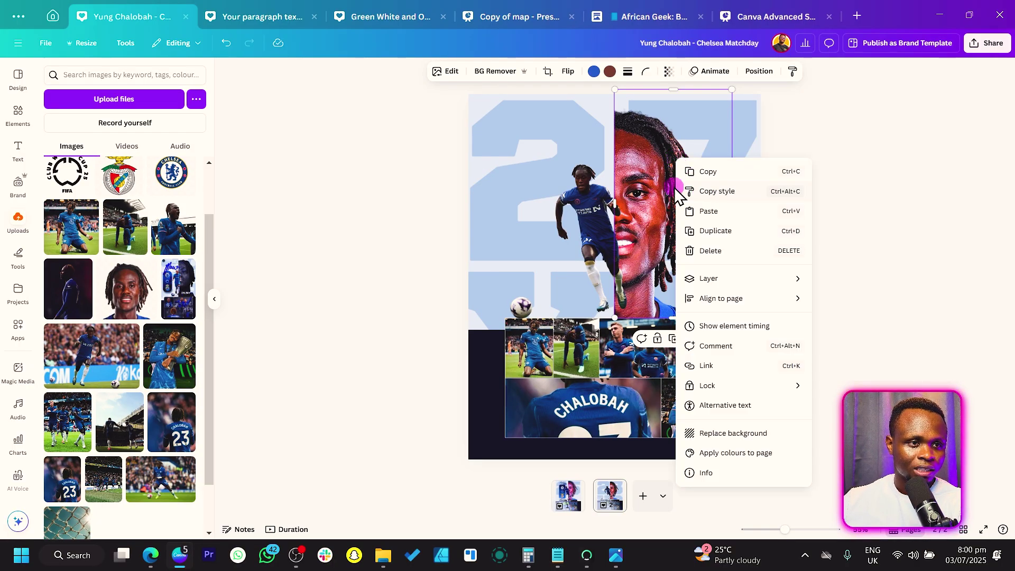
pyautogui.click(719, 200)
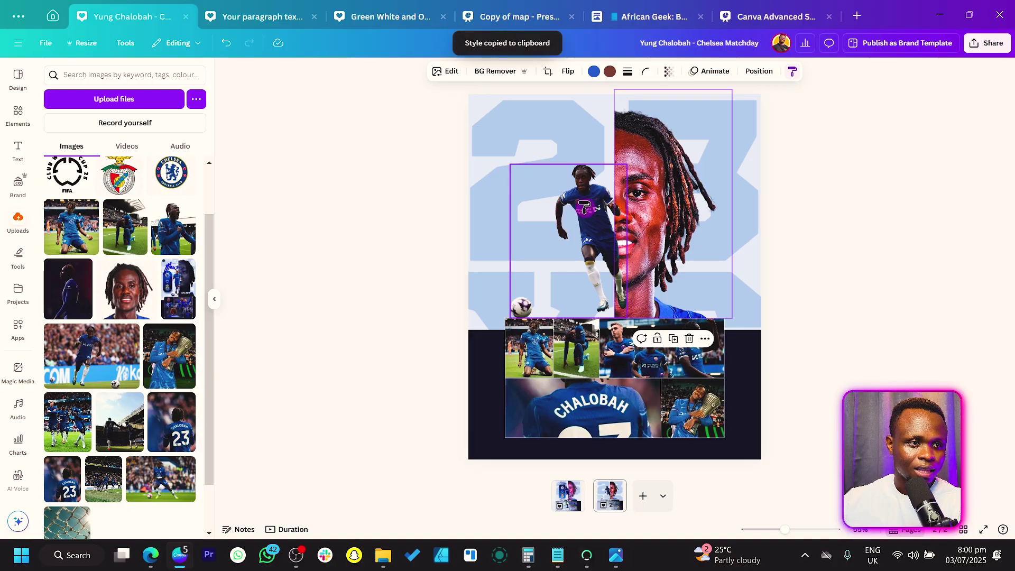
pyautogui.click(584, 208)
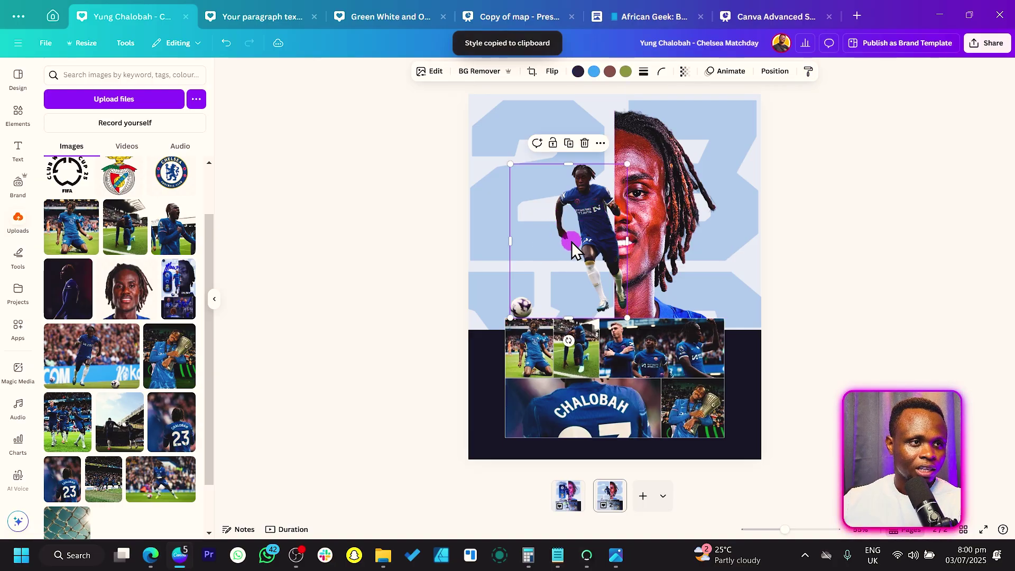
pyautogui.click(672, 211)
pyautogui.click(809, 71)
pyautogui.click(537, 353)
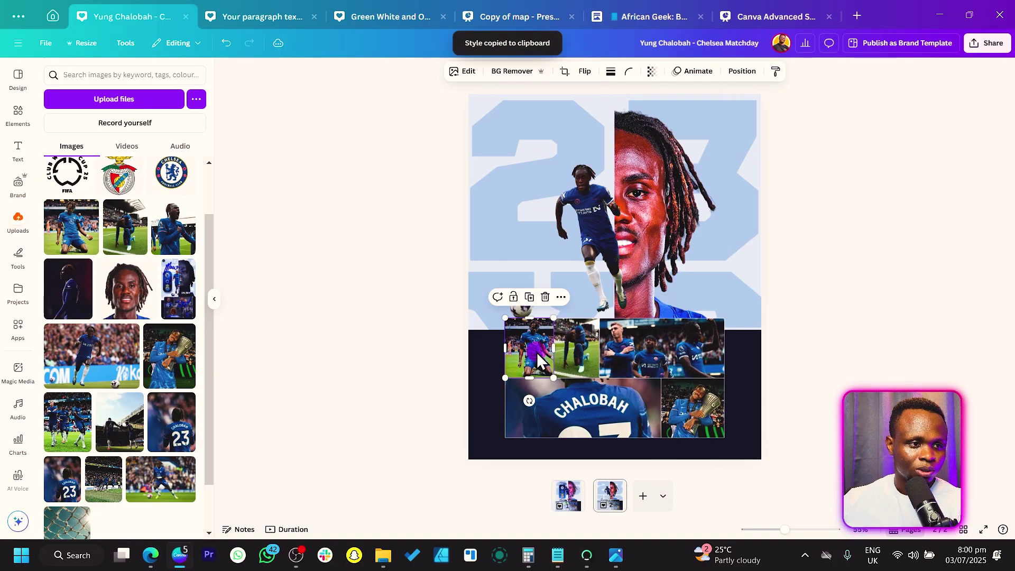
# - Copy the half-face portrait's style onto the second and third photos in the collage's upper row
pyautogui.rightClick(706, 196)
pyautogui.click(720, 218)
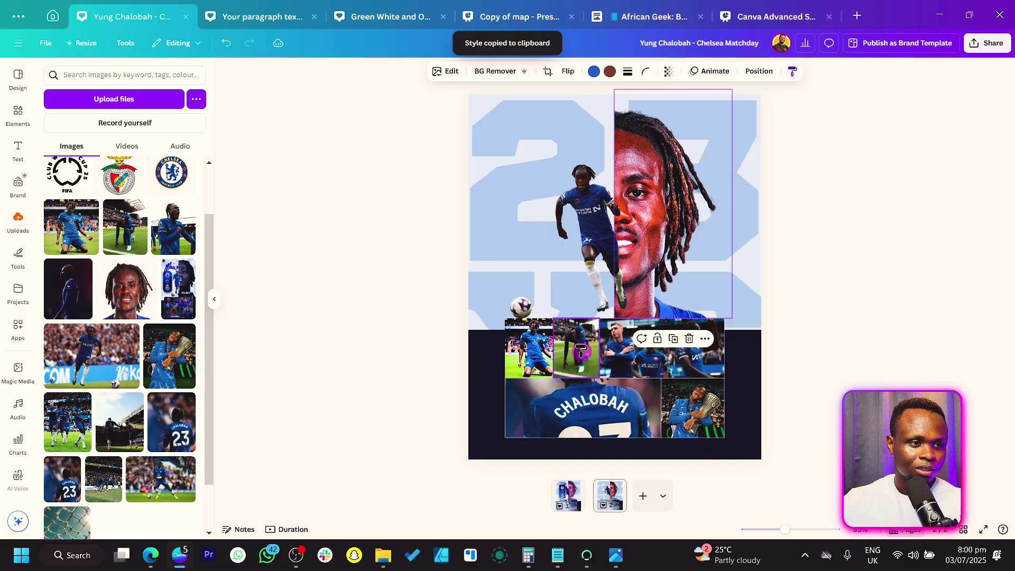
pyautogui.click(577, 343)
pyautogui.rightClick(696, 200)
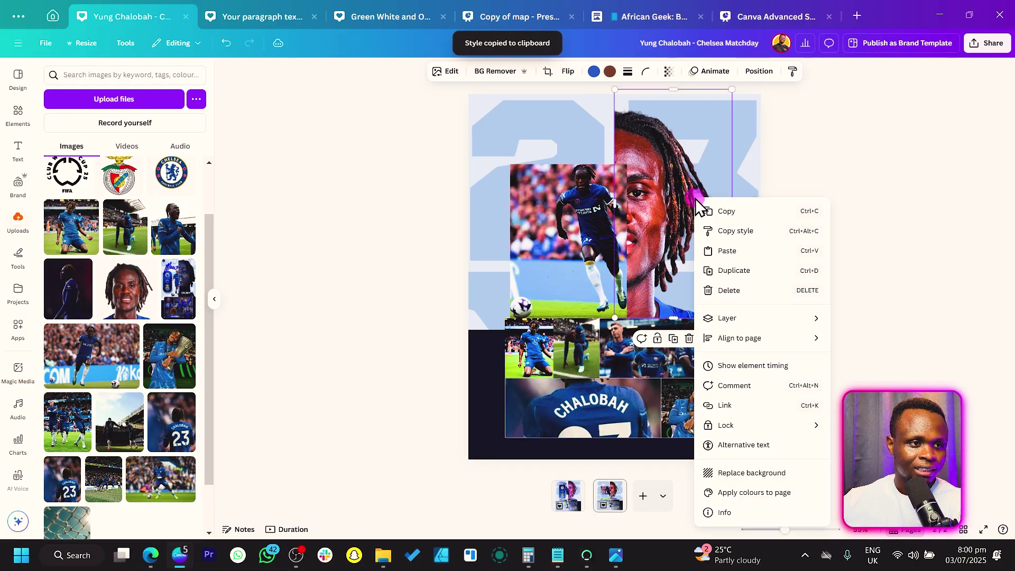
pyautogui.click(721, 229)
pyautogui.click(648, 363)
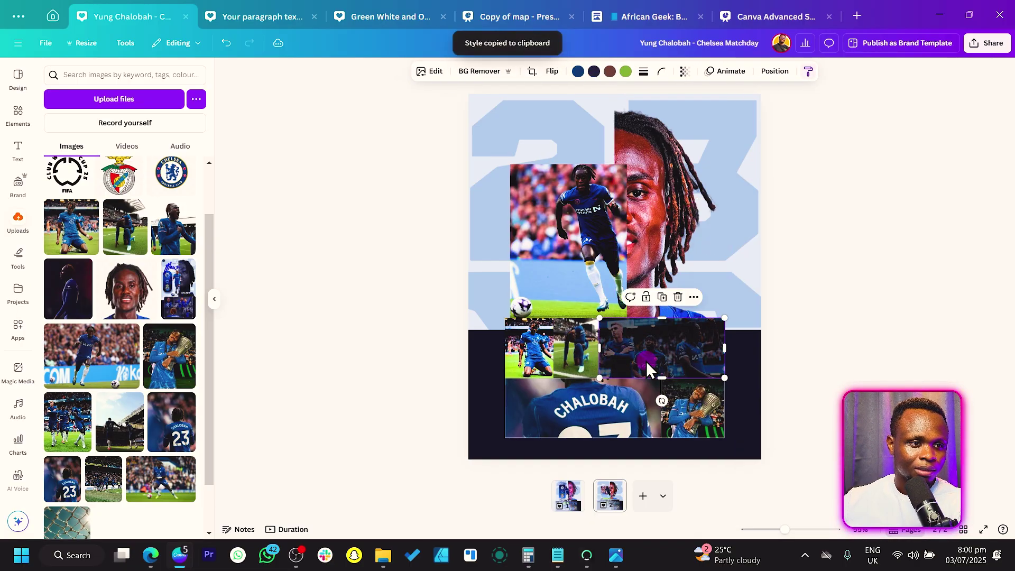
# - Copy the half-face portrait's style onto the shirt-back photo and the trophy photo in the collage's lower row
pyautogui.rightClick(658, 176)
pyautogui.click(698, 206)
pyautogui.click(584, 419)
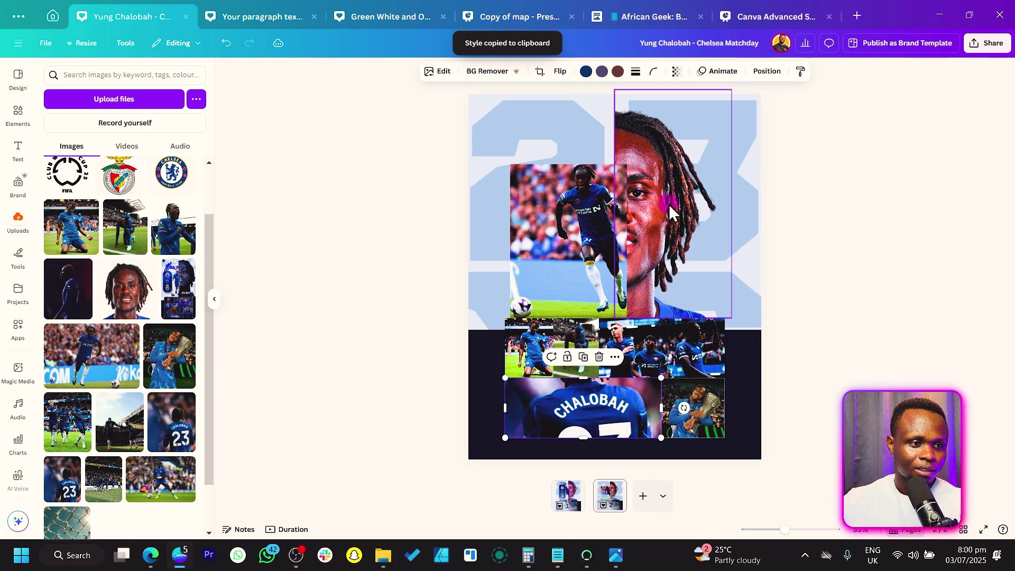
pyautogui.rightClick(673, 200)
pyautogui.click(698, 227)
pyautogui.click(696, 400)
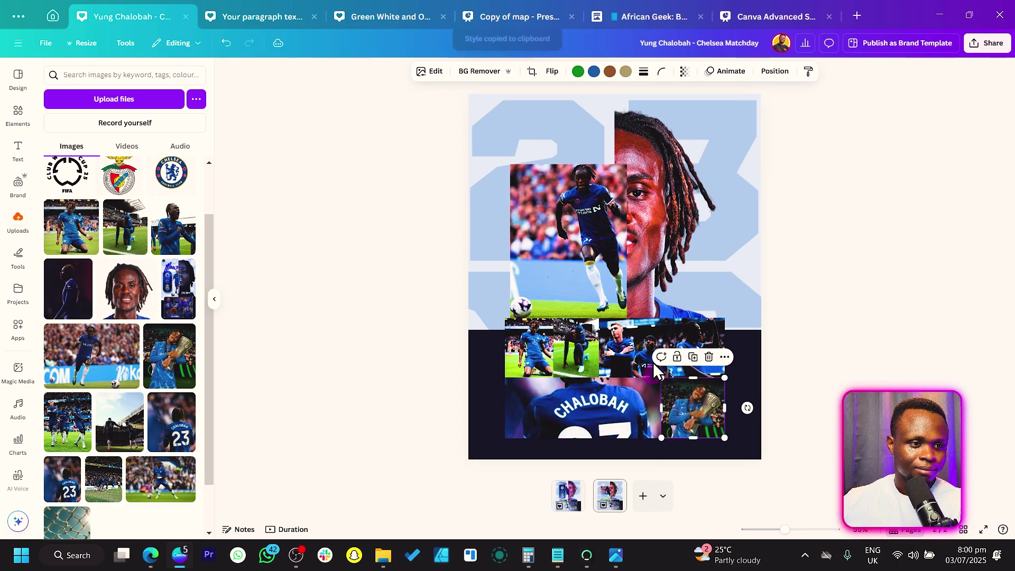
# - Copy the style of the running-player photo above the collage
pyautogui.click(573, 246)
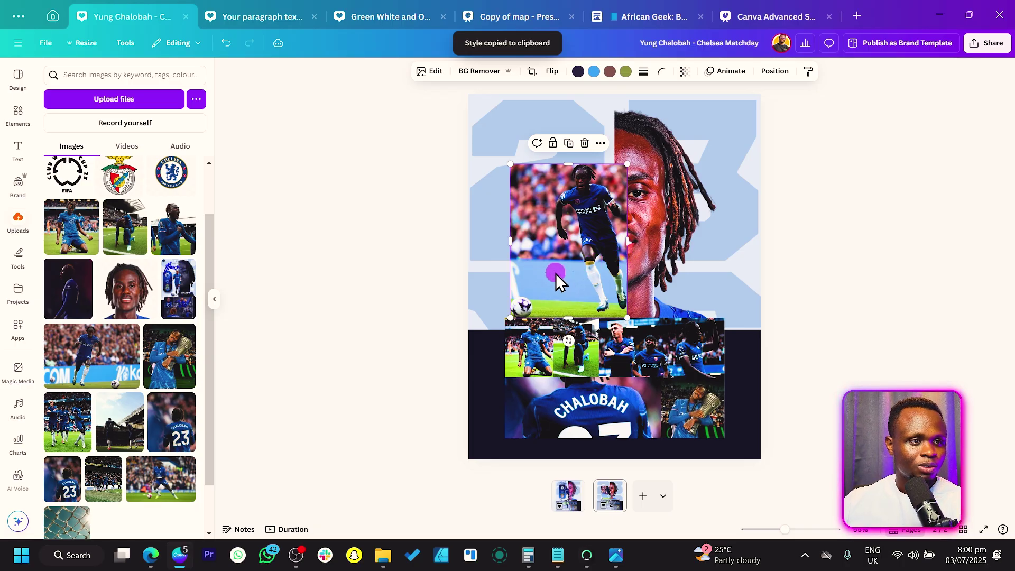
pyautogui.hotkey('ctrl', 'alt', 'c')
pyautogui.click(559, 229)
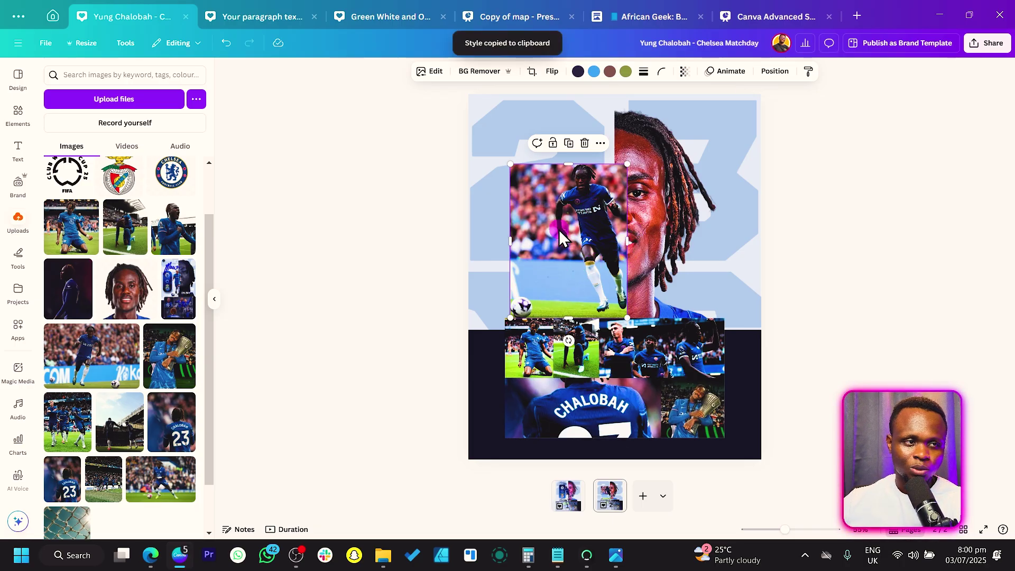
# - Flip the running-player photo horizontally and widen it slightly to line up with the collage's left edge
pyautogui.click(424, 113)
pyautogui.click(560, 180)
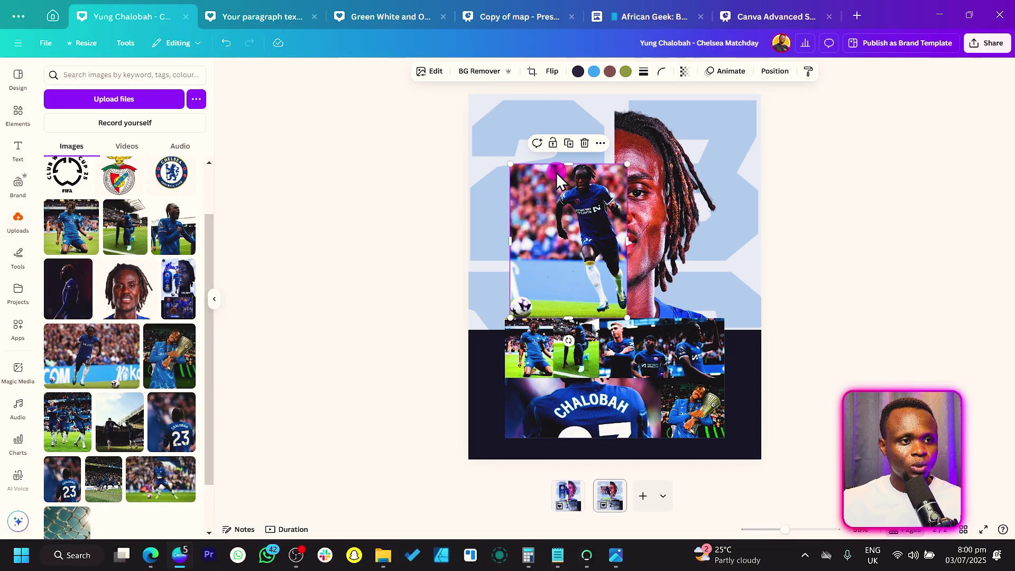
pyautogui.click(552, 71)
pyautogui.click(550, 101)
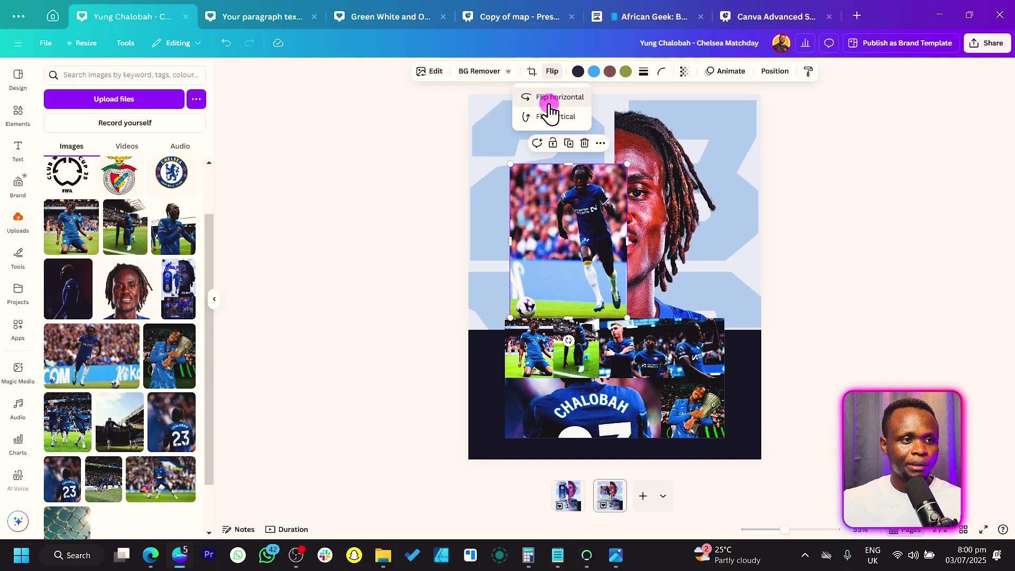
pyautogui.click(513, 240)
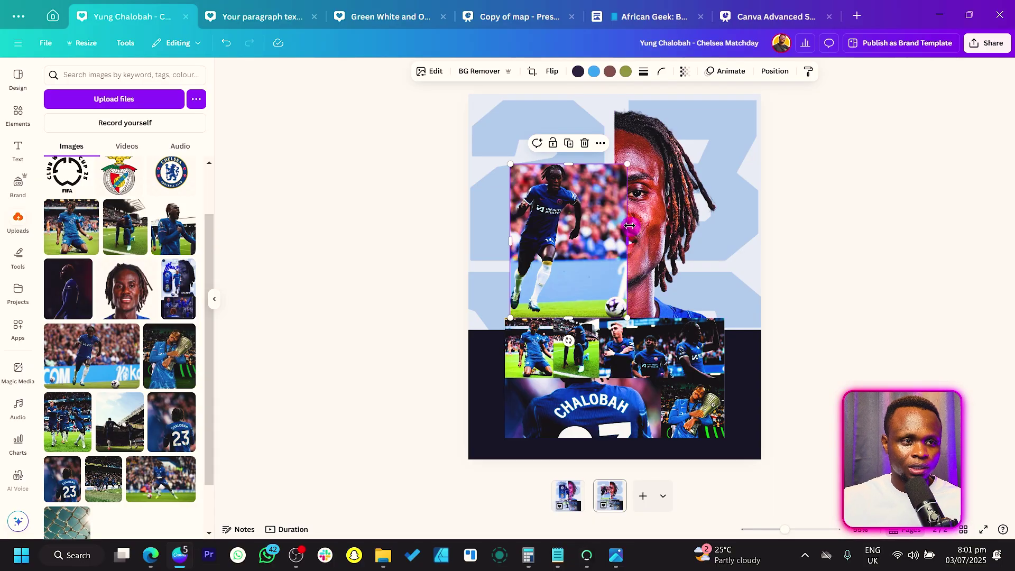
pyautogui.moveTo(628, 228); pyautogui.dragTo(634, 226)
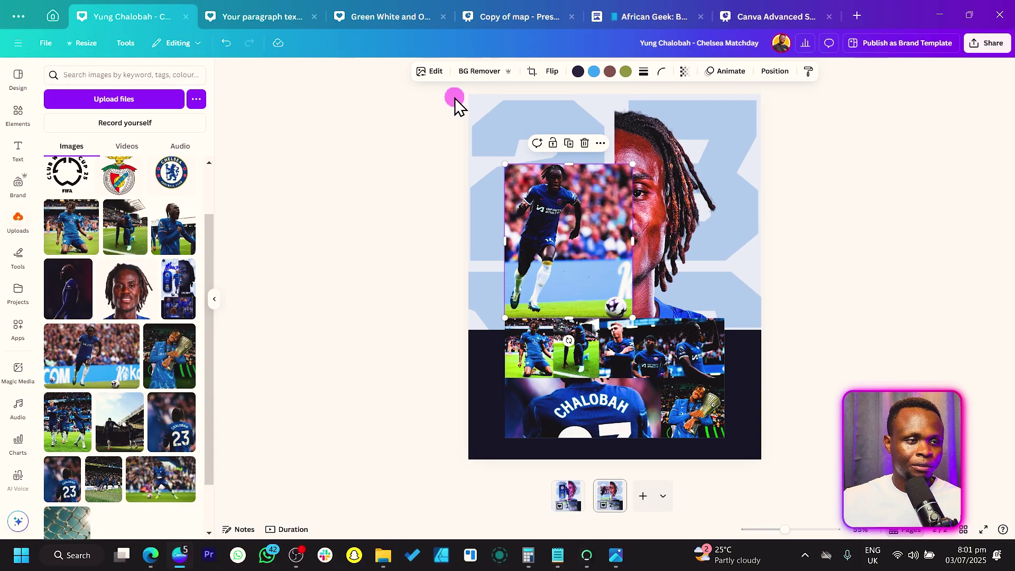
# - Use Magic Grab to separate the running player and the ball from the photo's background
pyautogui.click(429, 76)
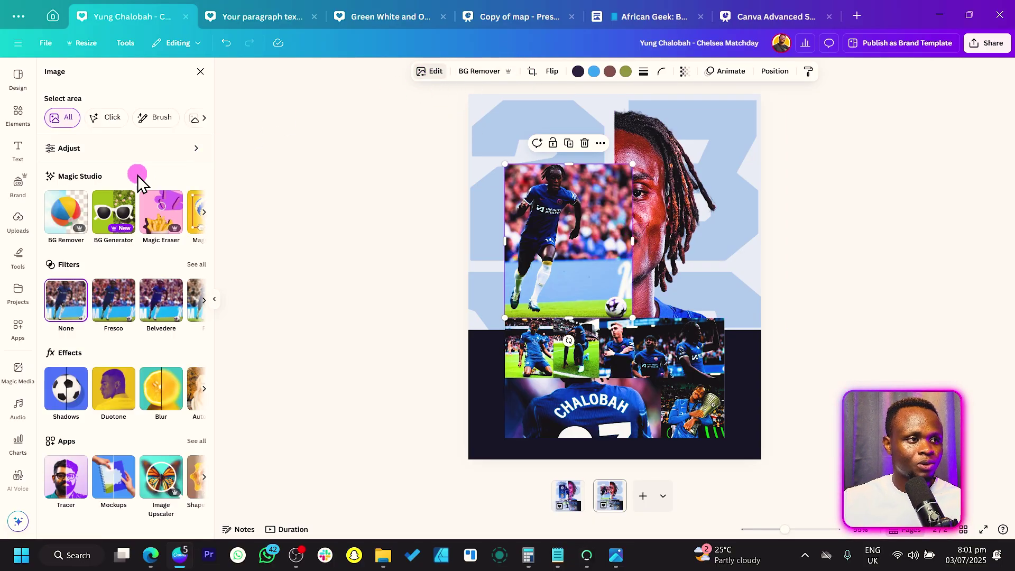
pyautogui.click(198, 214)
pyautogui.click(72, 212)
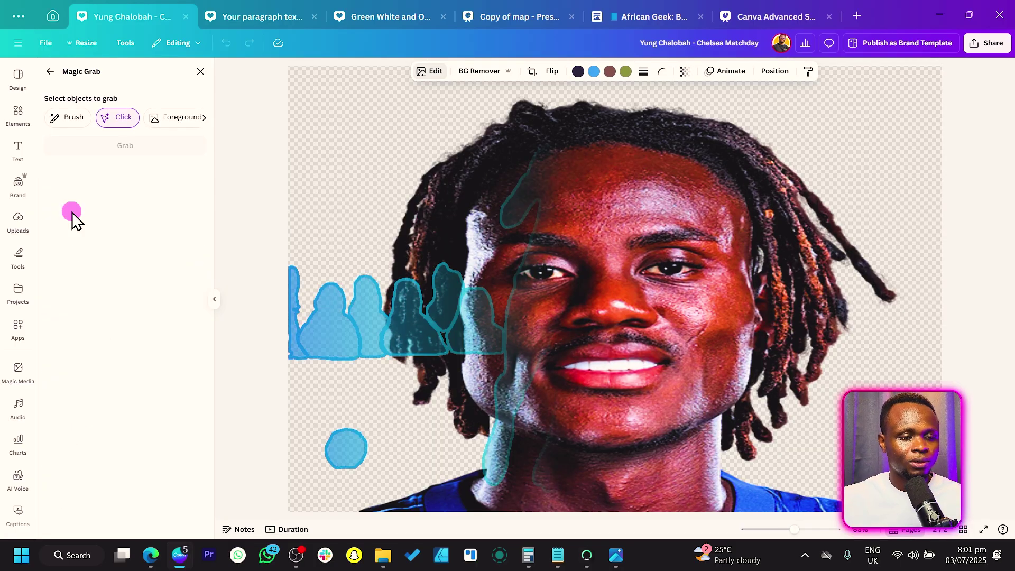
pyautogui.click(582, 212)
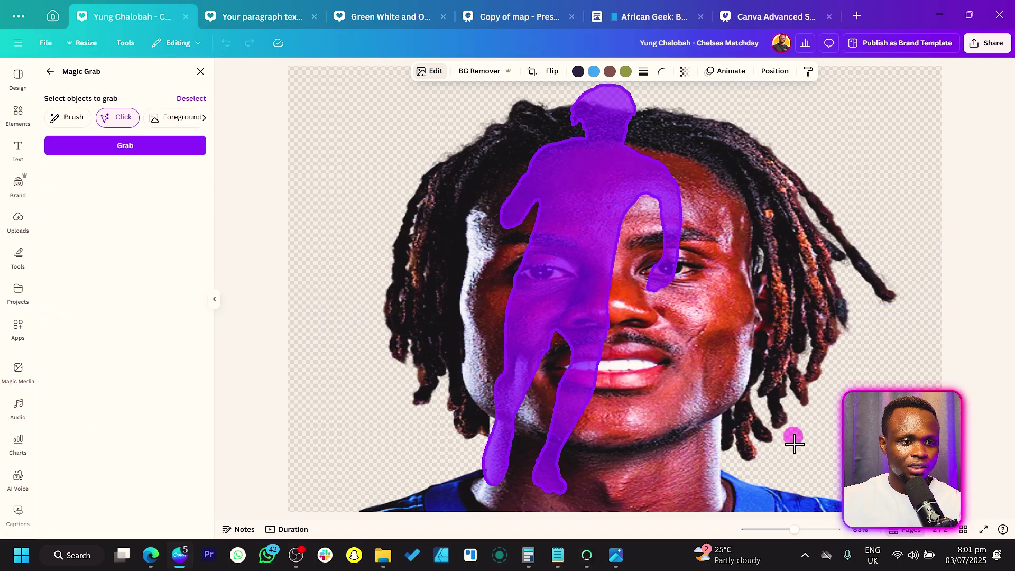
pyautogui.click(770, 476)
pyautogui.click(168, 149)
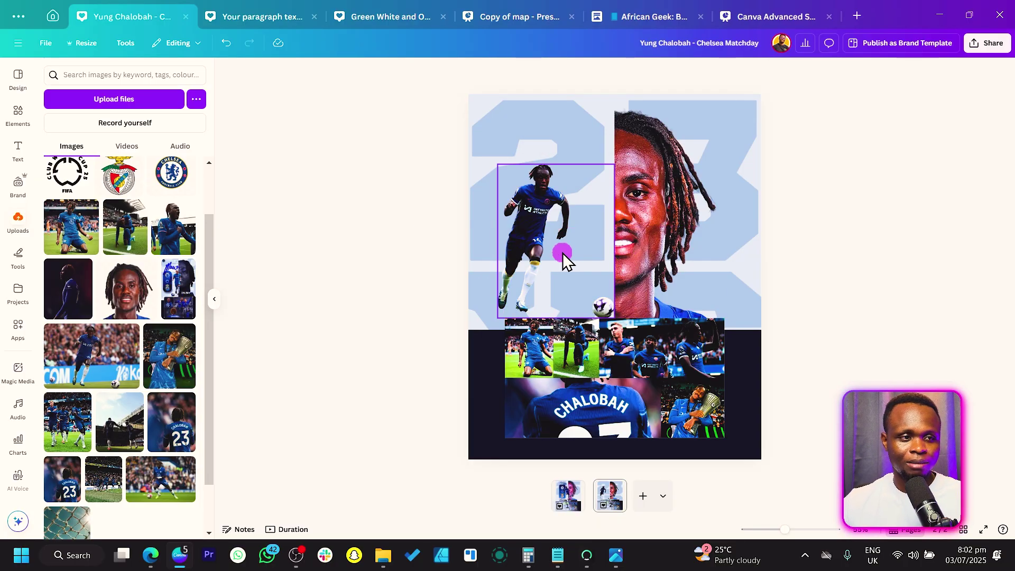
# - Move the running-player cutout slightly down and flip it horizontally so the player overlaps the half-face portrait
pyautogui.moveTo(562, 253)
pyautogui.mouseDown()
pyautogui.moveTo(600, 251)
pyautogui.moveTo(565, 267)
pyautogui.mouseUp()
pyautogui.click(553, 73)
pyautogui.click(559, 98)
pyautogui.click(320, 243)
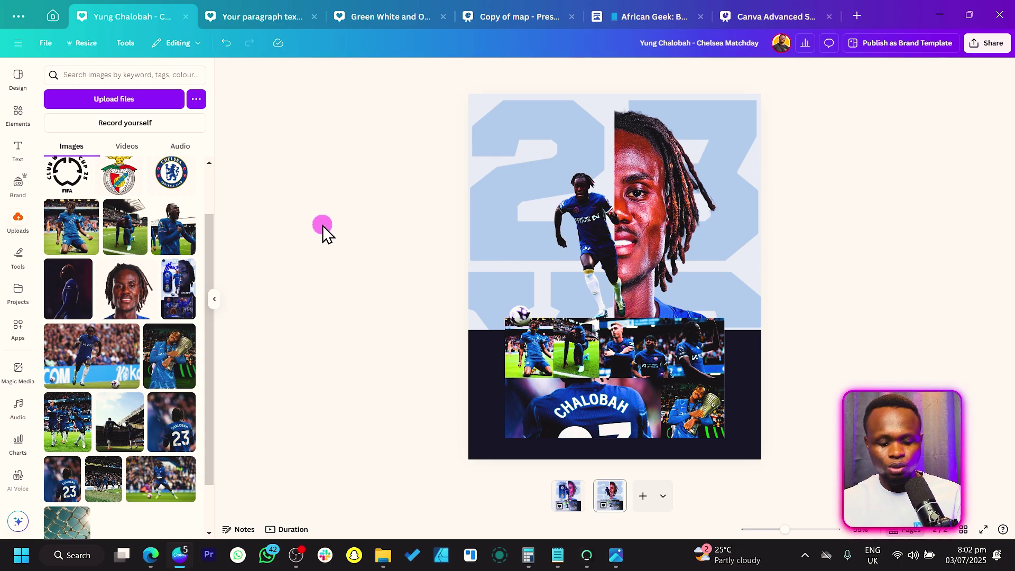
# - Add a tall dark rectangle above the collage beside the half-face portrait and set its corner rounding to 48
pyautogui.hotkey('ctrl', 'v')
pyautogui.moveTo(629, 282); pyautogui.dragTo(553, 302)
pyautogui.click(545, 199)
pyautogui.moveTo(545, 254); pyautogui.dragTo(552, 240)
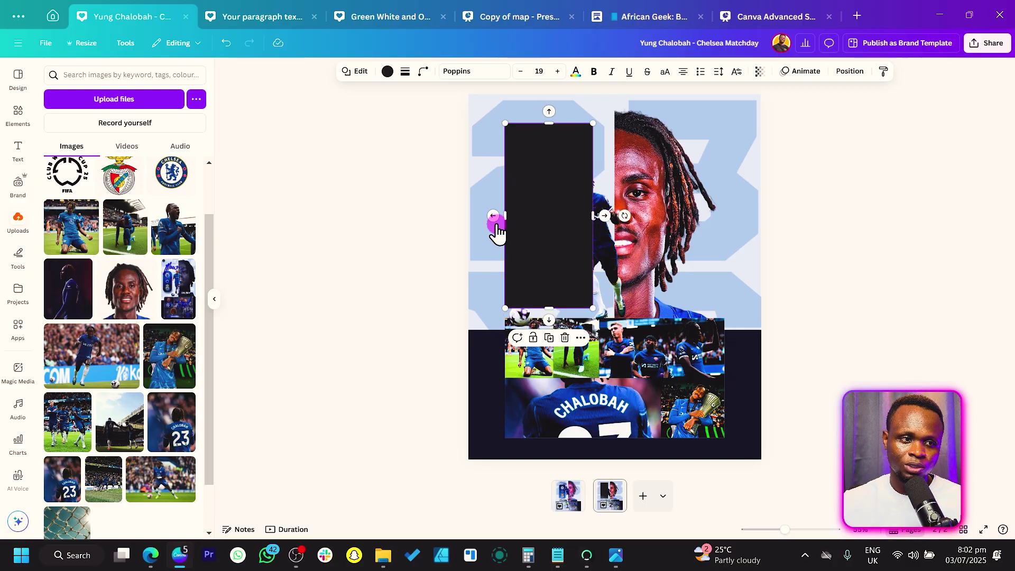
pyautogui.click(424, 73)
pyautogui.click(378, 113)
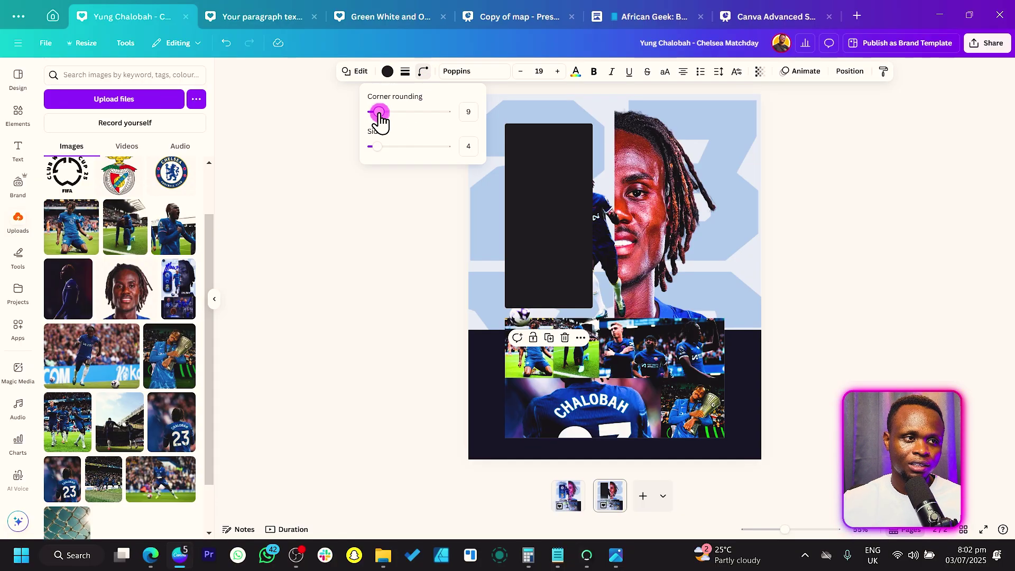
pyautogui.moveTo(409, 120); pyautogui.dragTo(398, 88)
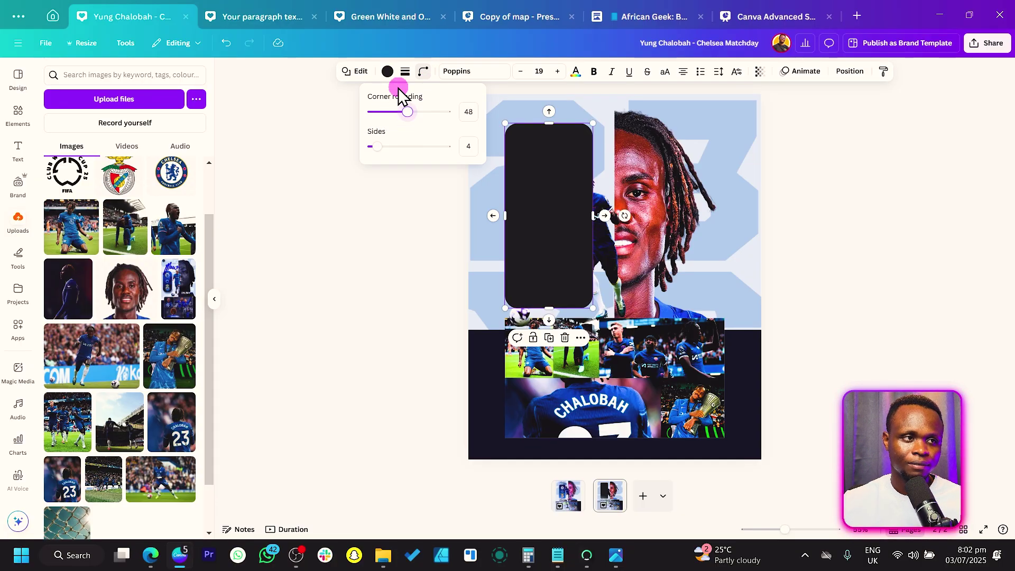
# - Colour the rounded panel with a blue sampled from the portrait's shirt and switch its fill to a gradient
pyautogui.click(387, 73)
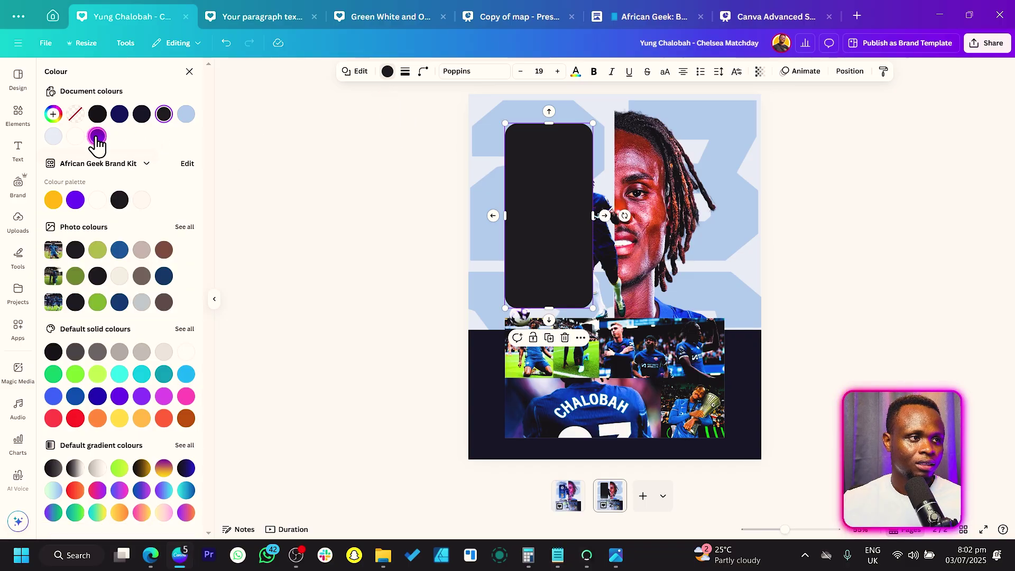
pyautogui.click(42, 116)
pyautogui.click(185, 244)
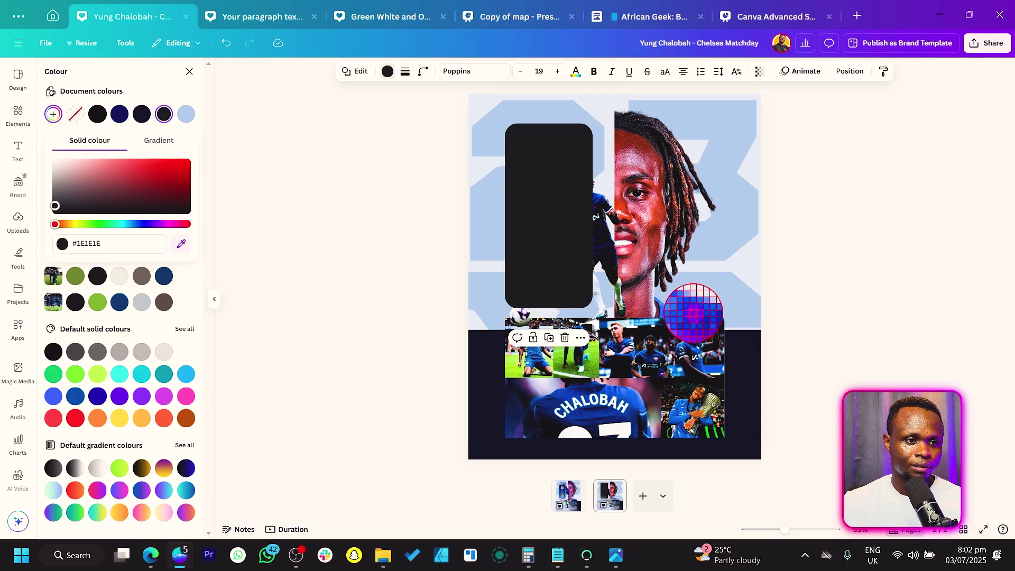
pyautogui.click(693, 311)
pyautogui.click(159, 140)
# - Set the panel gradient's second colour to #000000 by sampling the collage and choose the top-to-bottom linear style
pyautogui.click(86, 185)
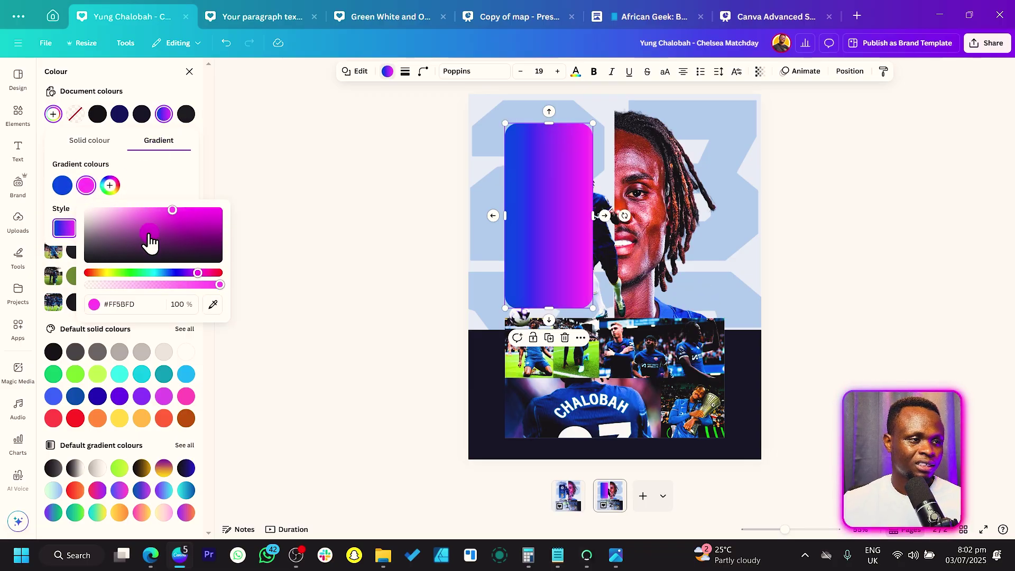
pyautogui.click(213, 305)
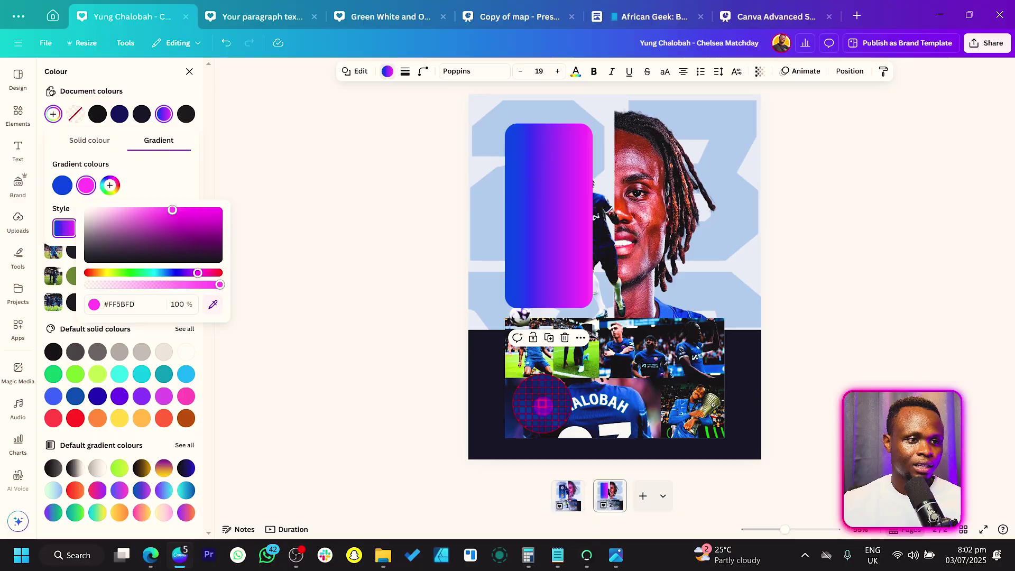
pyautogui.click(627, 363)
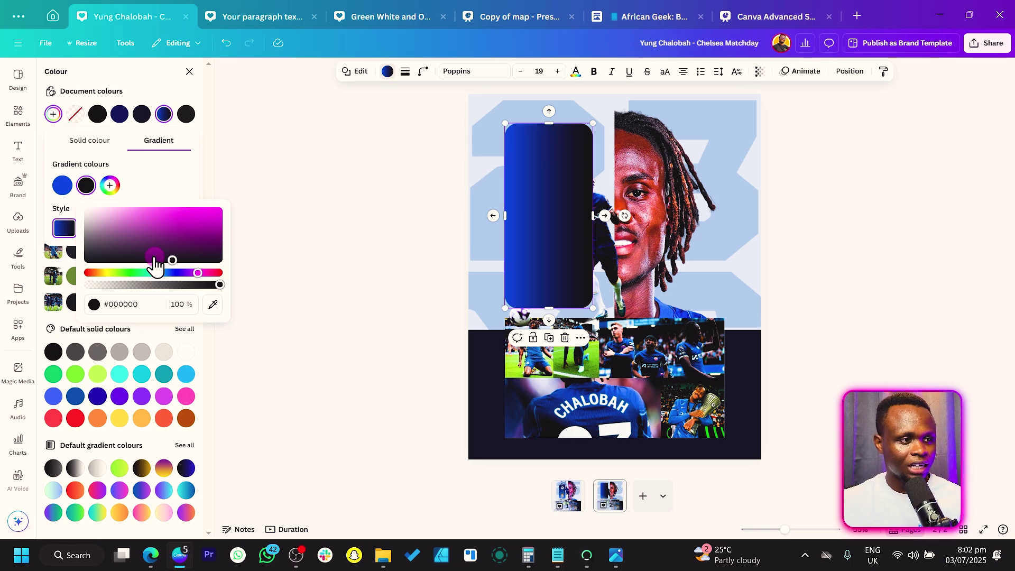
pyautogui.click(164, 191)
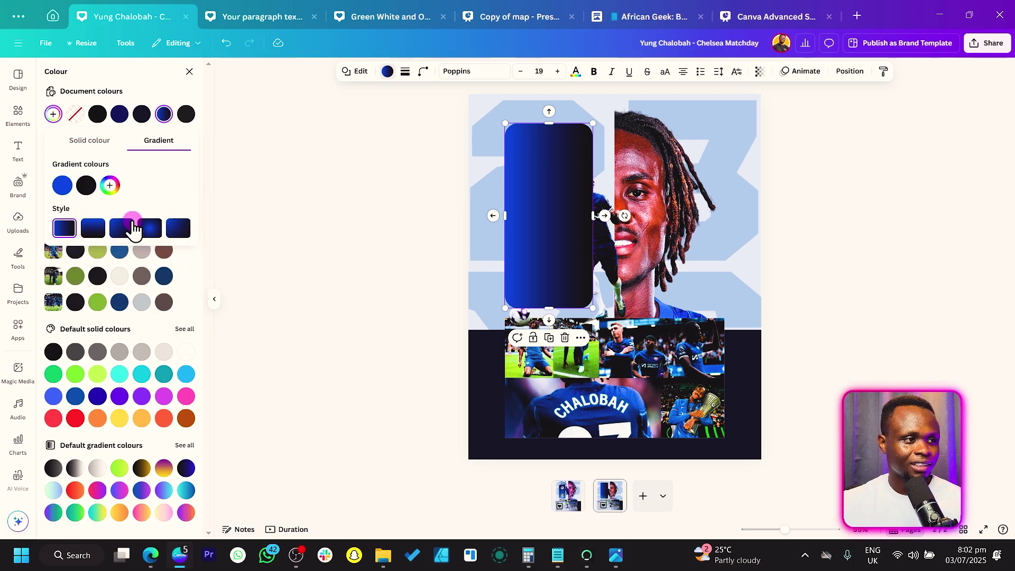
pyautogui.click(96, 231)
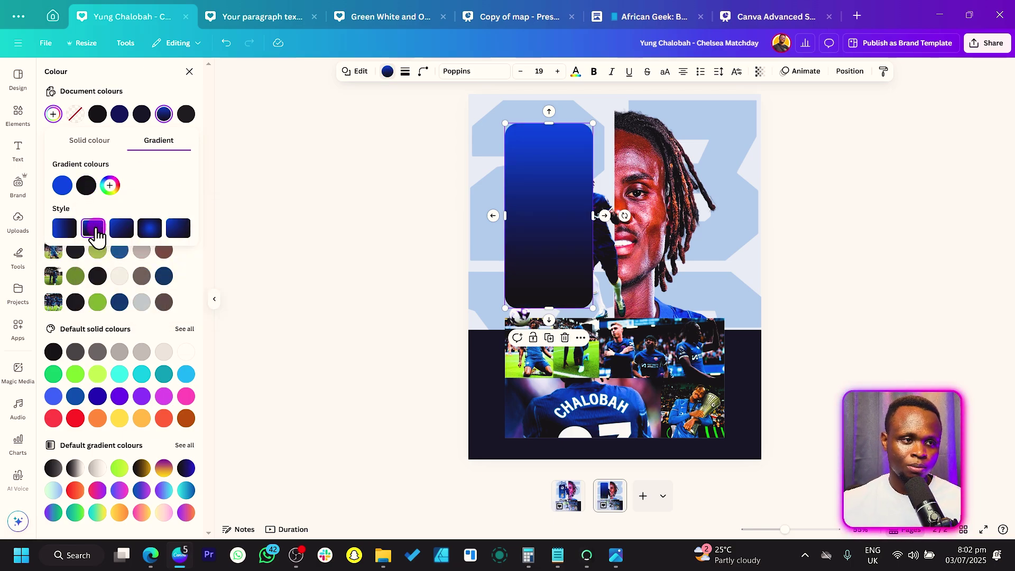
pyautogui.moveTo(62, 185); pyautogui.dragTo(157, 200)
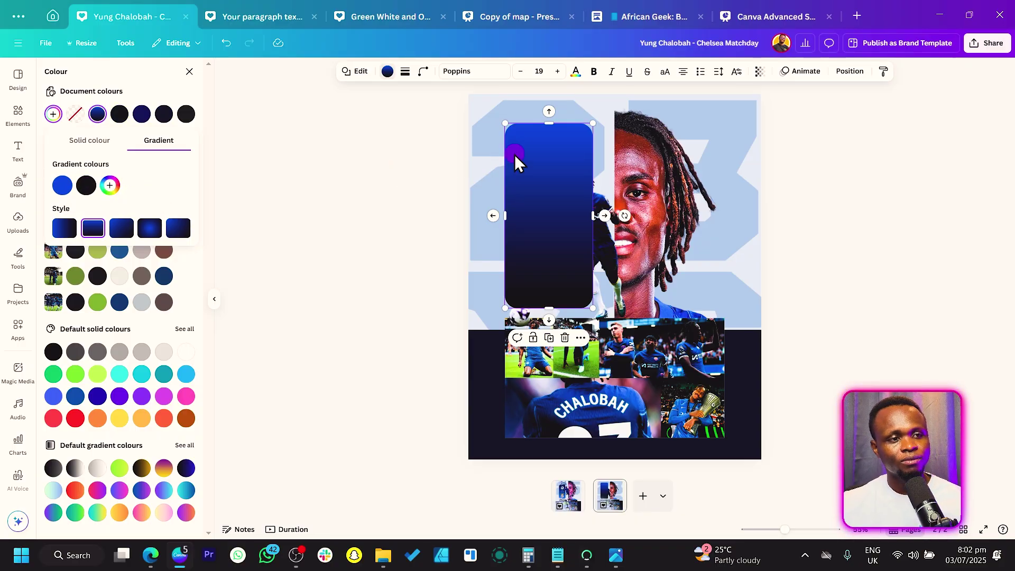
# - Reorder the layers to place the gradient panel behind the running-player cutout
pyautogui.rightClick(528, 192)
pyautogui.moveTo(601, 319)
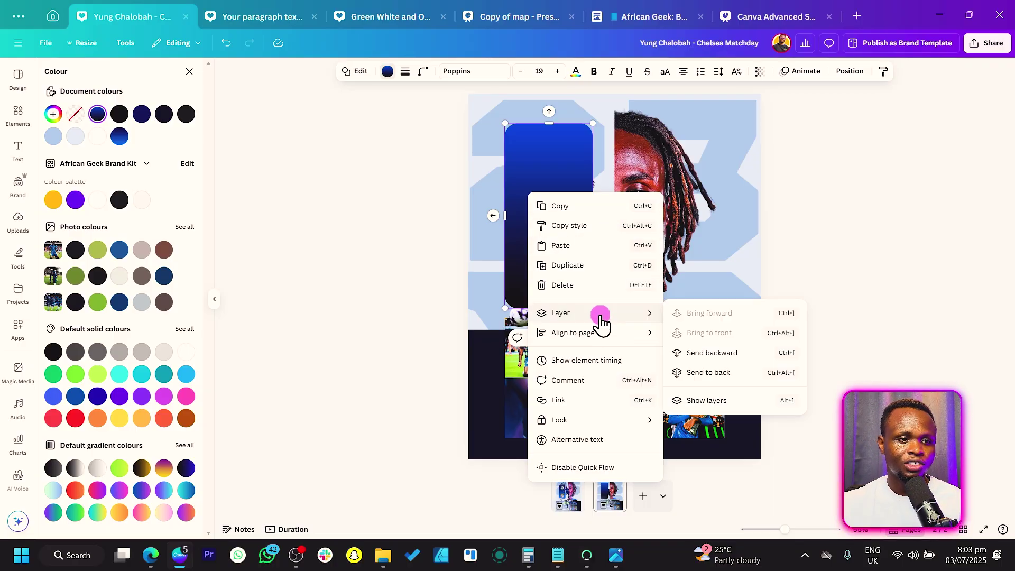
pyautogui.click(710, 401)
pyautogui.moveTo(156, 170); pyautogui.dragTo(154, 204)
pyautogui.click(370, 190)
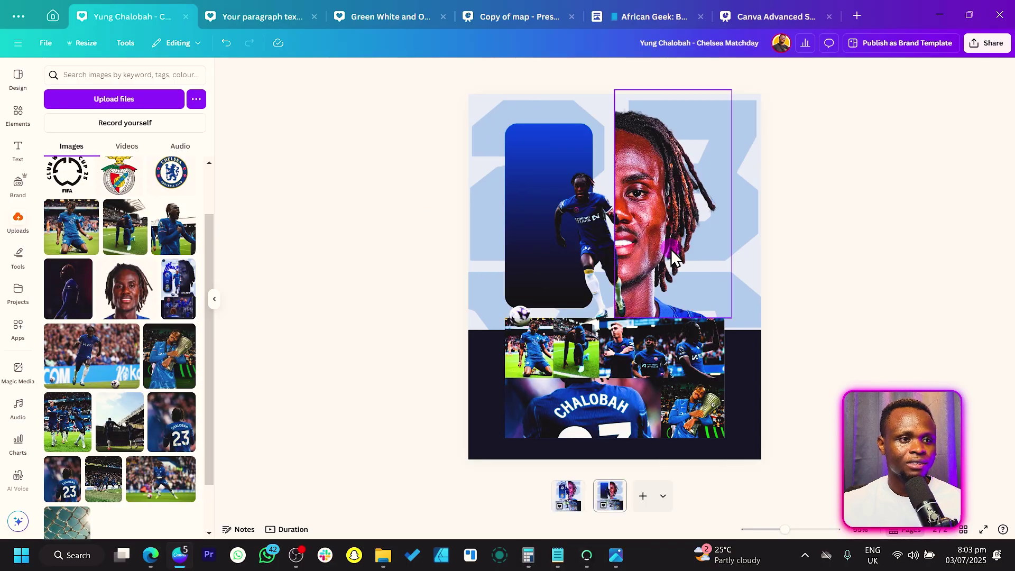
# - Nudge the running-player cutout slightly to the right over the gradient panel and half-face portrait
pyautogui.click(597, 222)
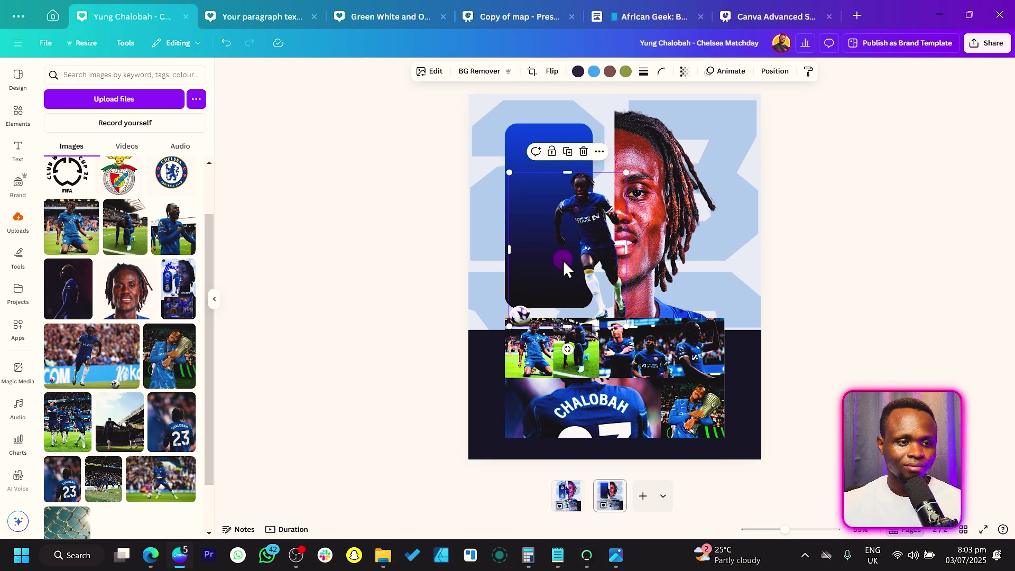
pyautogui.moveTo(582, 228); pyautogui.dragTo(586, 228)
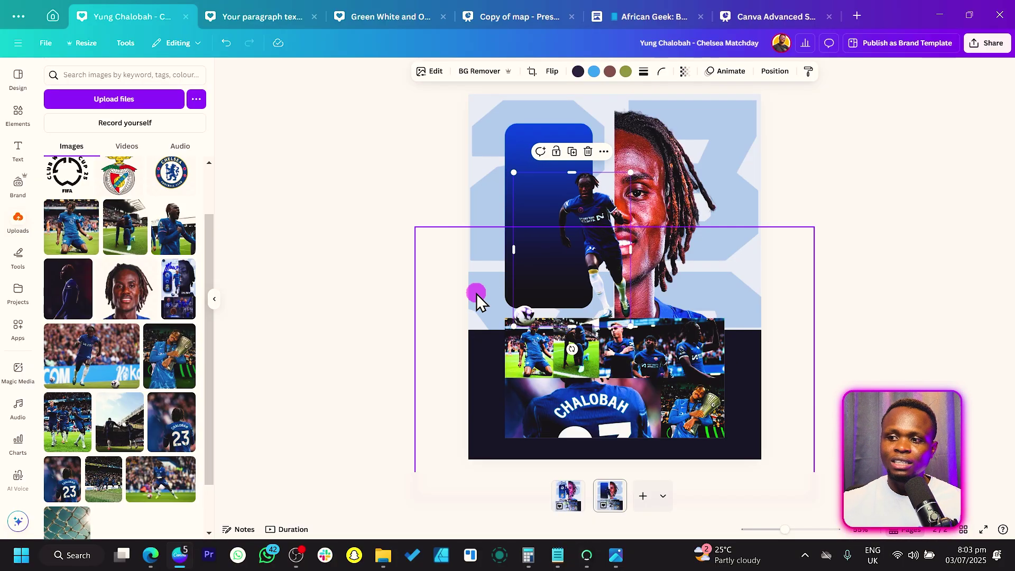
pyautogui.click(376, 244)
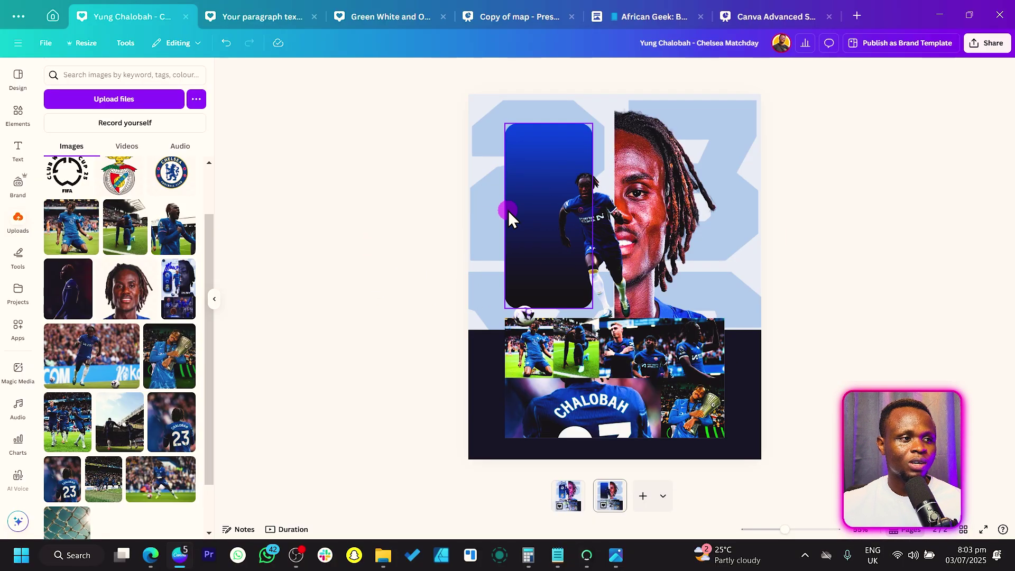
# - Add the uploaded Chelsea and Benfica crests and place them on the gradient panel, Benfica above Chelsea
pyautogui.scroll(2, 158, 288)
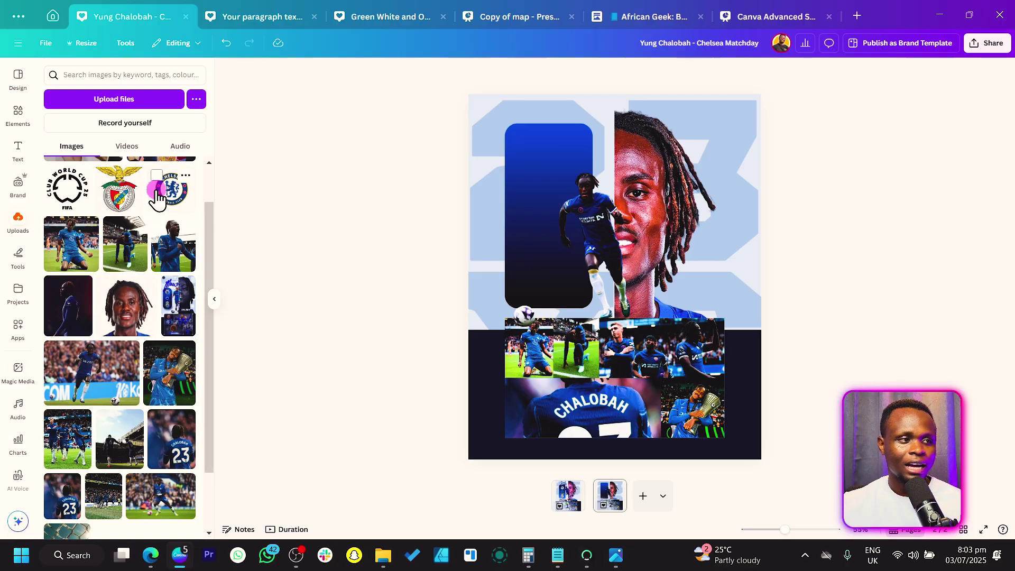
pyautogui.click(170, 239)
pyautogui.click(130, 249)
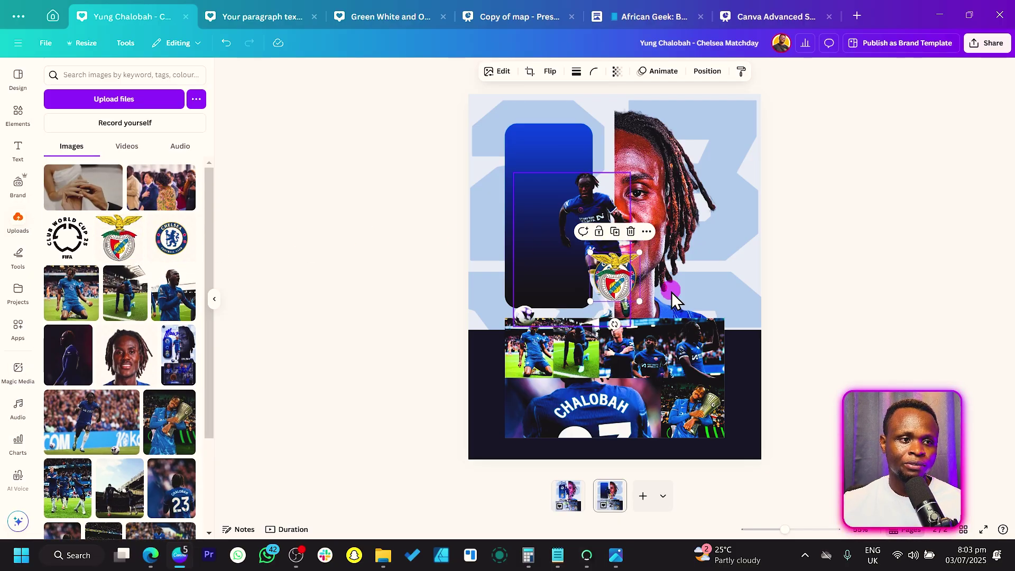
pyautogui.moveTo(615, 275); pyautogui.dragTo(549, 227)
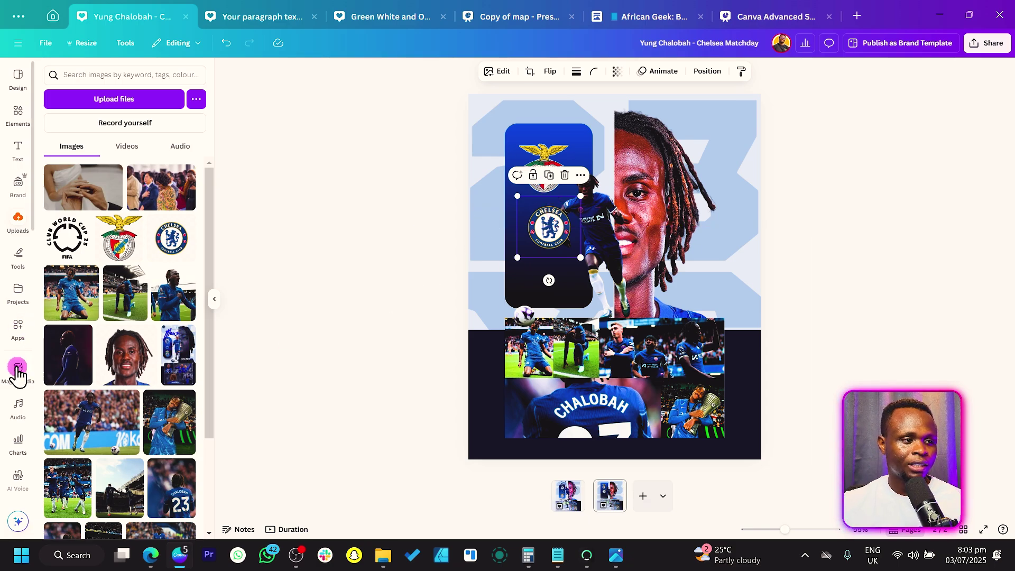
# - Search the Canva apps for "BRAND" and open the Brandfetch Logo app
pyautogui.scroll(-5, 16, 374)
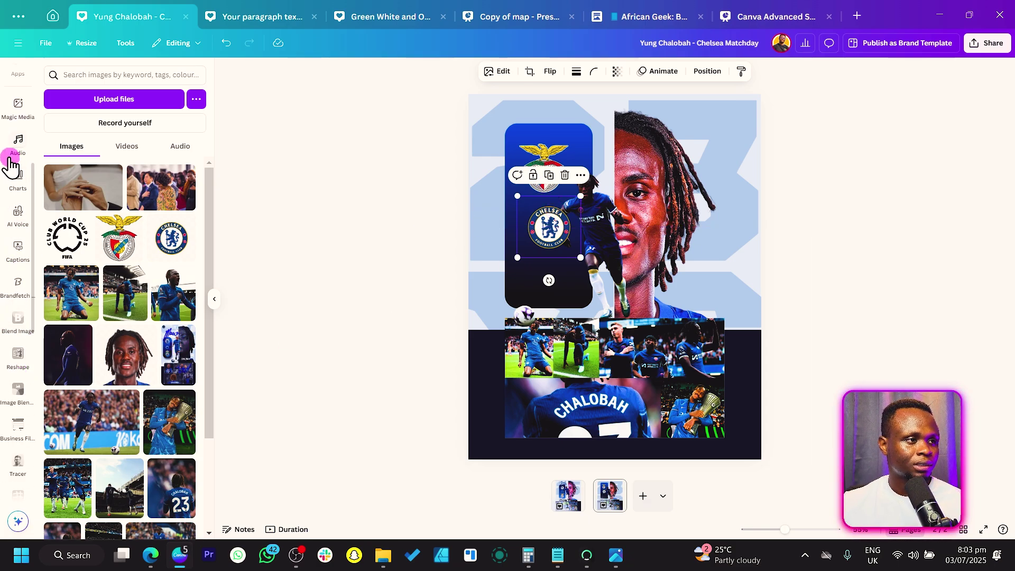
pyautogui.scroll(2, 11, 163)
pyautogui.click(18, 129)
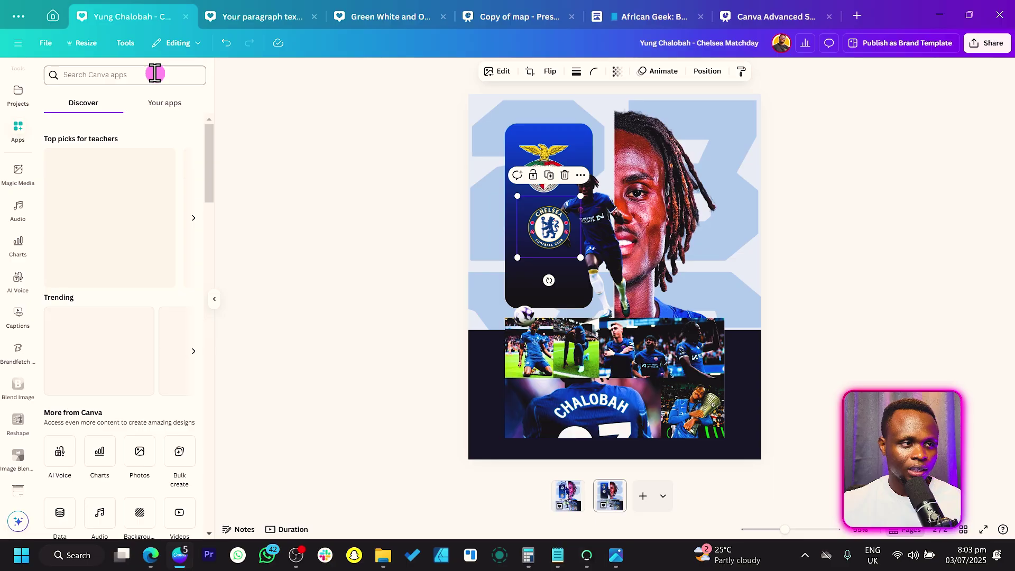
pyautogui.click(155, 73)
pyautogui.write('BRA')
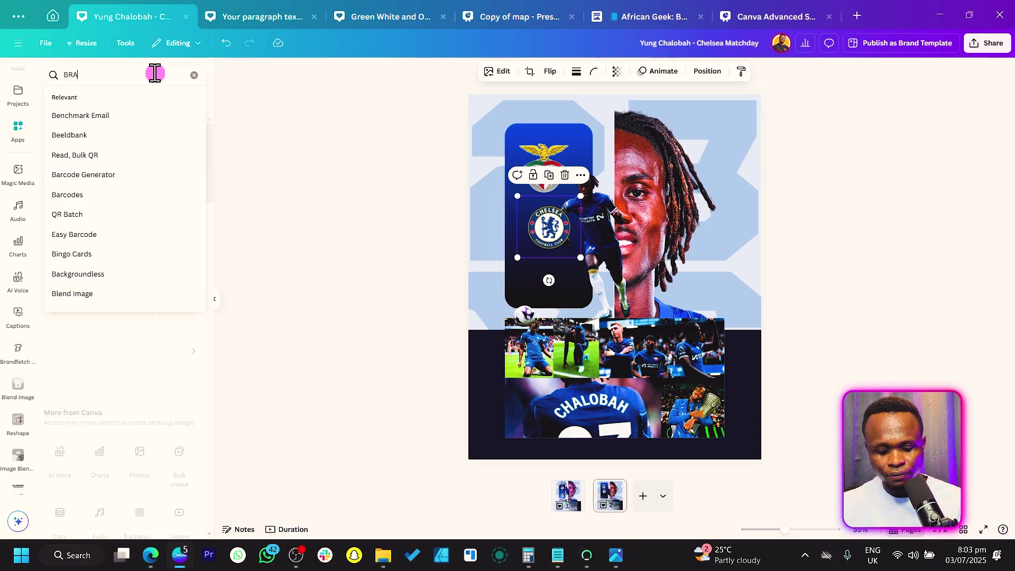
pyautogui.write('ND')
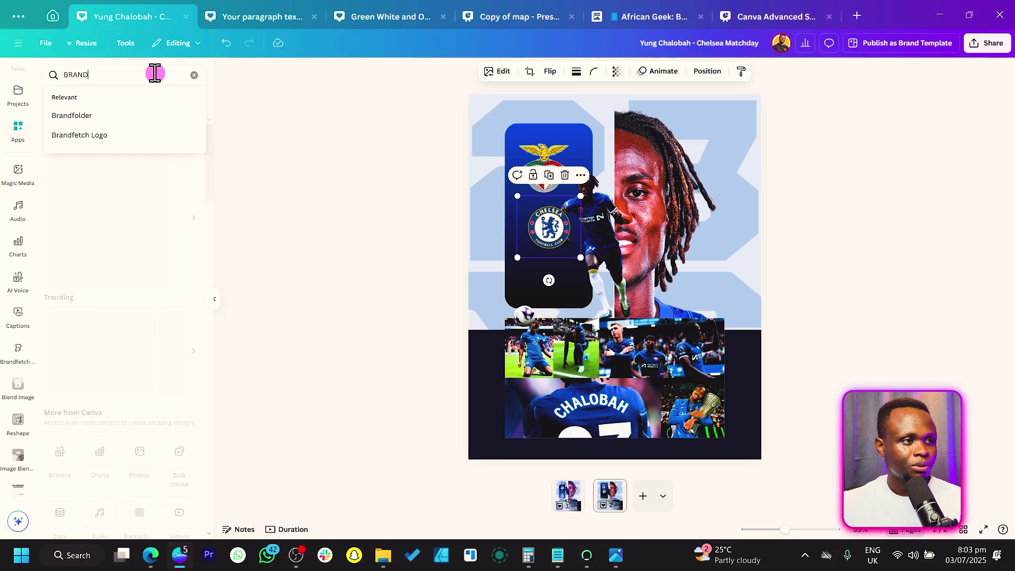
pyautogui.click(101, 134)
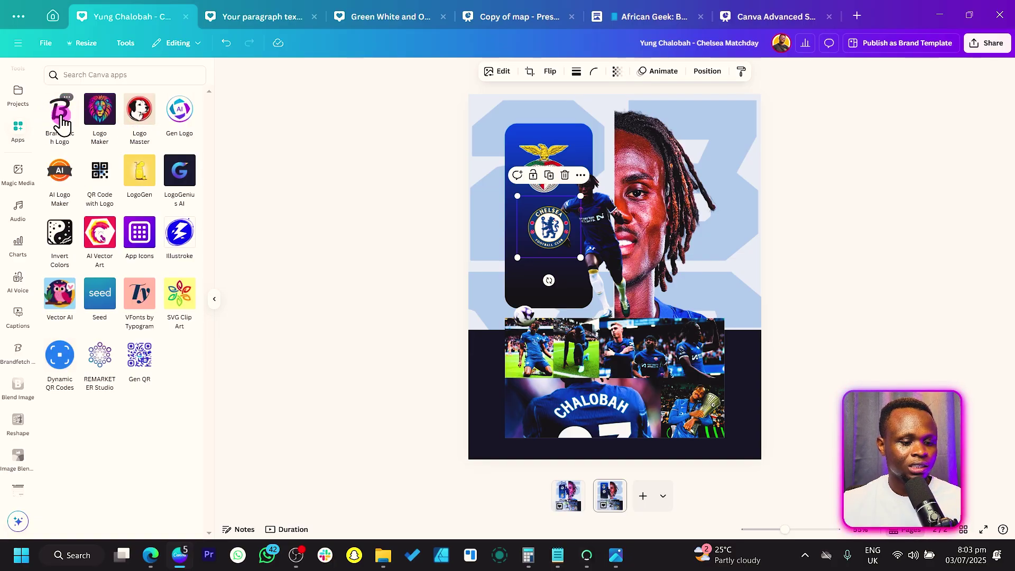
pyautogui.click(65, 136)
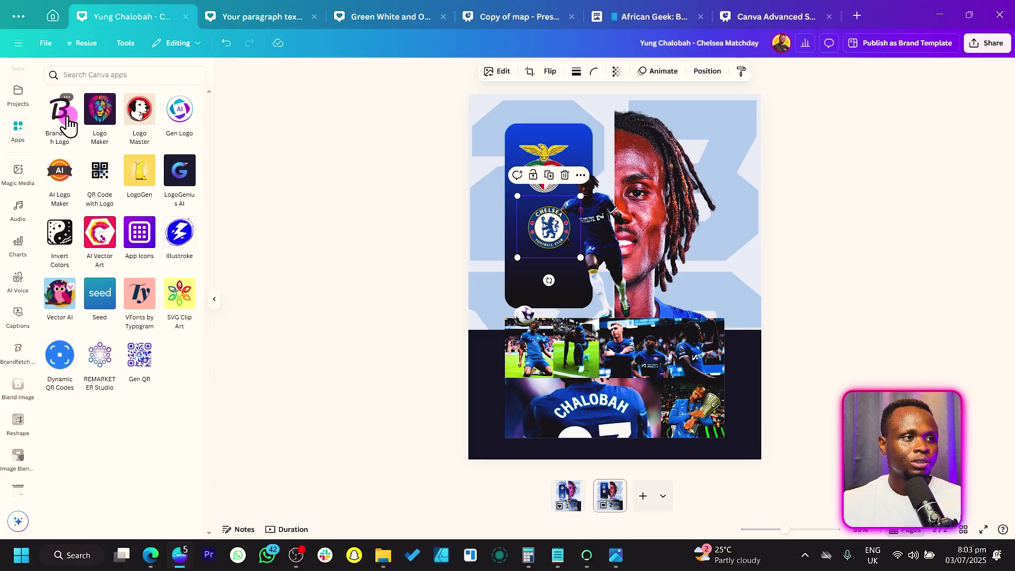
pyautogui.click(152, 217)
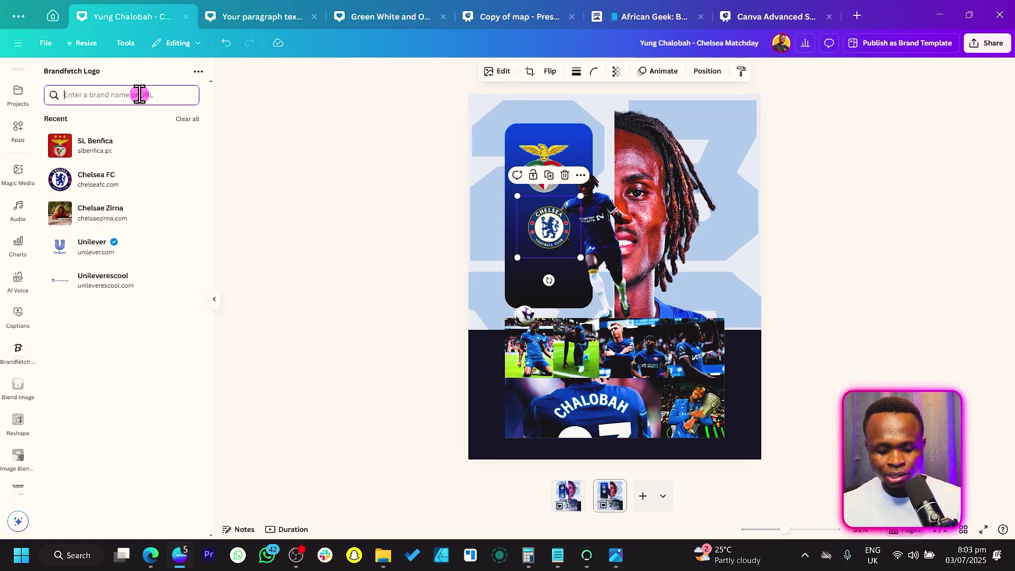
# - Search the Brandfetch logos for "CHELSEA FC" and open the Chelsea FC brand from chelseafc.com
pyautogui.write('CHELSEA')
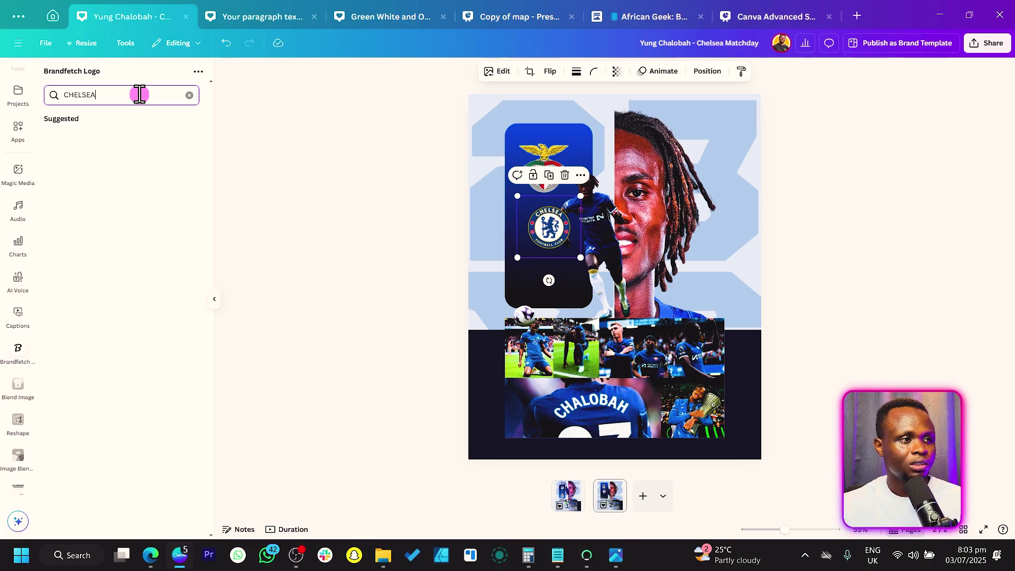
pyautogui.write(' FC')
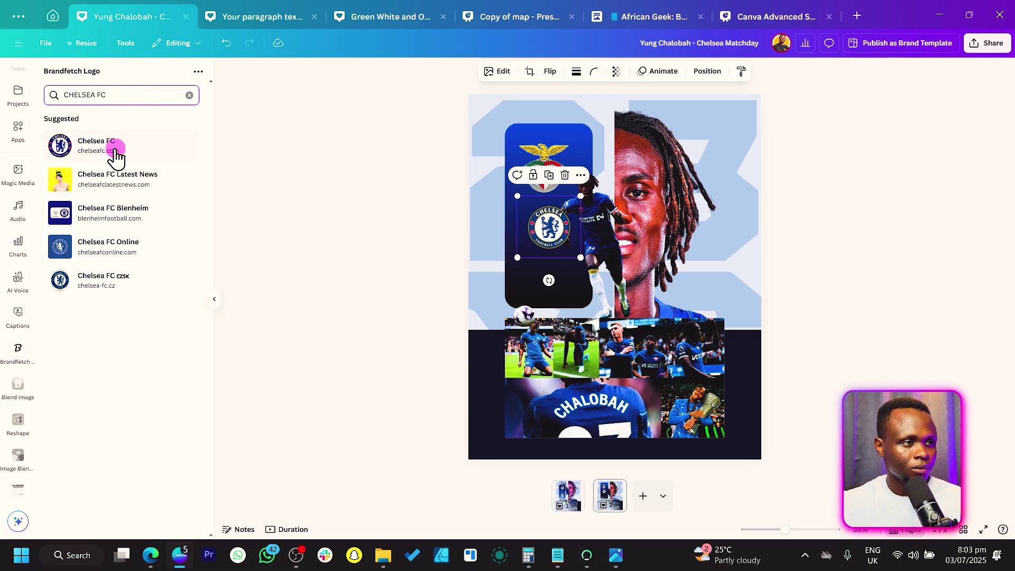
pyautogui.click(116, 151)
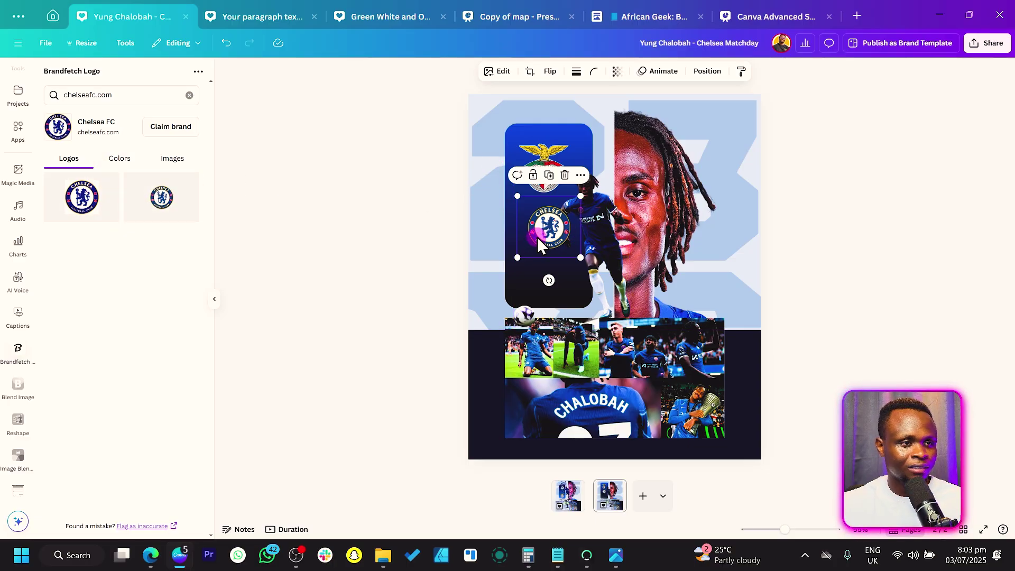
# - Swap the crests so Chelsea sits above Benfica, and place the uploaded Club World Cup 25 logo between them
pyautogui.moveTo(538, 244); pyautogui.dragTo(542, 267)
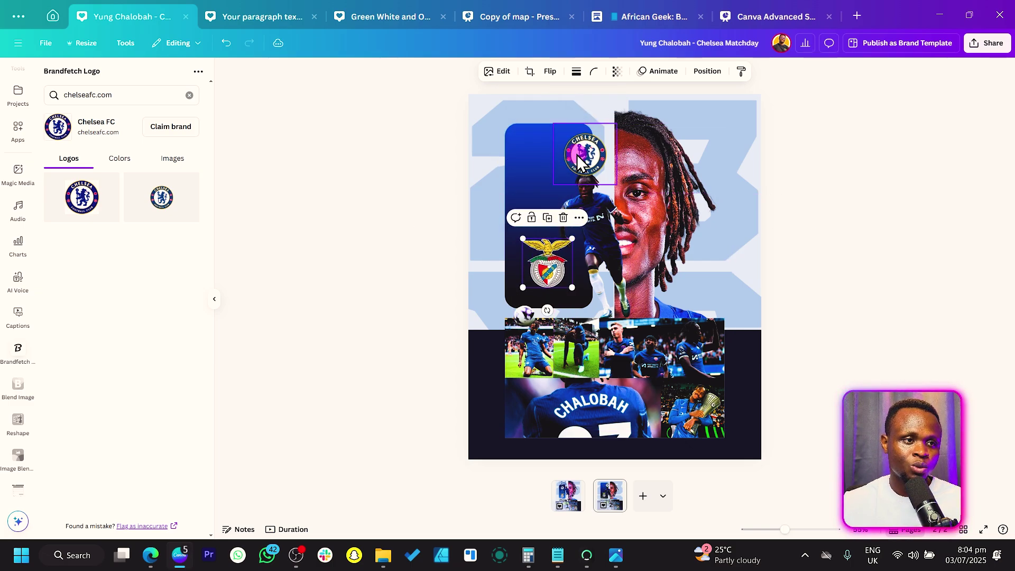
pyautogui.moveTo(579, 161); pyautogui.dragTo(539, 161)
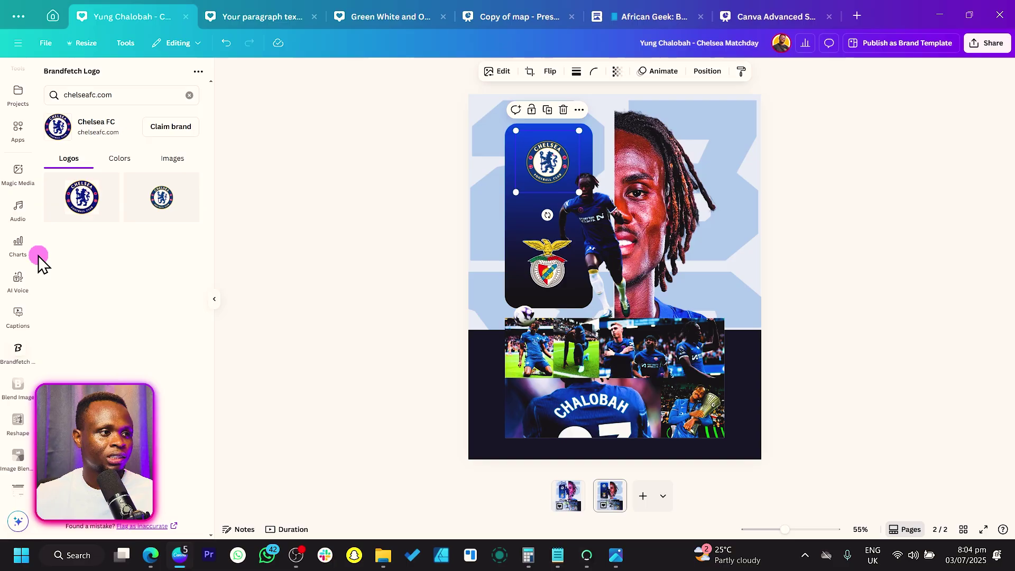
pyautogui.scroll(4, 27, 276)
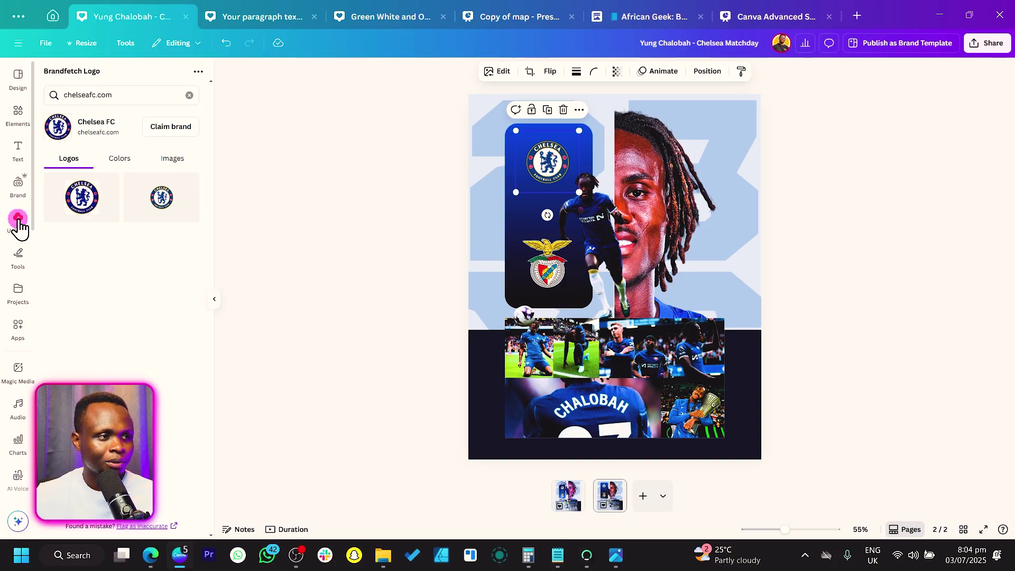
pyautogui.click(18, 220)
pyautogui.click(67, 238)
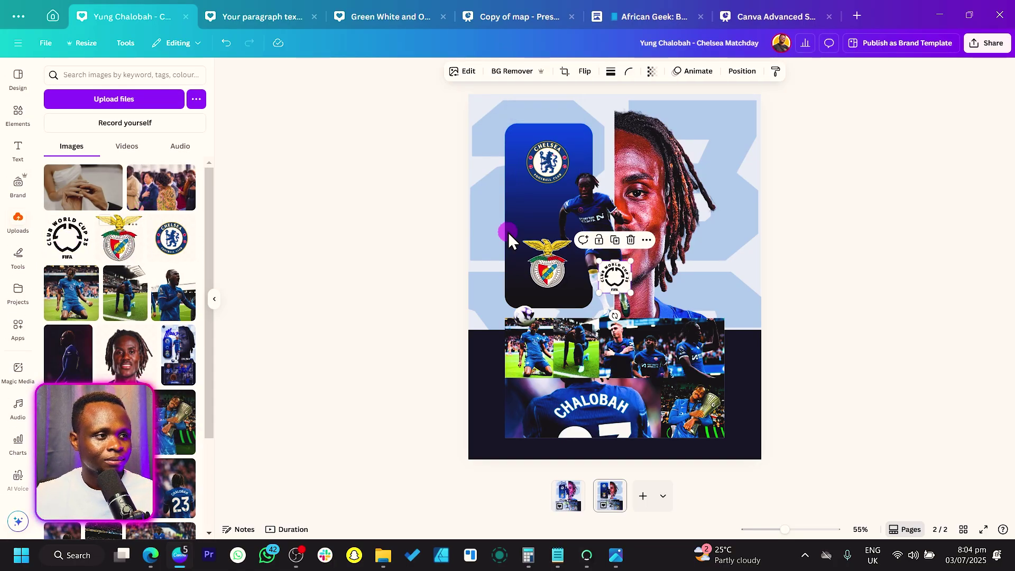
pyautogui.moveTo(622, 276); pyautogui.dragTo(553, 211)
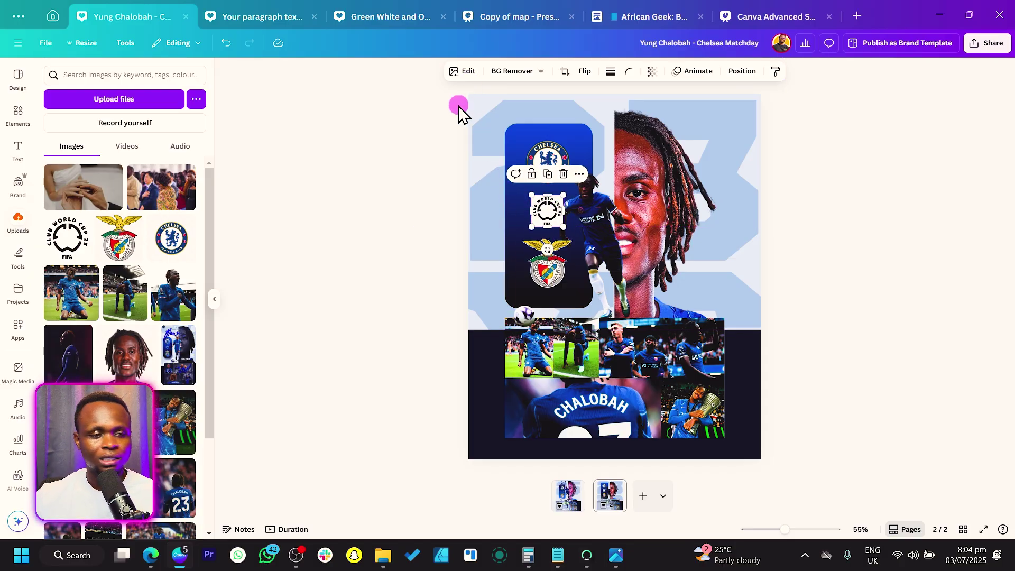
# - Remove the background of the Club World Cup 25 logo and invert its colours
pyautogui.click(515, 71)
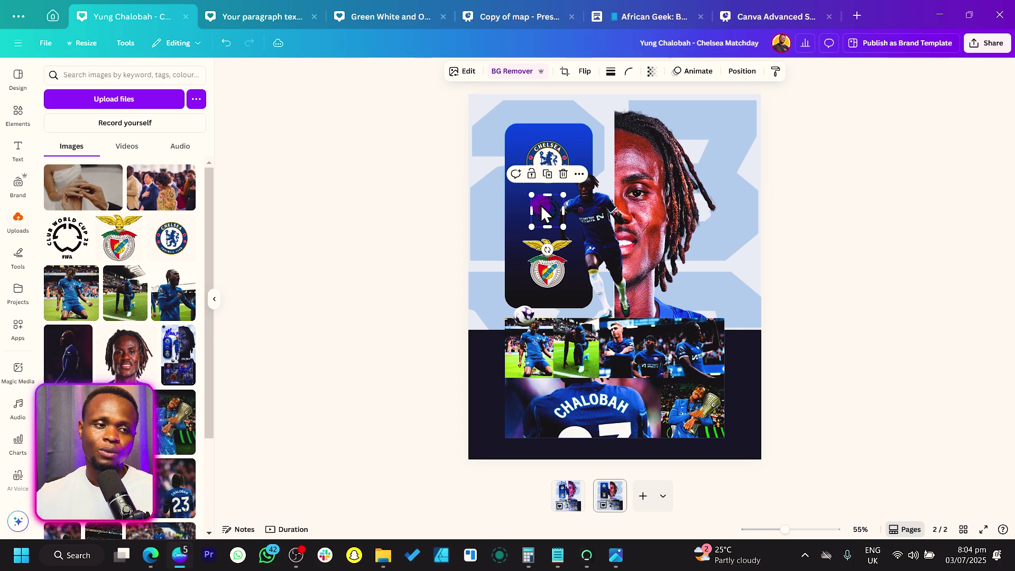
pyautogui.click(466, 74)
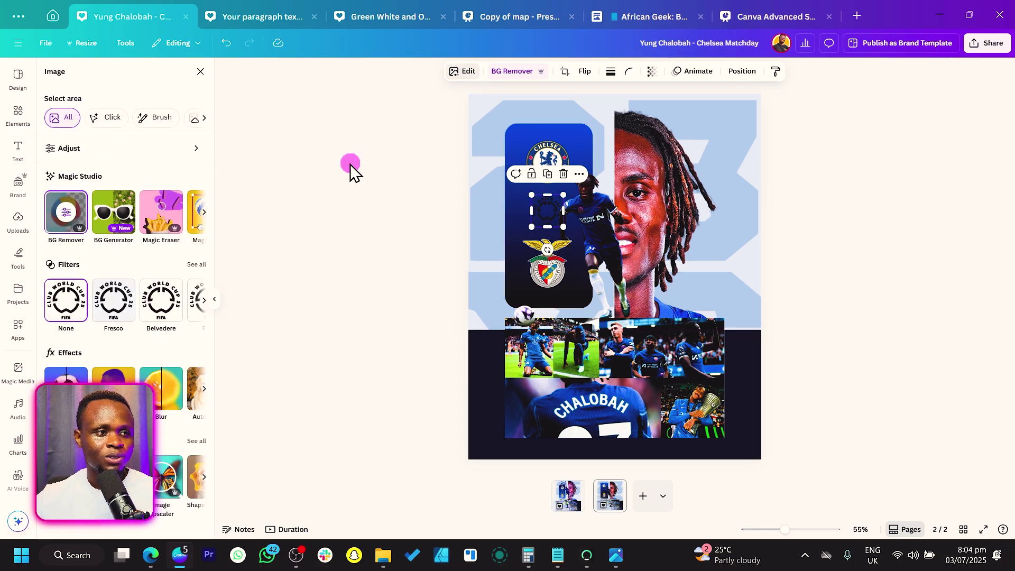
pyautogui.click(123, 158)
pyautogui.scroll(-4, 131, 263)
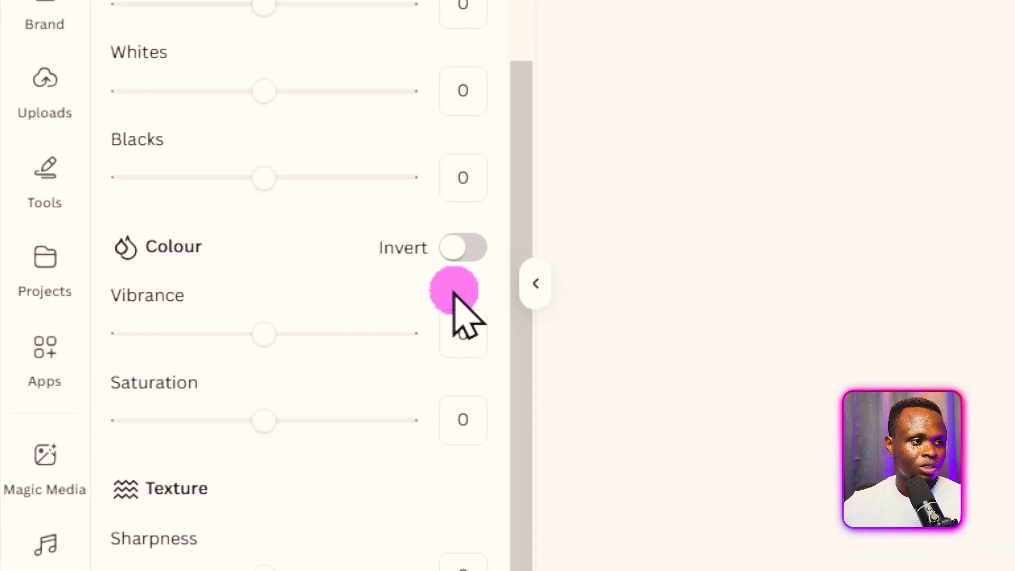
pyautogui.click(186, 284)
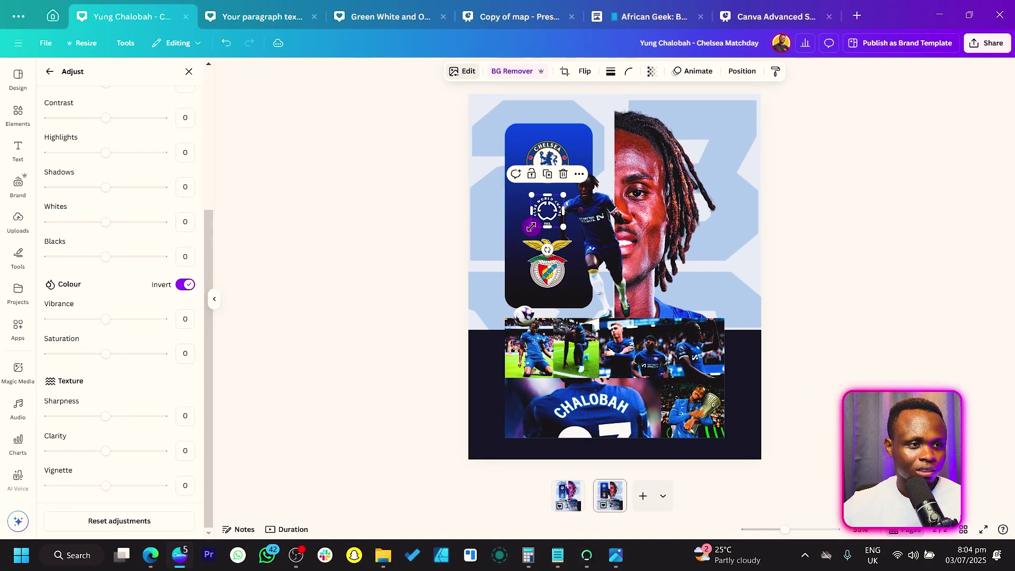
# - Enlarge the Club World Cup 25 logo slightly between the two crests
pyautogui.moveTo(531, 227); pyautogui.dragTo(525, 229)
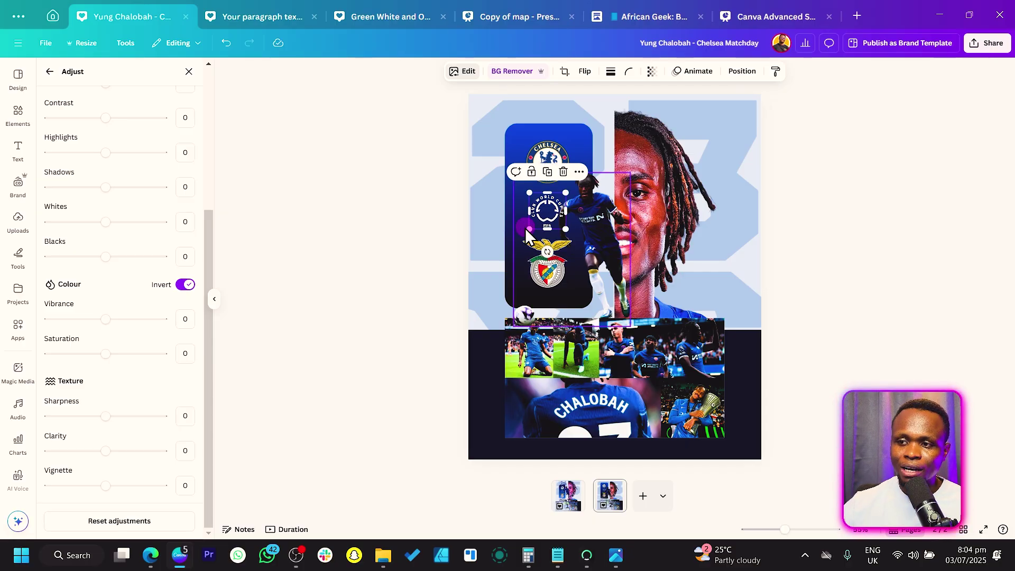
pyautogui.moveTo(530, 229); pyautogui.dragTo(528, 227)
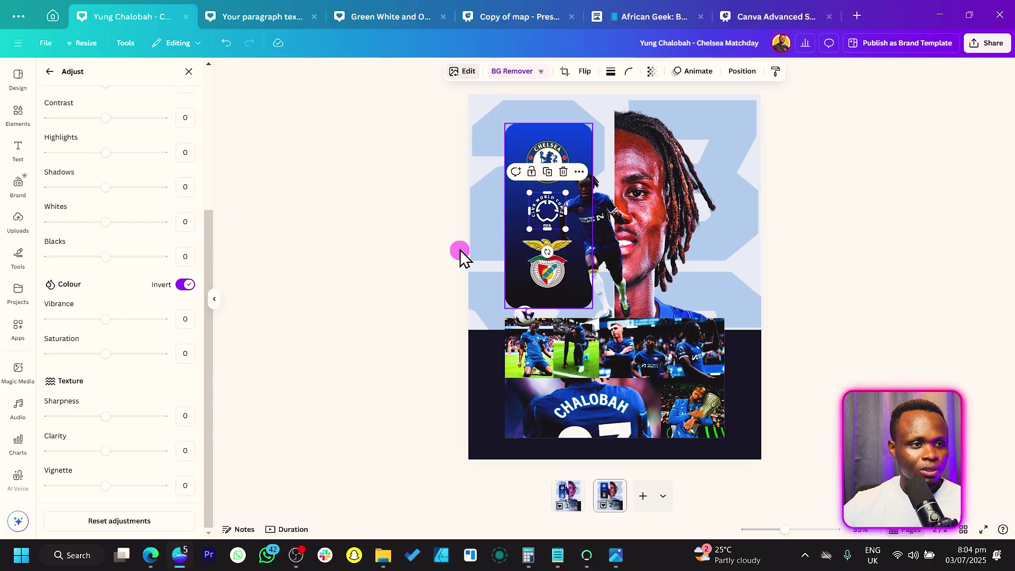
# - Enlarge the half-face portrait with its cut edge on the poster's vertical centre, and nudge the running-player cutout slightly to the right
pyautogui.click(635, 217)
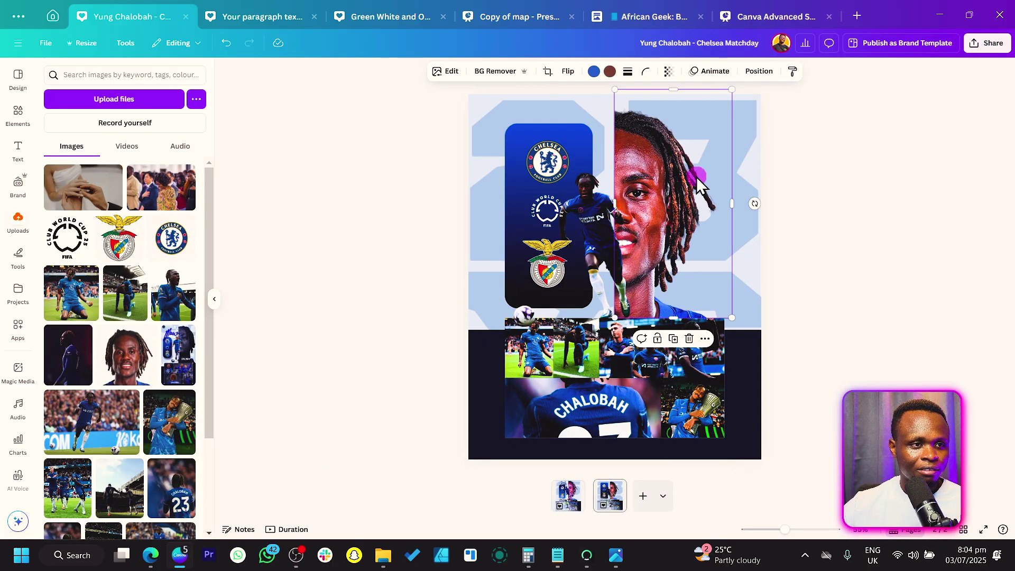
pyautogui.moveTo(697, 180); pyautogui.dragTo(709, 179)
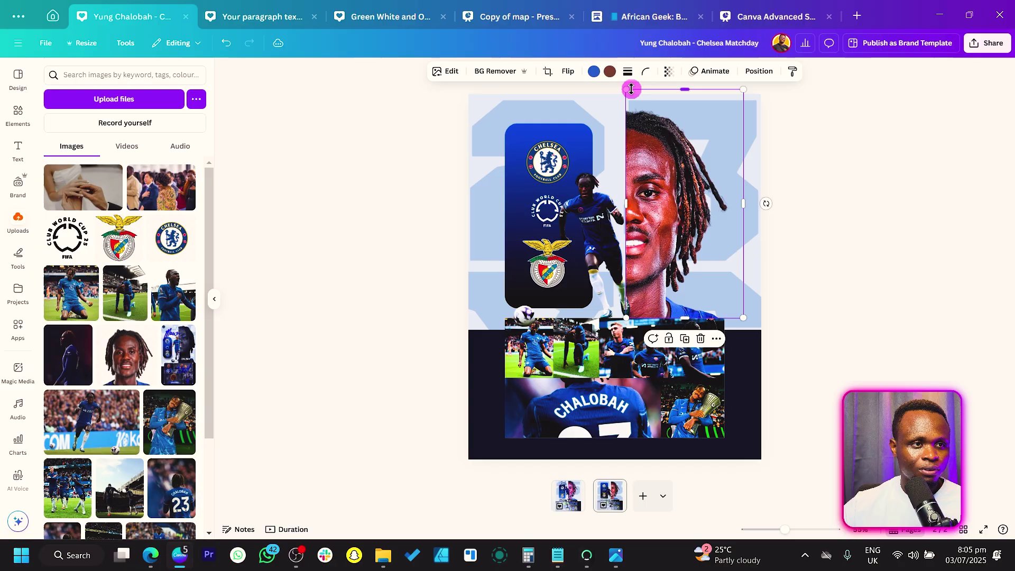
pyautogui.moveTo(625, 89); pyautogui.dragTo(603, 86)
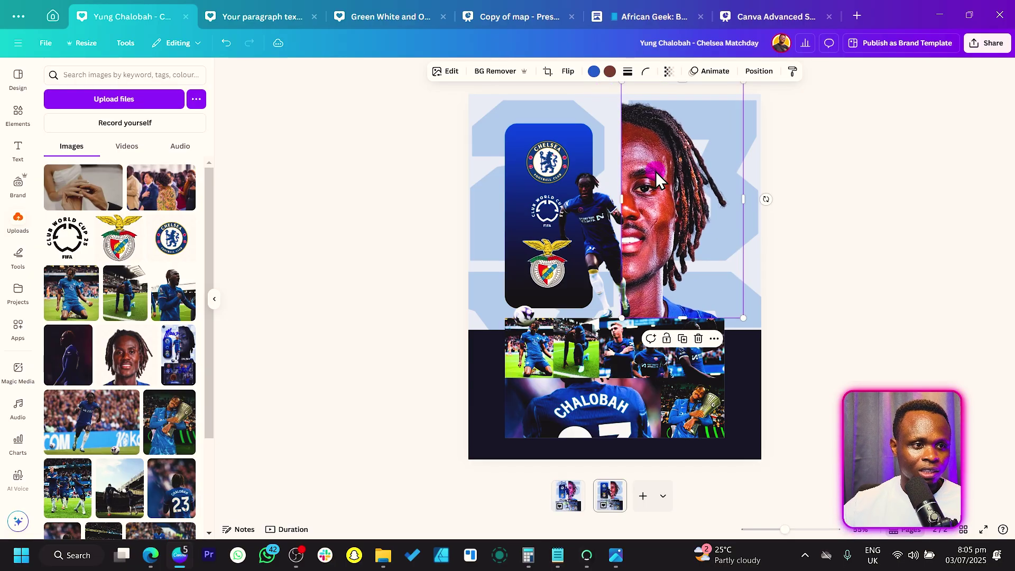
pyautogui.moveTo(656, 171); pyautogui.dragTo(648, 171)
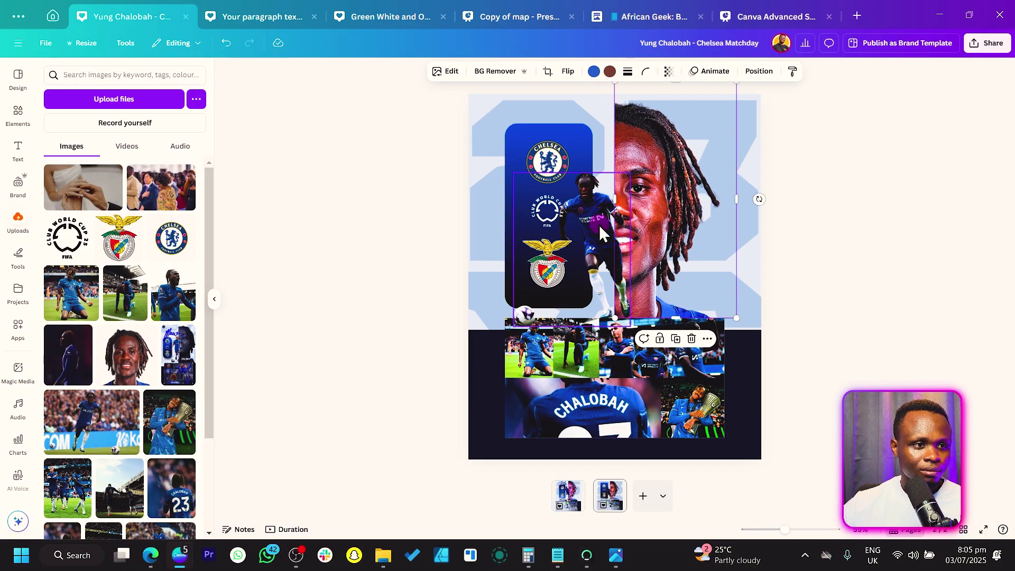
pyautogui.moveTo(599, 224); pyautogui.dragTo(604, 224)
# - Enlarge the Chelsea crest and, slightly, the Benfica crest on the gradient panel
pyautogui.click(549, 161)
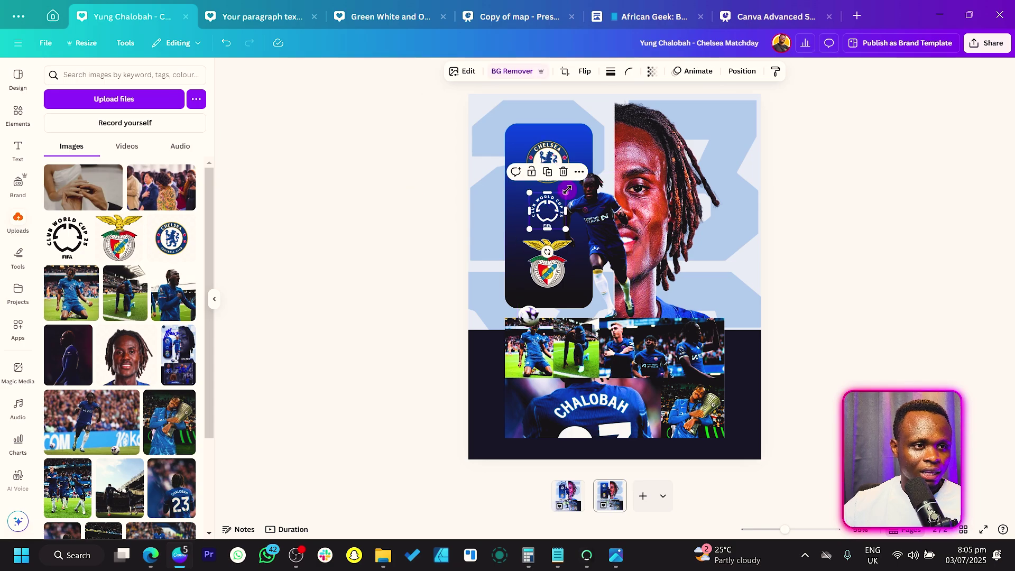
pyautogui.moveTo(570, 142); pyautogui.dragTo(598, 126)
pyautogui.press('super')
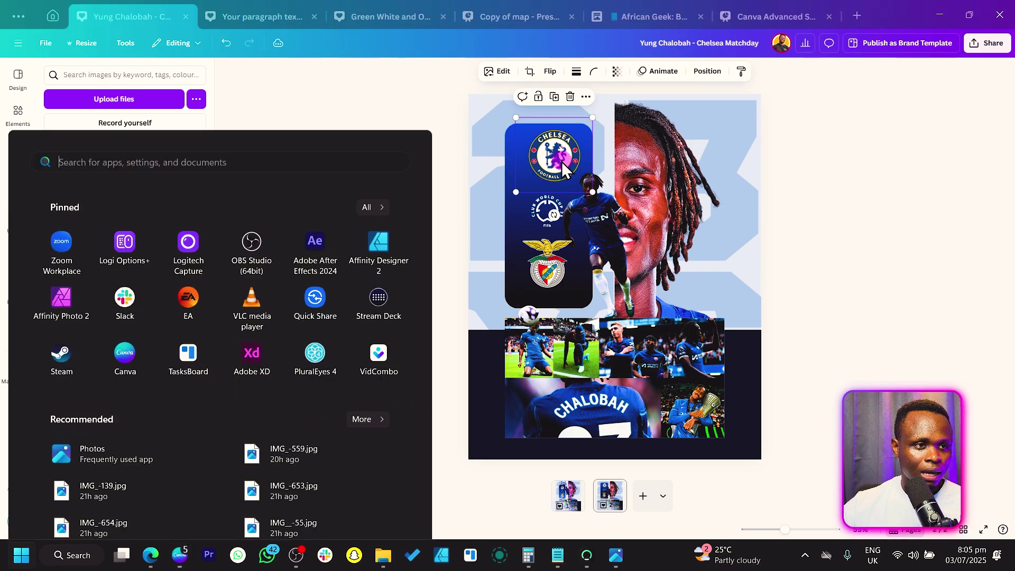
pyautogui.press('super')
pyautogui.click(557, 274)
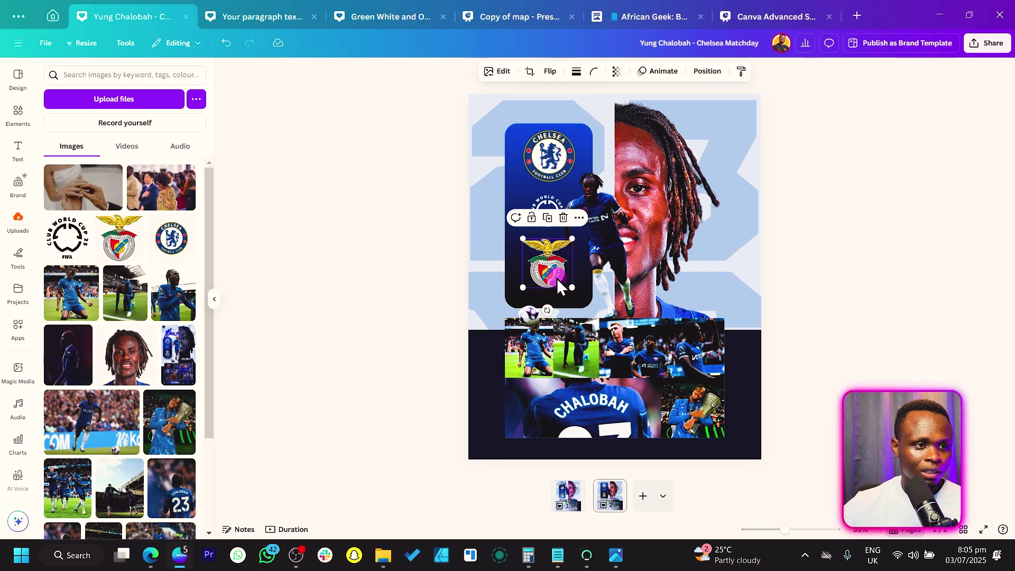
pyautogui.moveTo(573, 287); pyautogui.dragTo(573, 289)
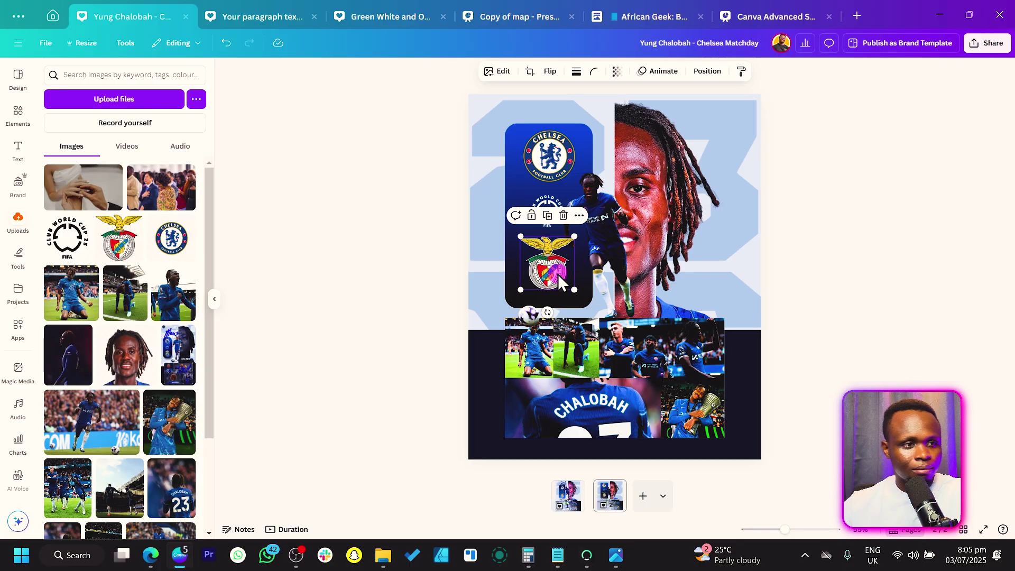
# - Centre the Benfica crest horizontally on the gradient panel and move the Chelsea crest slightly down
pyautogui.click(378, 210)
pyautogui.click(520, 212)
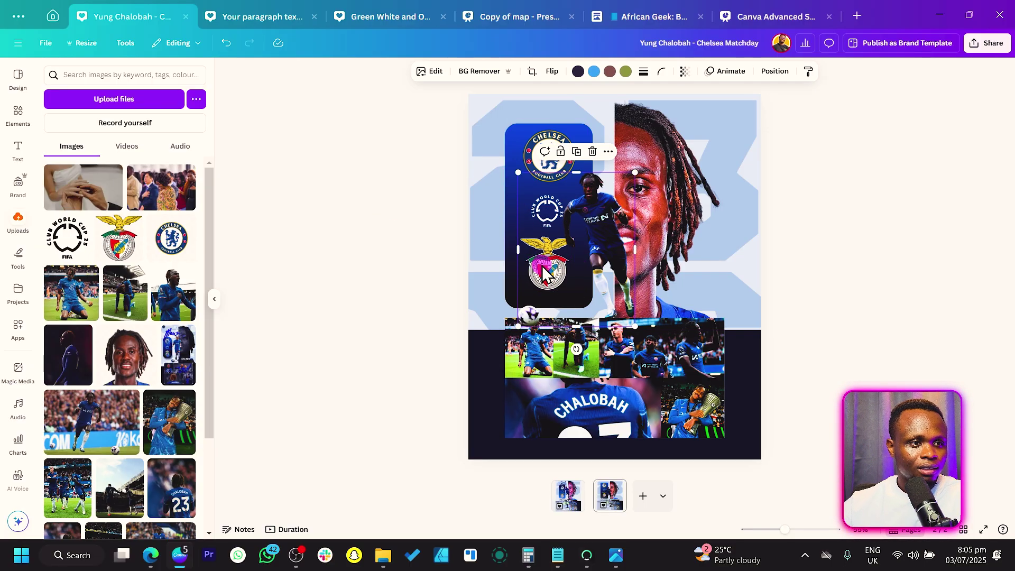
pyautogui.moveTo(544, 272); pyautogui.dragTo(542, 258)
pyautogui.doubleClick(542, 258)
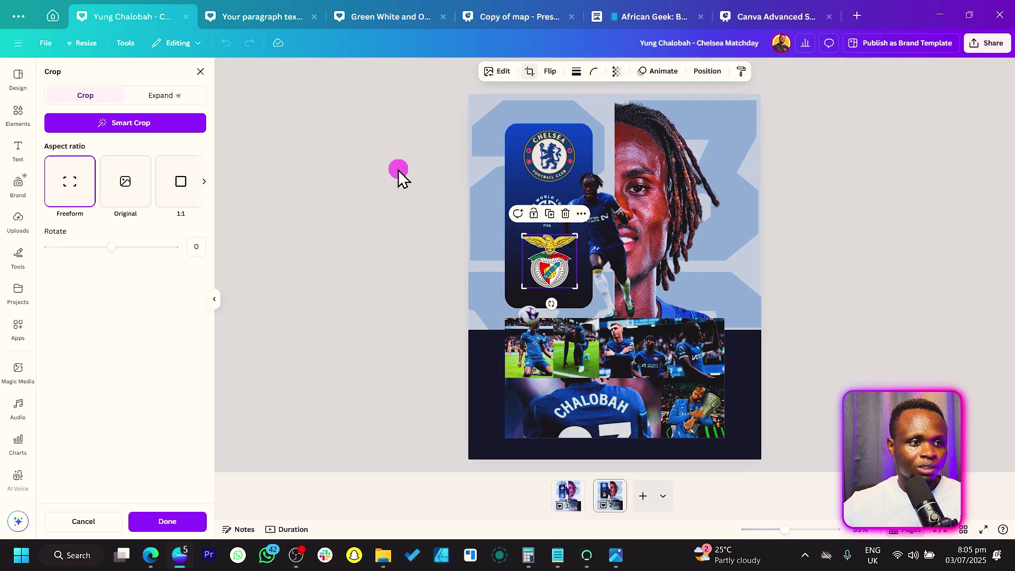
pyautogui.click(398, 170)
pyautogui.click(501, 152)
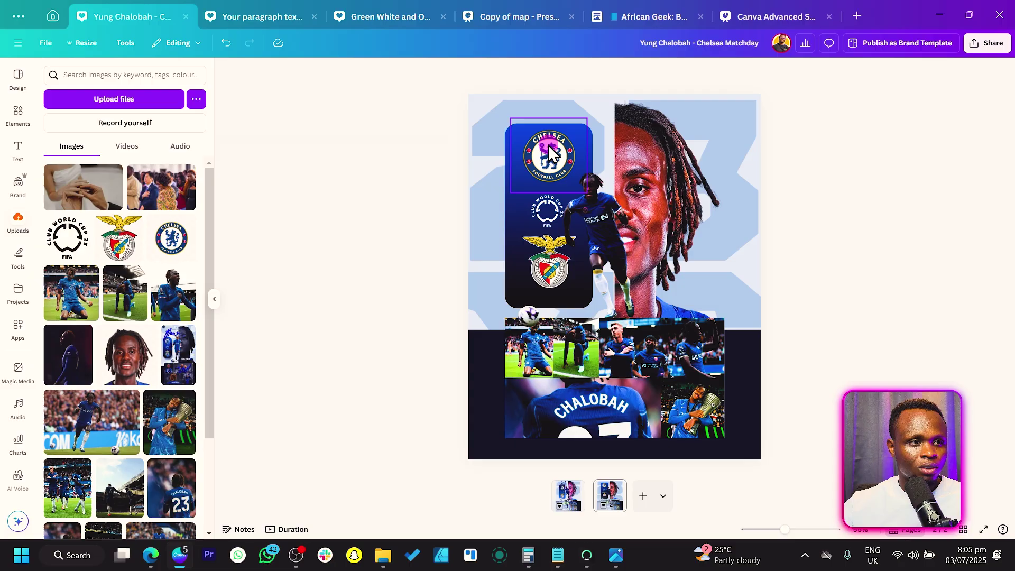
pyautogui.moveTo(550, 144); pyautogui.dragTo(548, 151)
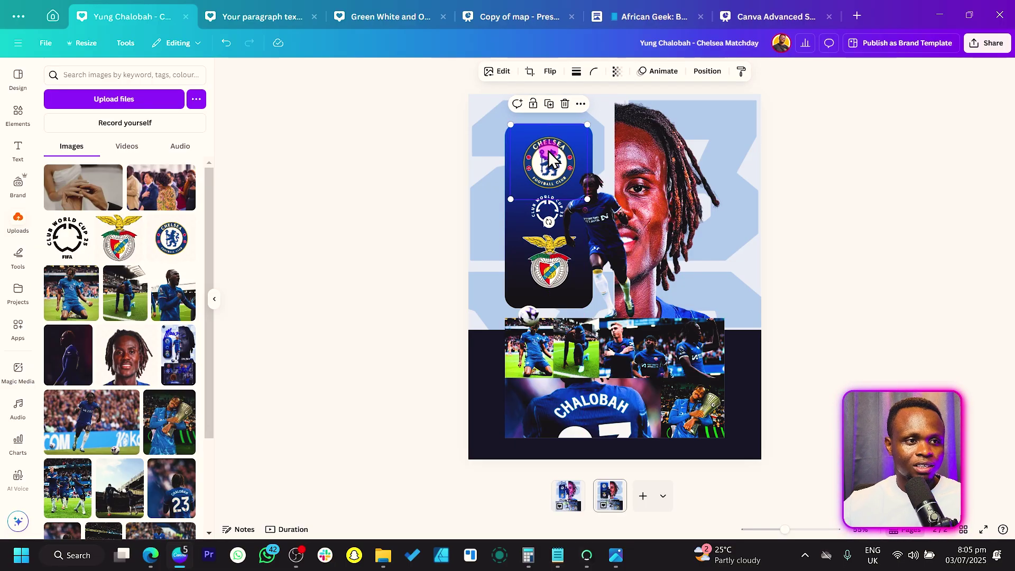
pyautogui.click(362, 238)
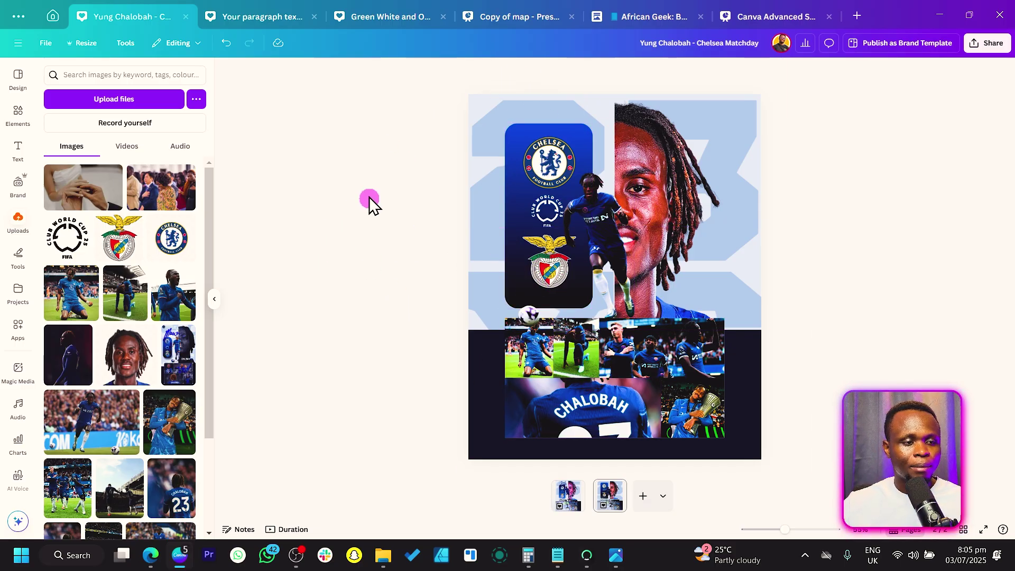
# - Add a thin solid white border to all five photos of the collage
pyautogui.click(652, 354)
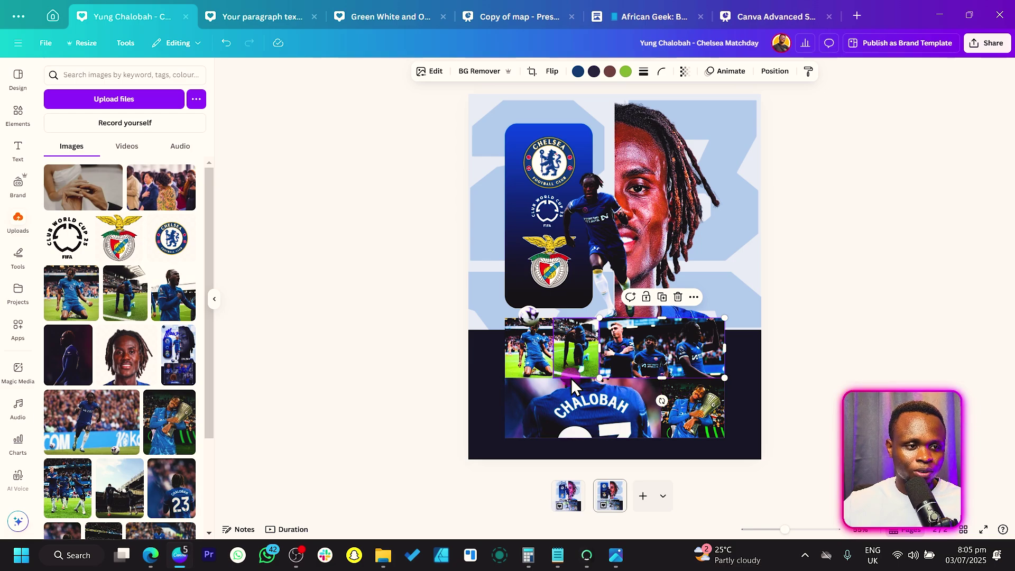
pyautogui.click(535, 362)
pyautogui.keyDown('shift'); pyautogui.click(577, 349); pyautogui.keyUp('shift')
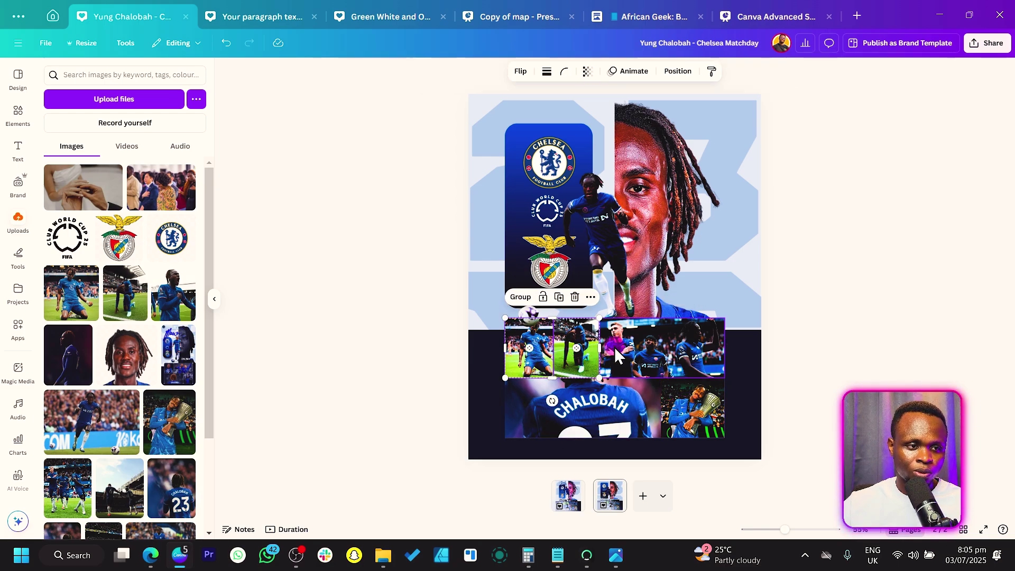
pyautogui.keyDown('shift'); pyautogui.click(650, 349); pyautogui.keyUp('shift')
pyautogui.keyDown('shift'); pyautogui.click(608, 407); pyautogui.keyUp('shift')
pyautogui.keyDown('shift'); pyautogui.click(663, 420); pyautogui.keyUp('shift')
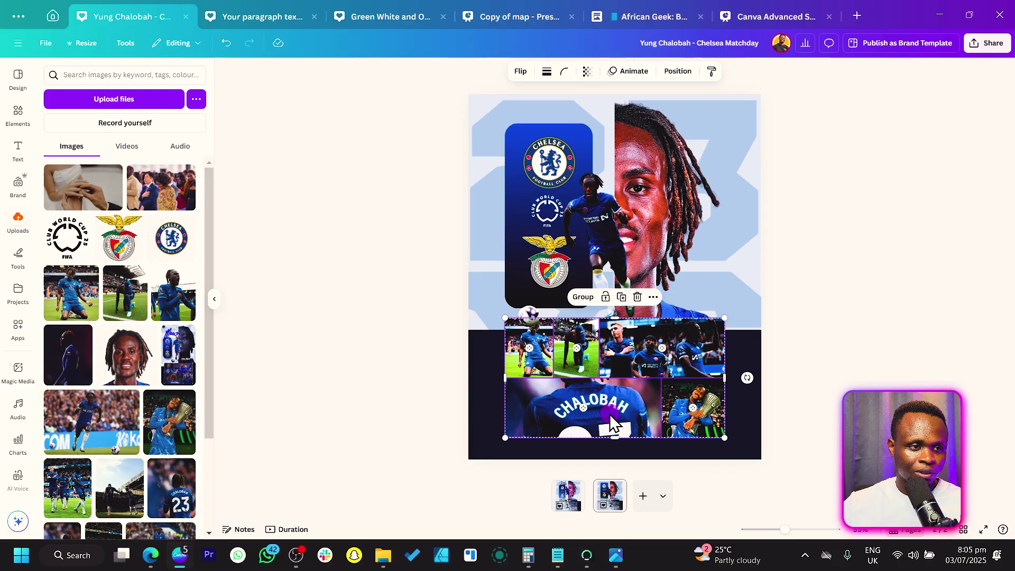
pyautogui.click(547, 71)
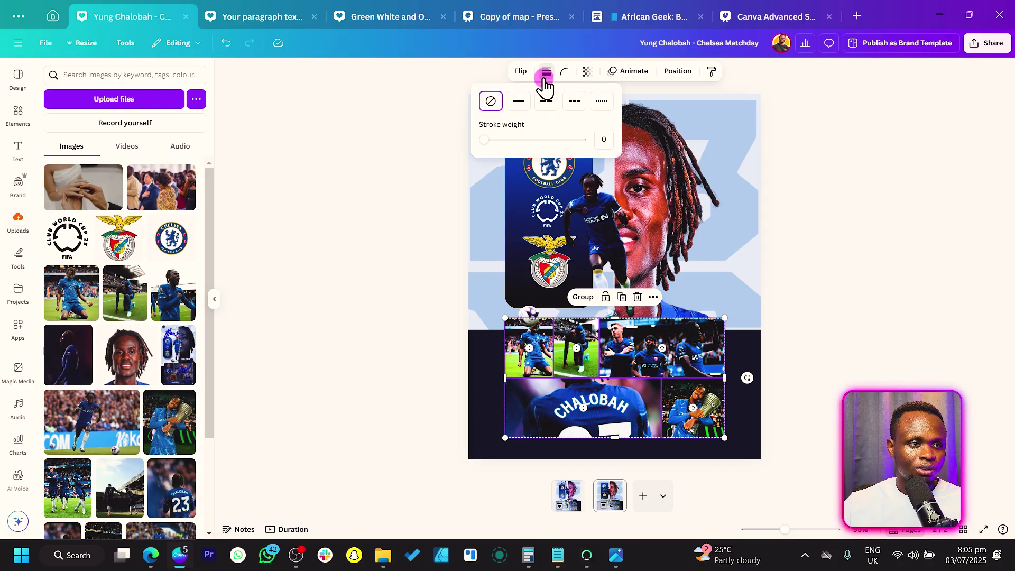
pyautogui.click(517, 104)
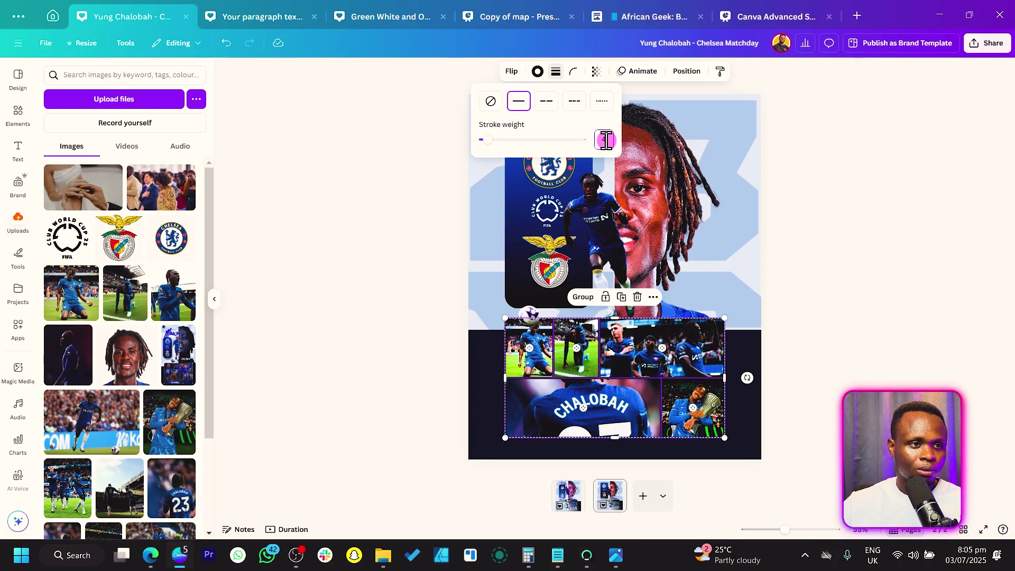
pyautogui.click(537, 71)
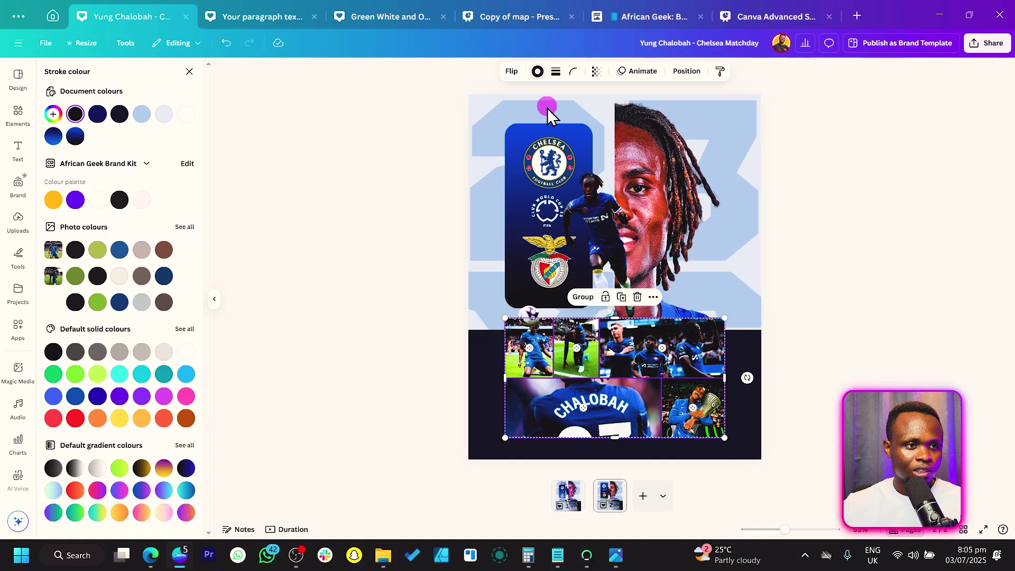
pyautogui.click(187, 113)
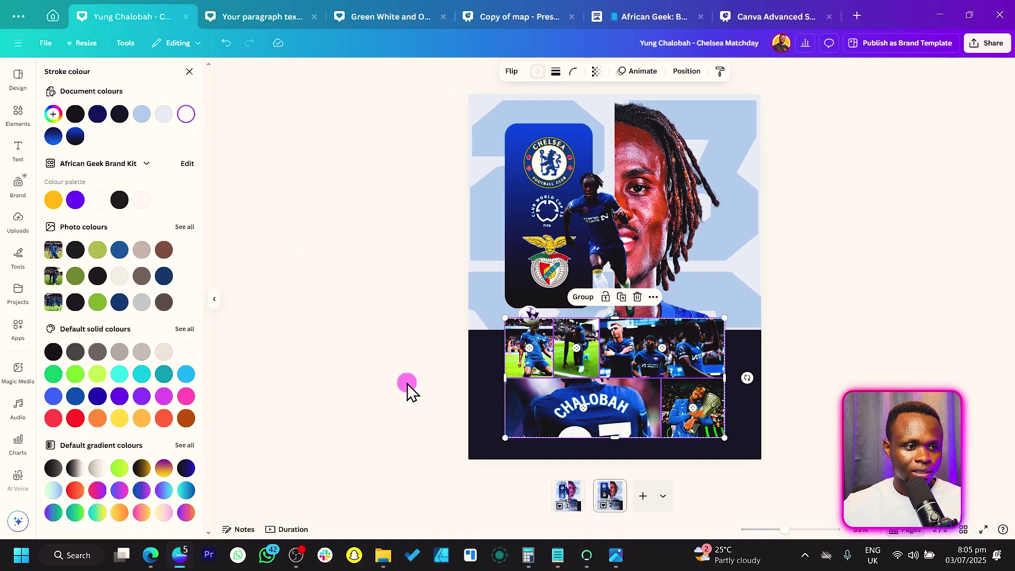
pyautogui.click(393, 383)
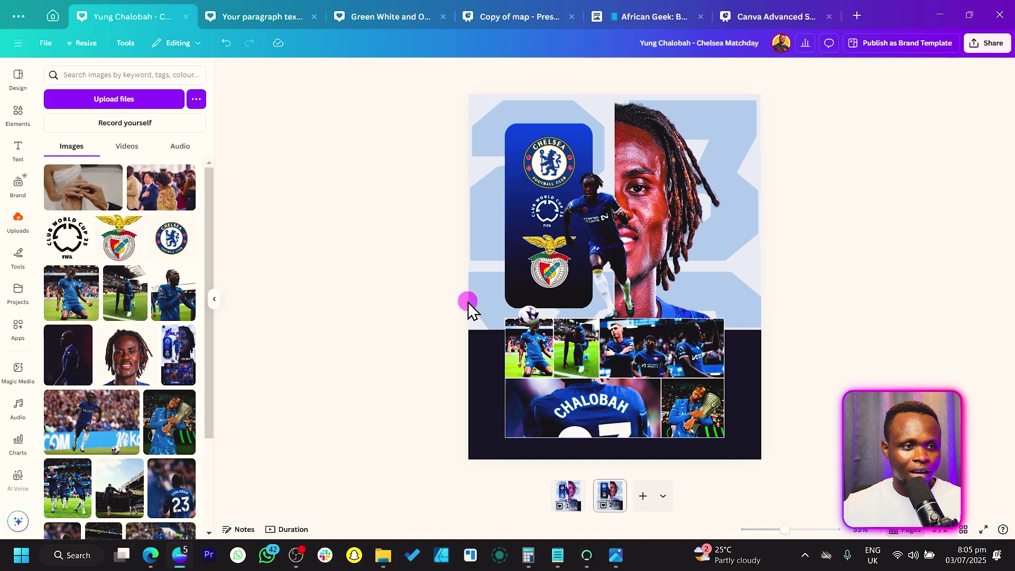
# - Shrink the running-player cutout slightly and shift it right so it overlaps the gradient panel and the half-face portrait
pyautogui.keyDown('ctrl'); pyautogui.scroll(3, 430, 339); pyautogui.keyUp('ctrl')
pyautogui.moveTo(601, 235); pyautogui.dragTo(599, 222)
pyautogui.scroll(-3, 600, 223)
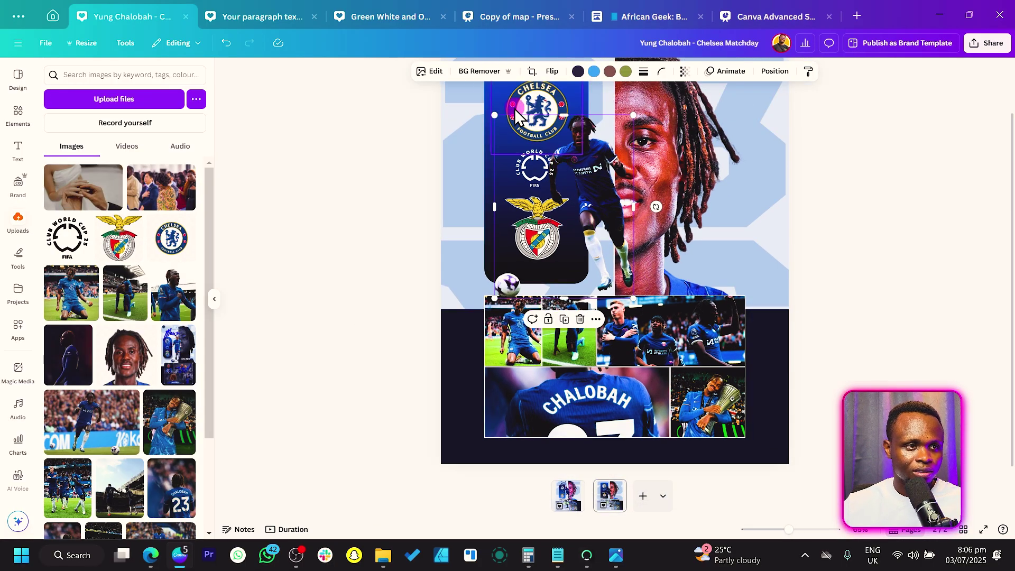
pyautogui.moveTo(492, 113); pyautogui.dragTo(510, 137)
pyautogui.moveTo(614, 217); pyautogui.dragTo(620, 218)
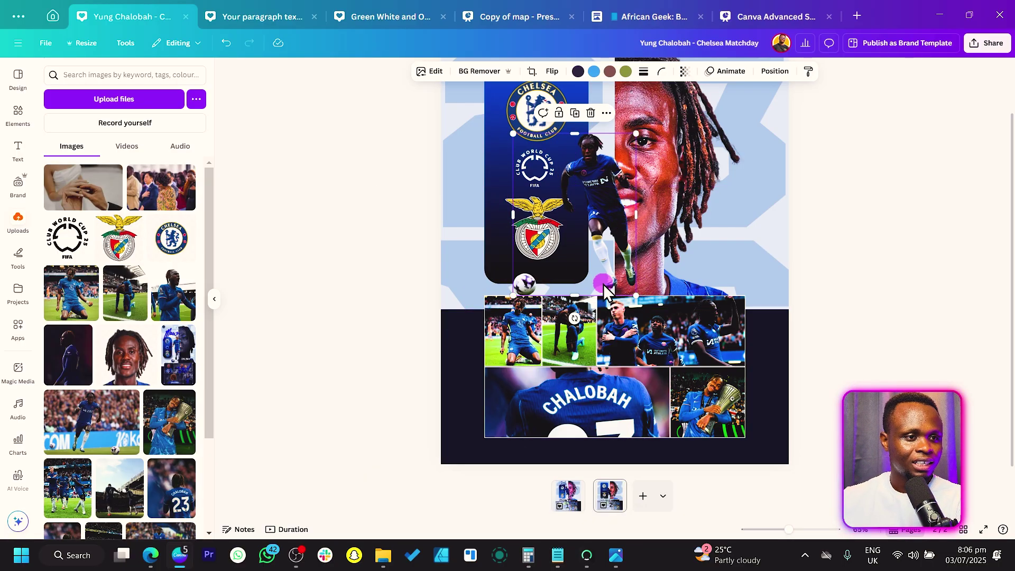
pyautogui.scroll(1, 518, 238)
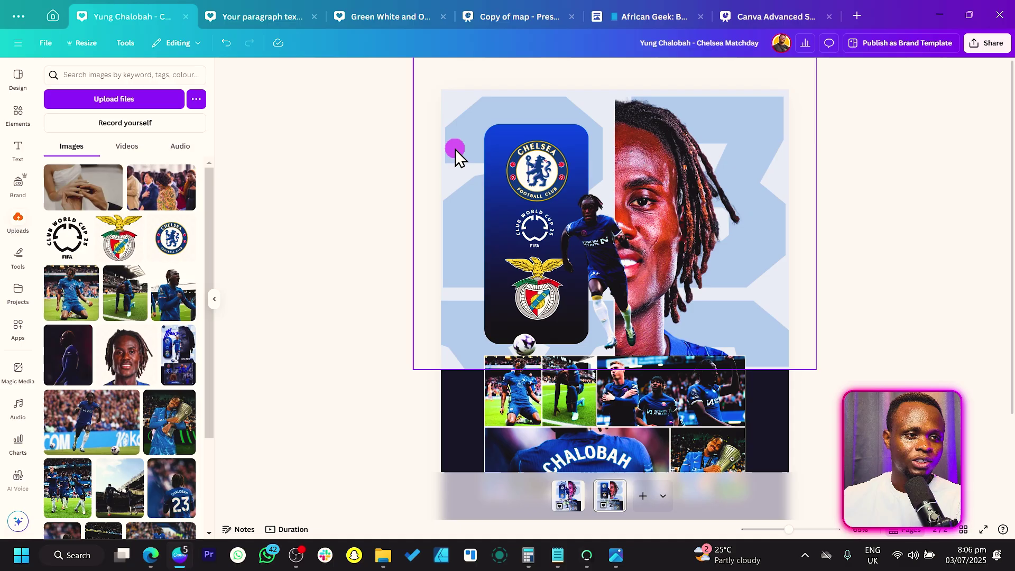
# - Add a text box above the gradient panel and set its font to Above the Beyond Script
pyautogui.click(354, 111)
pyautogui.press('t')
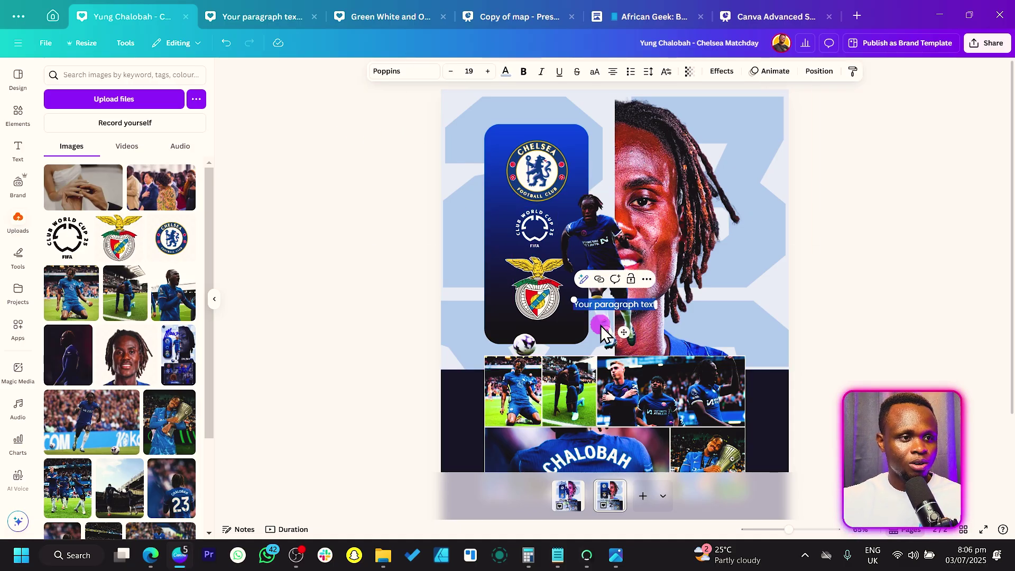
pyautogui.moveTo(625, 332); pyautogui.dragTo(536, 140)
pyautogui.click(394, 71)
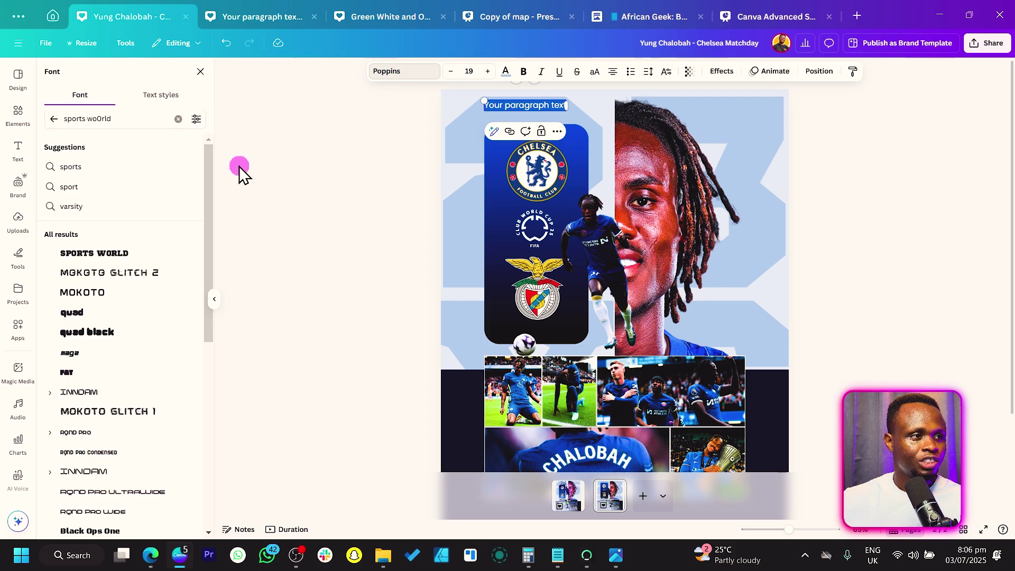
pyautogui.click(179, 119)
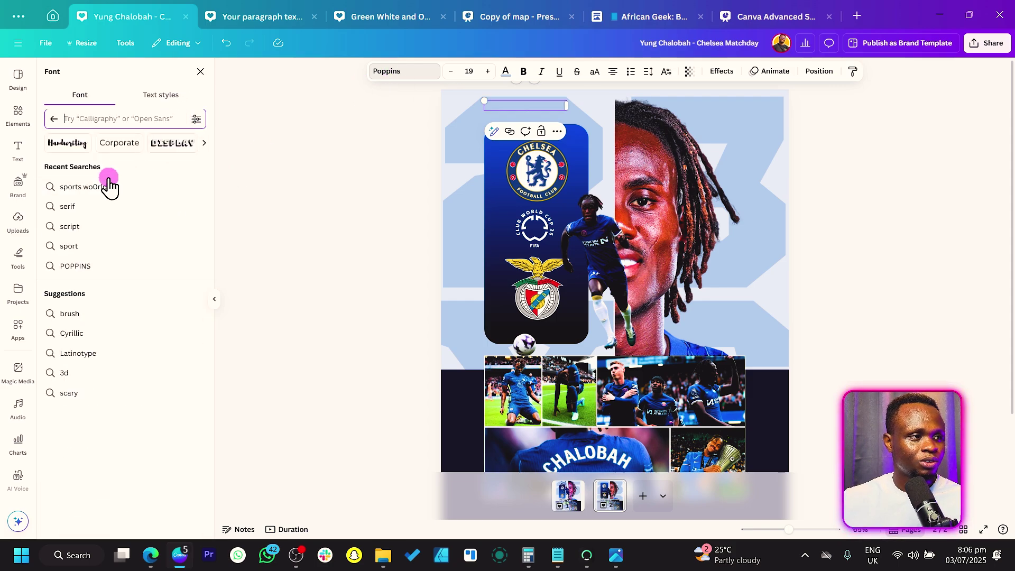
pyautogui.click(55, 121)
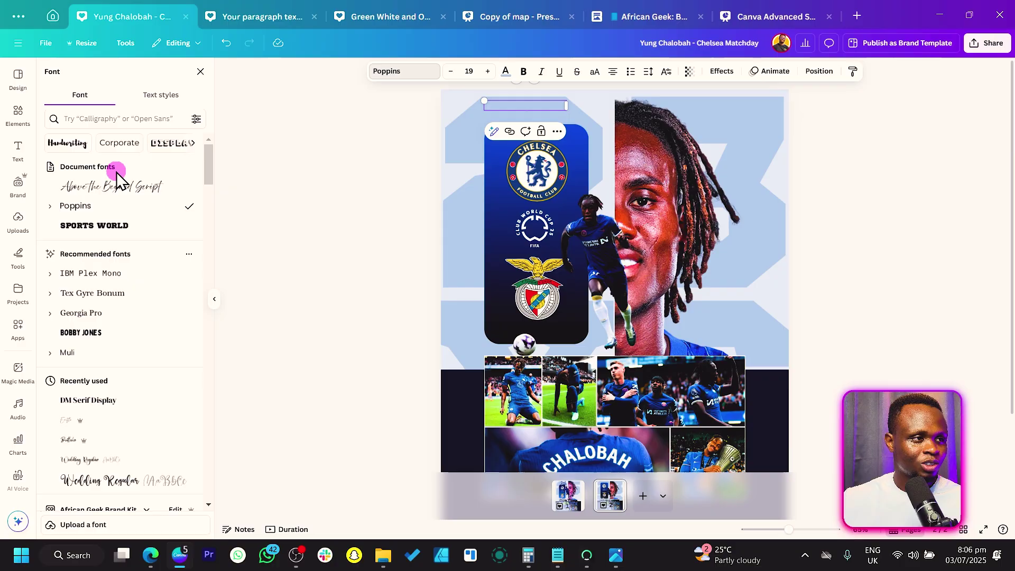
pyautogui.click(96, 192)
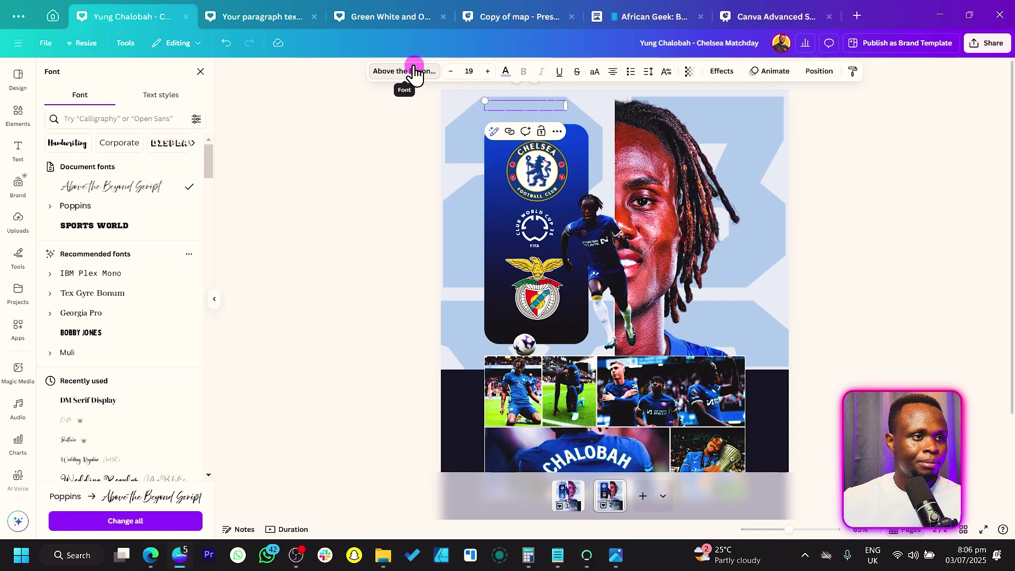
# - Replace the placeholder text with "MATCHDAY" and colour it dark navy blue from the document colours
pyautogui.doubleClick(515, 106)
pyautogui.press('BackSpace')
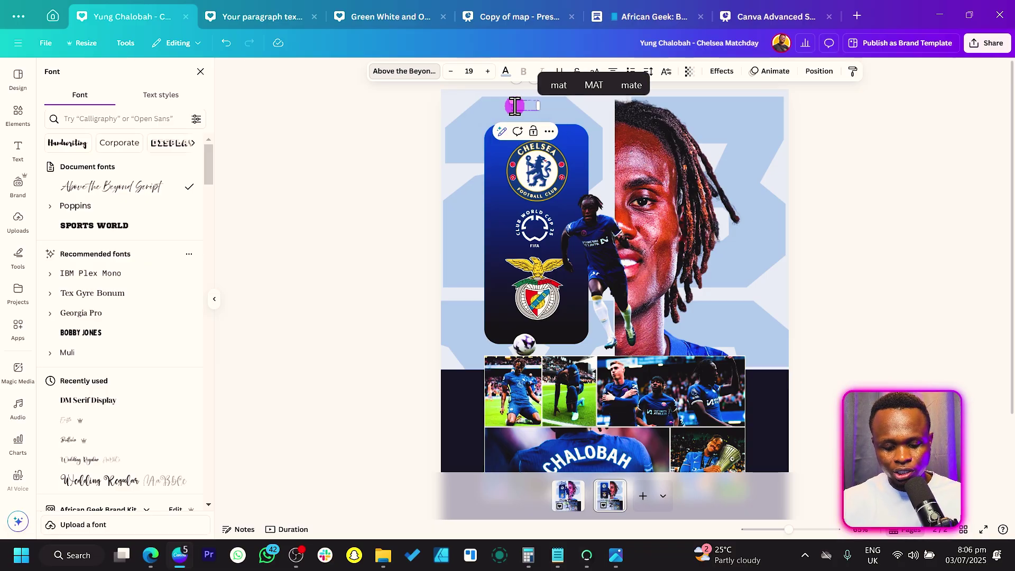
pyautogui.write('MATCHDAY')
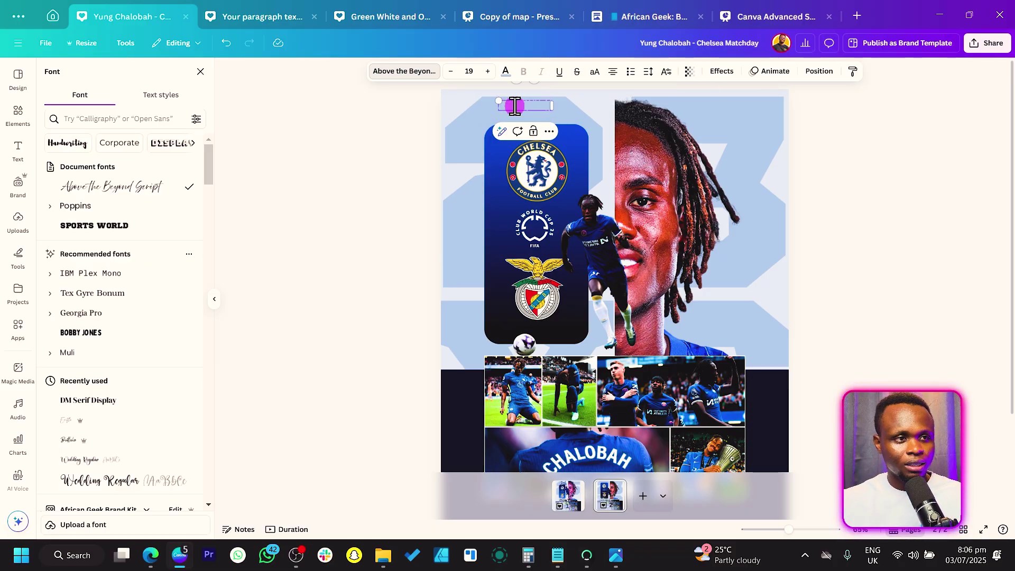
pyautogui.hotkey('ctrl', 'a')
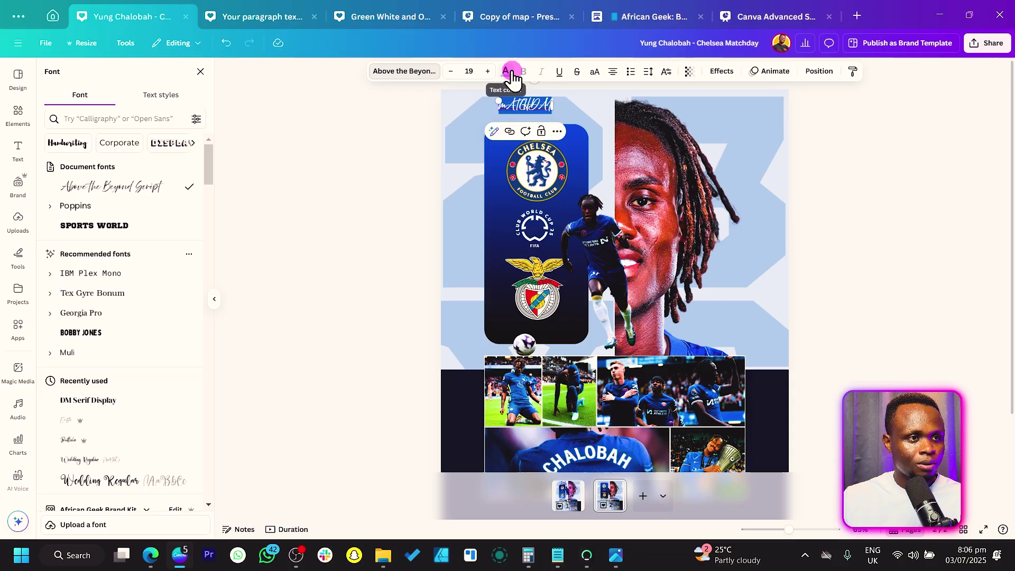
pyautogui.click(502, 77)
pyautogui.click(106, 121)
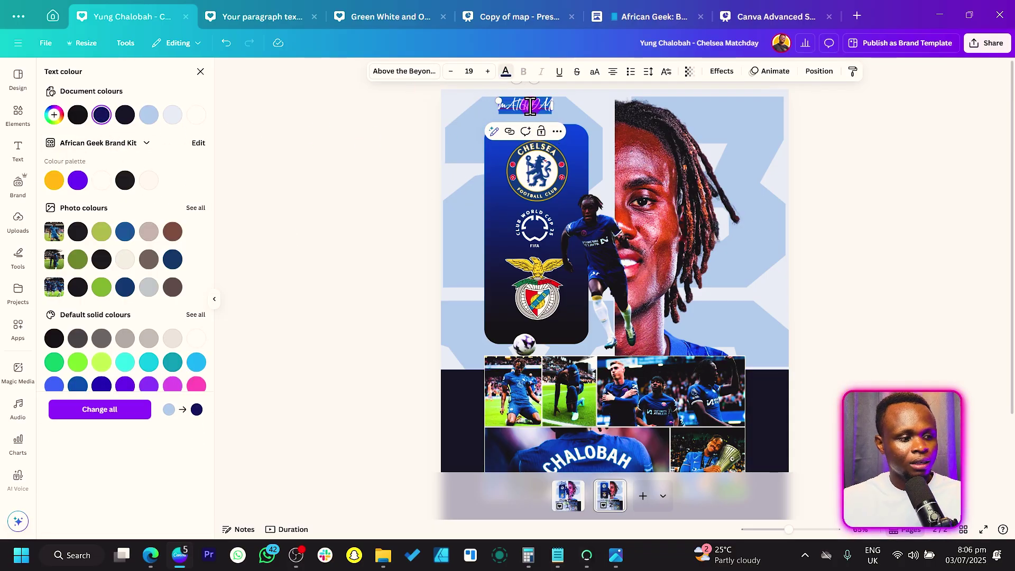
# - Retype the script title as "Matchday" and enlarge it to font size 66.3
pyautogui.press('capslock')
pyautogui.write('Match')
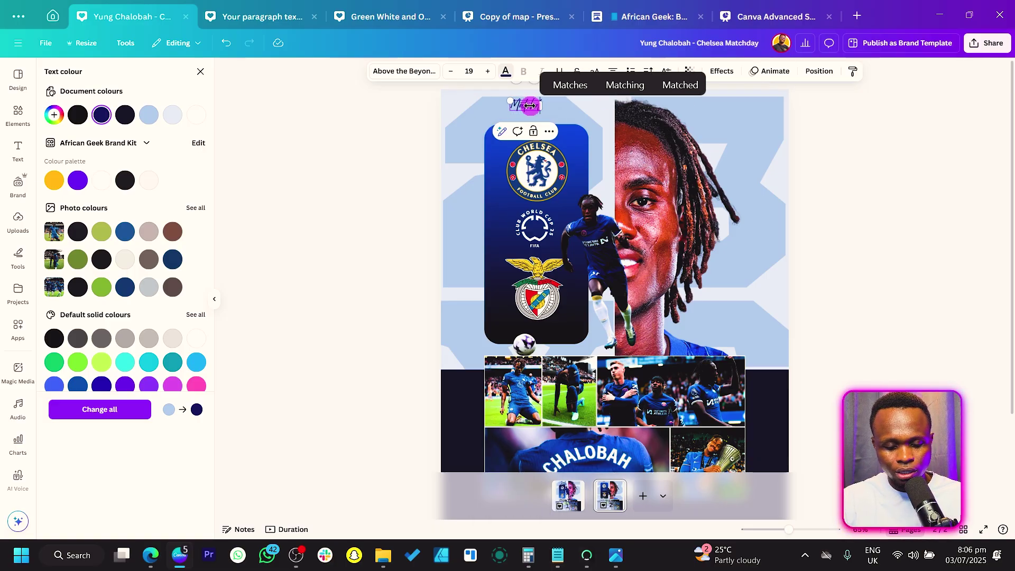
pyautogui.write('day')
pyautogui.moveTo(503, 106); pyautogui.dragTo(397, 108)
pyautogui.click(376, 159)
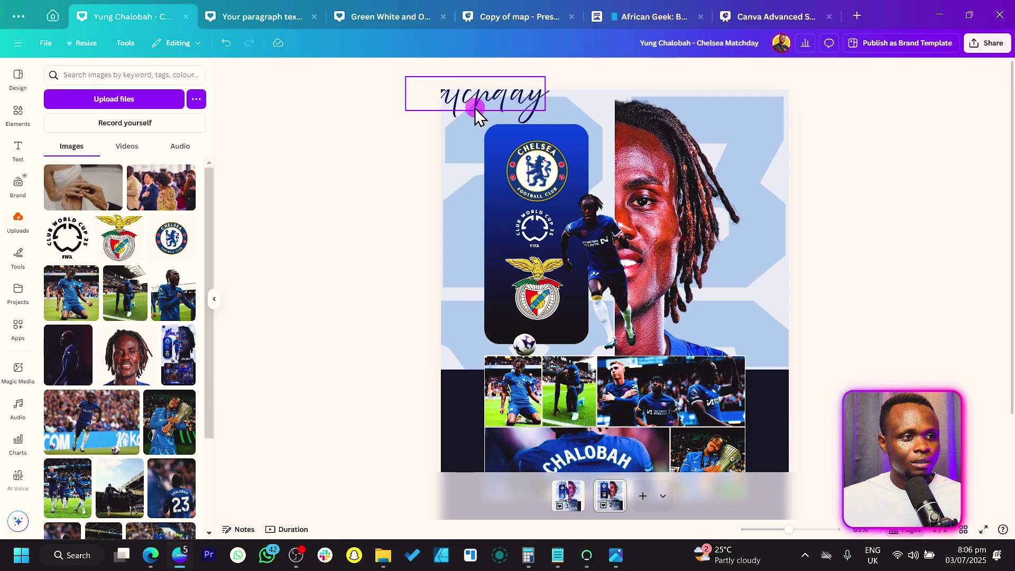
# - Move the script title over the gradient panel's upper edge and shorten it to "Match"
pyautogui.moveTo(476, 108); pyautogui.dragTo(604, 121)
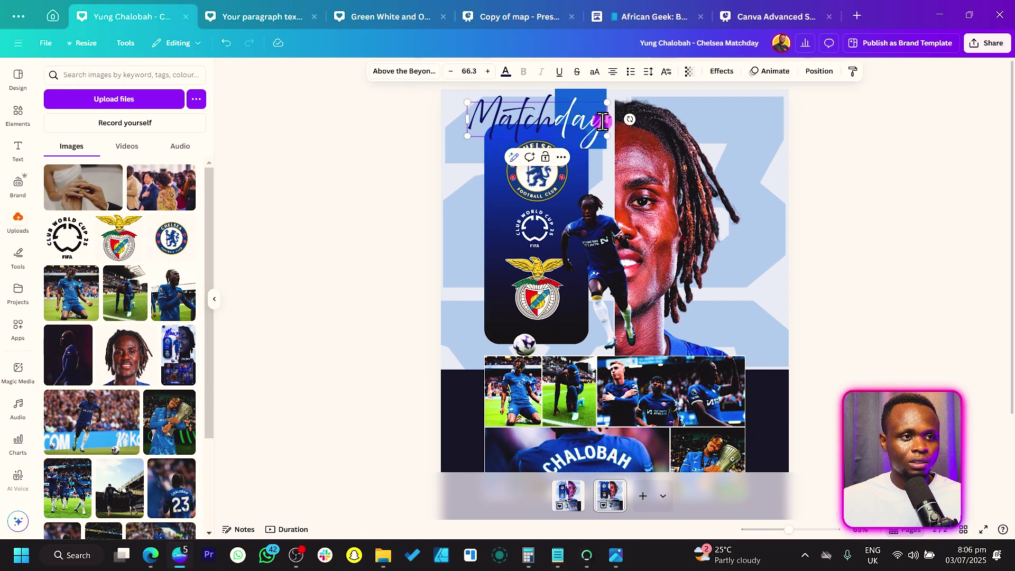
pyautogui.press('BackSpace')
pyautogui.click(340, 165)
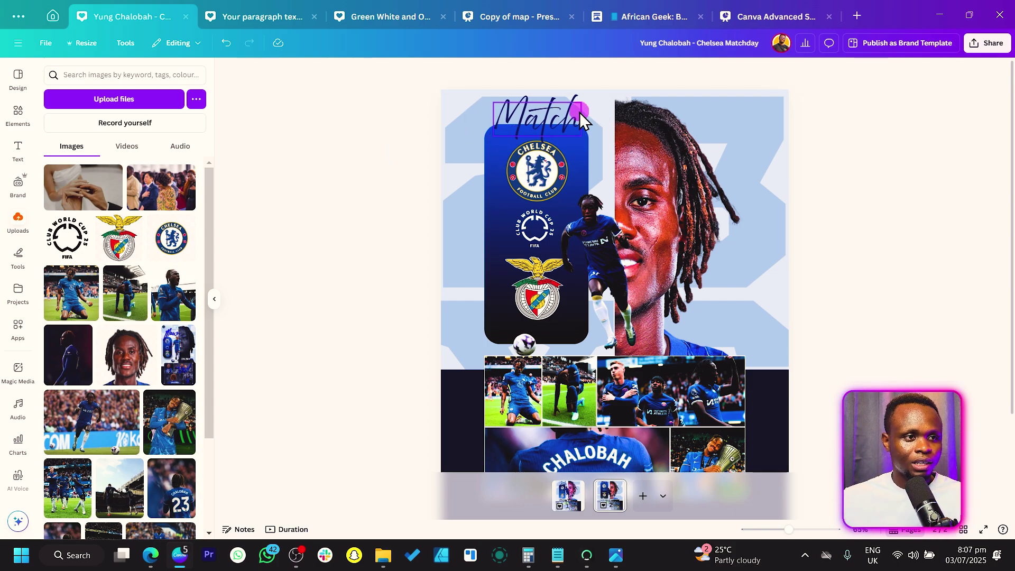
# - Duplicate the "Match" text just below itself and change the copy's wording to "DAY"
pyautogui.click(576, 118)
pyautogui.moveTo(575, 119); pyautogui.dragTo(582, 141)
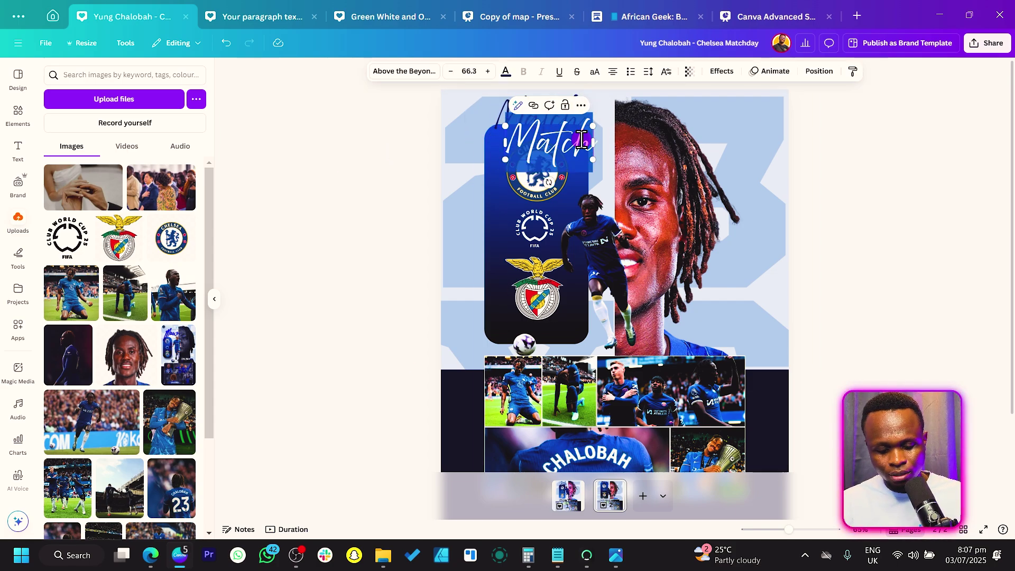
pyautogui.press('BackSpace')
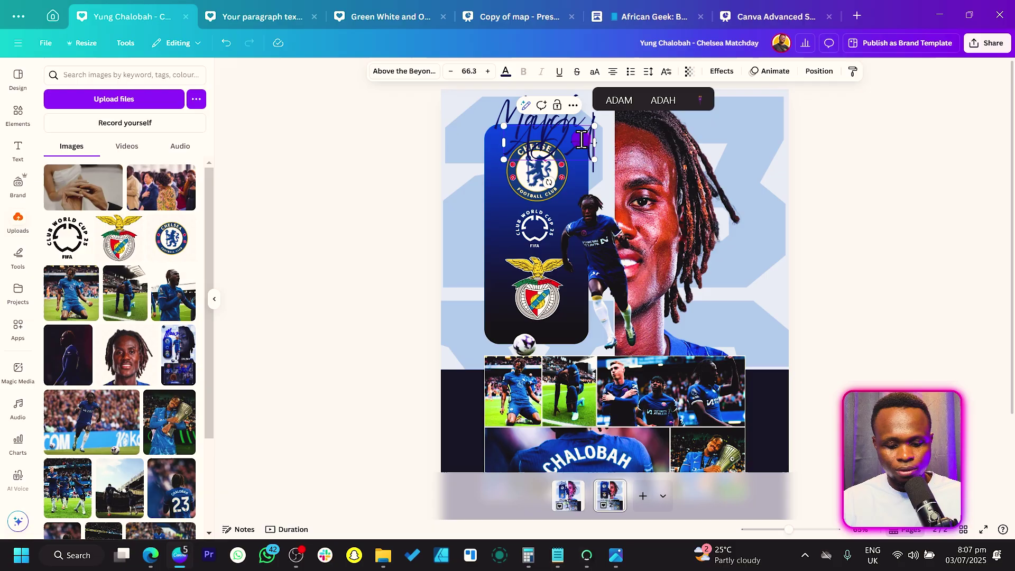
pyautogui.write('ADAM')
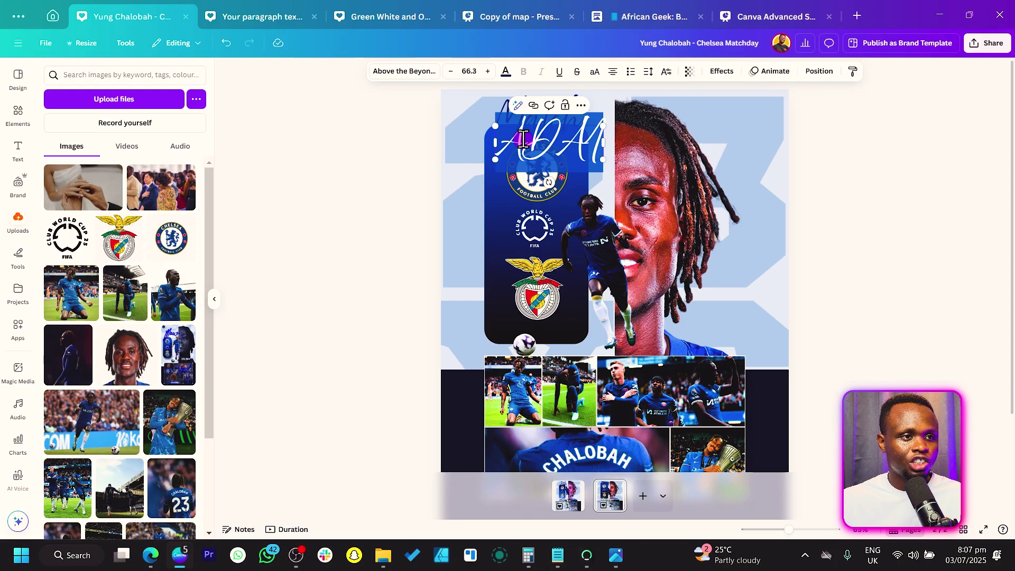
pyautogui.press('BackSpace')
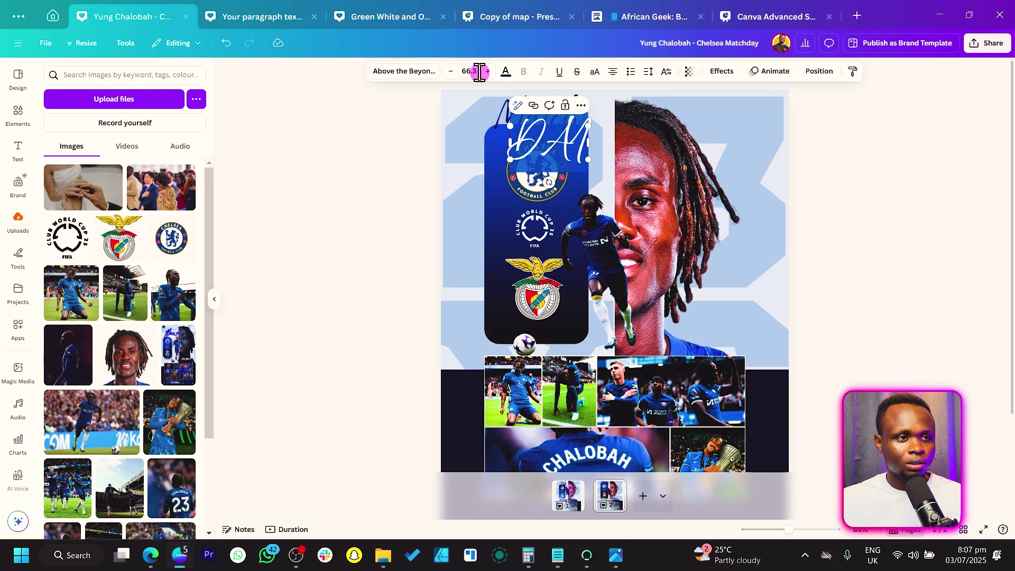
# - Set the "DAY" text's font to Poppins Black
pyautogui.click(403, 71)
pyautogui.click(74, 227)
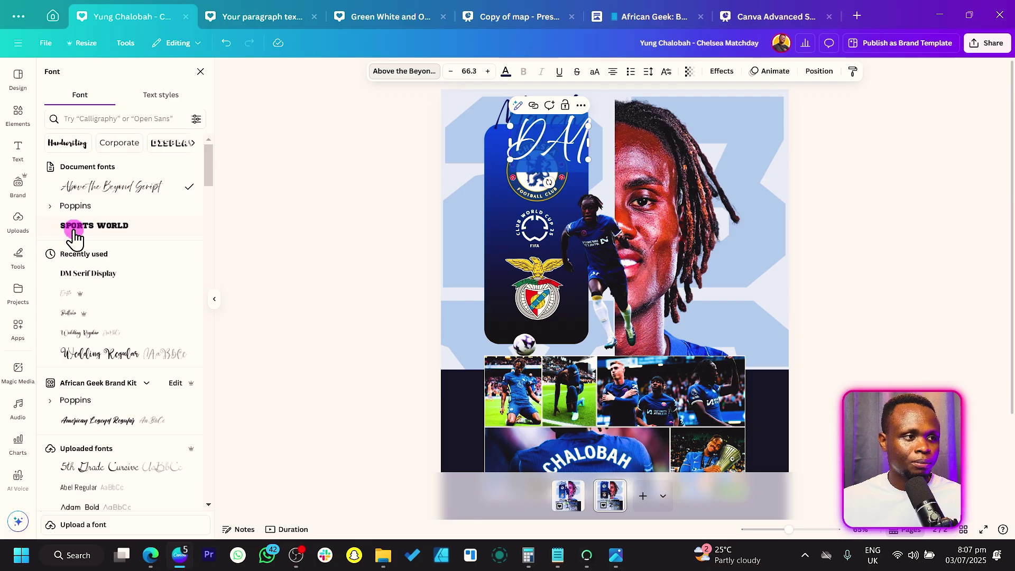
pyautogui.click(55, 208)
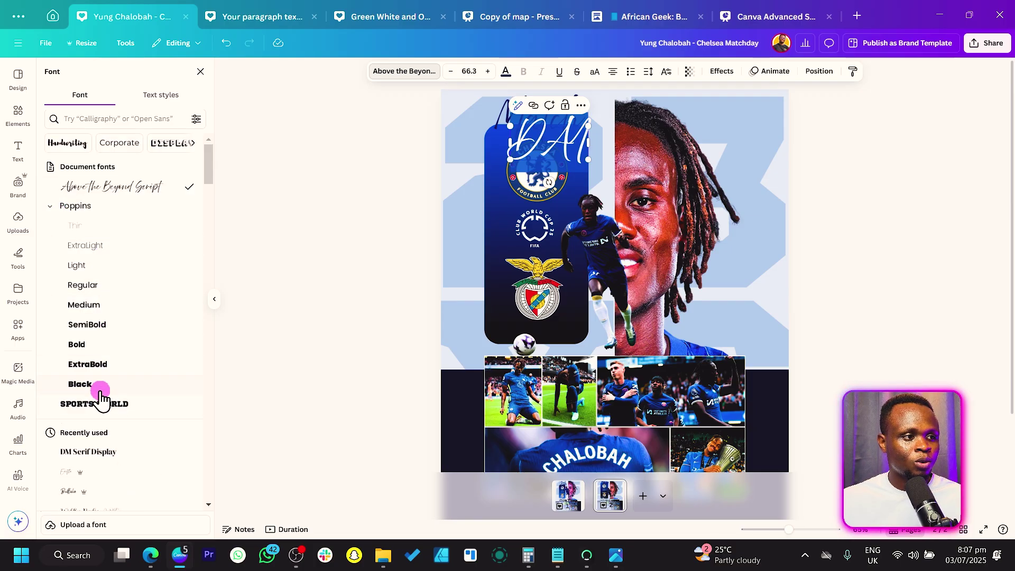
pyautogui.click(99, 393)
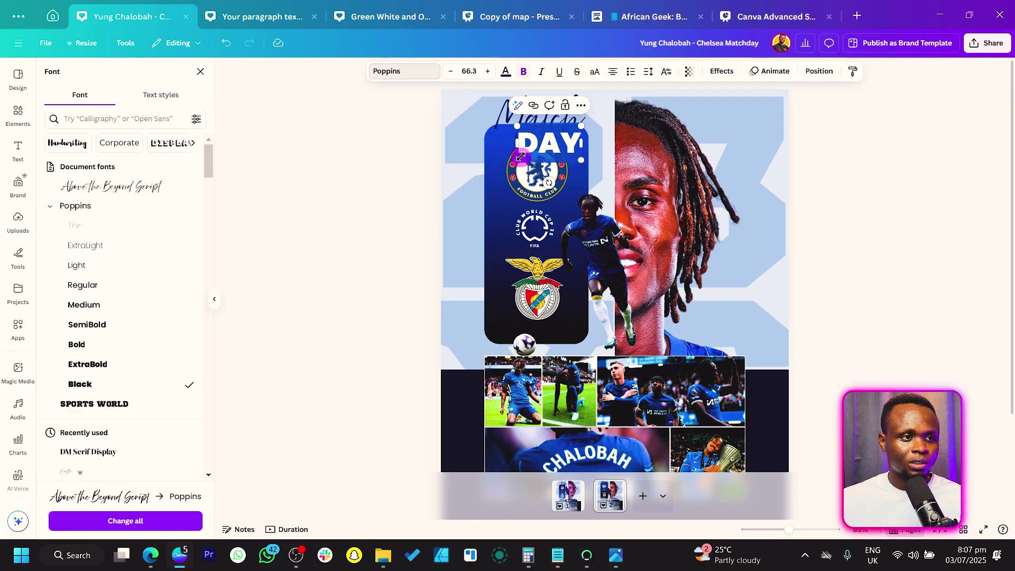
# - Shrink "DAY" to font size 28.5 beneath the end of "Match" and colour it white
pyautogui.moveTo(520, 157); pyautogui.dragTo(553, 127)
pyautogui.click(353, 160)
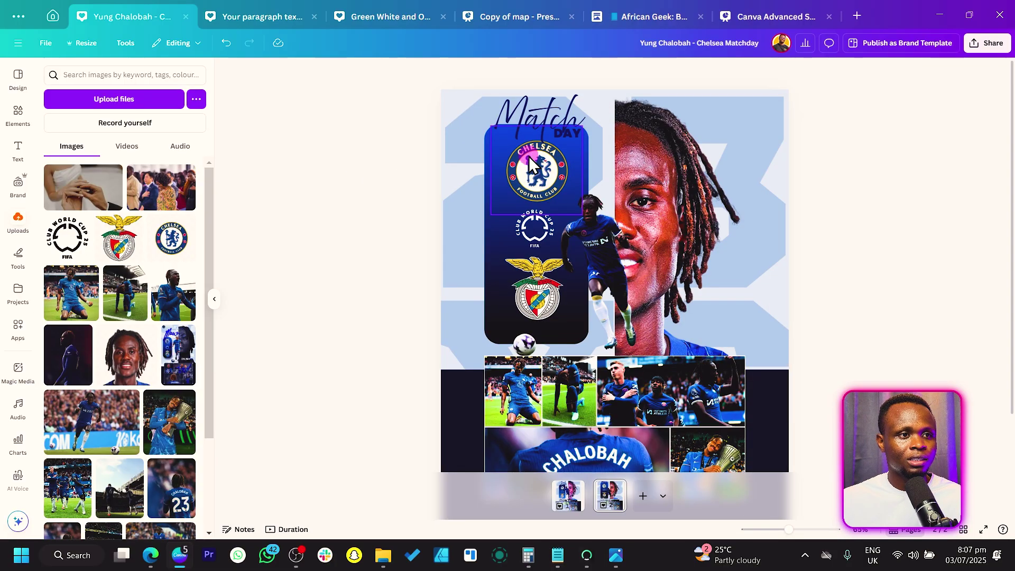
pyautogui.click(562, 137)
pyautogui.click(506, 70)
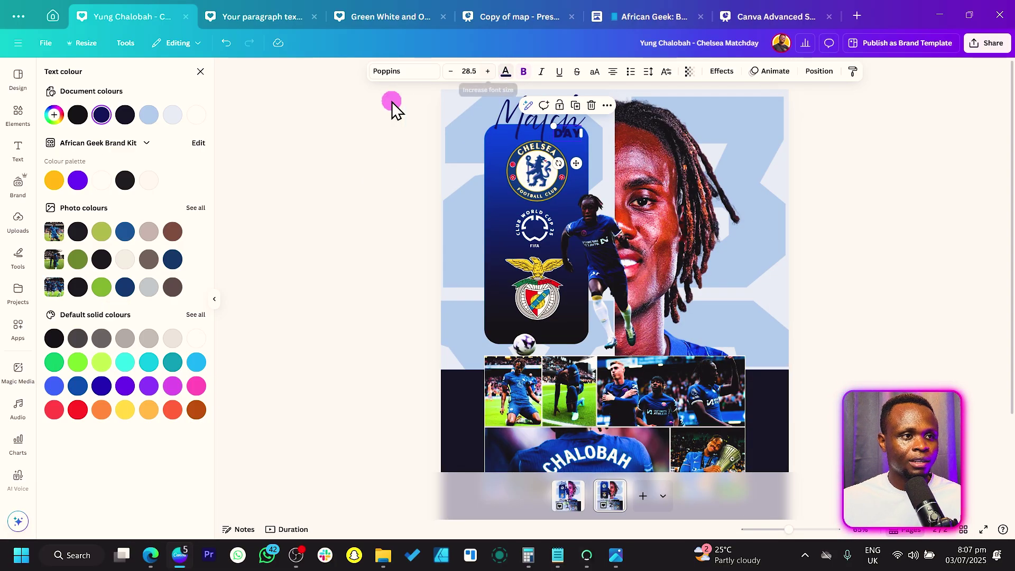
pyautogui.click(196, 114)
pyautogui.click(293, 132)
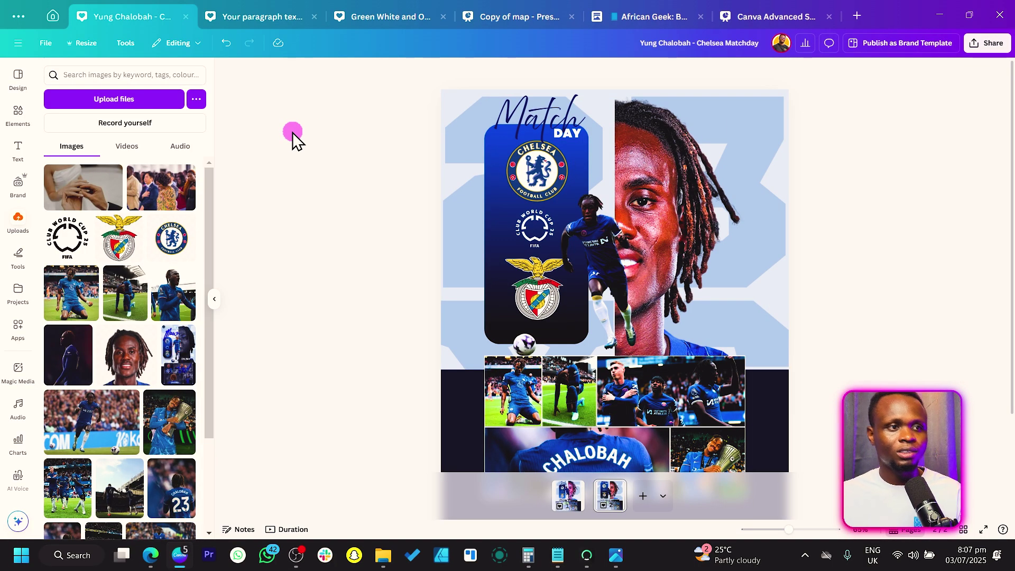
# - Add a small white circle on each of the four outer corners of the photo collage
pyautogui.click(557, 126)
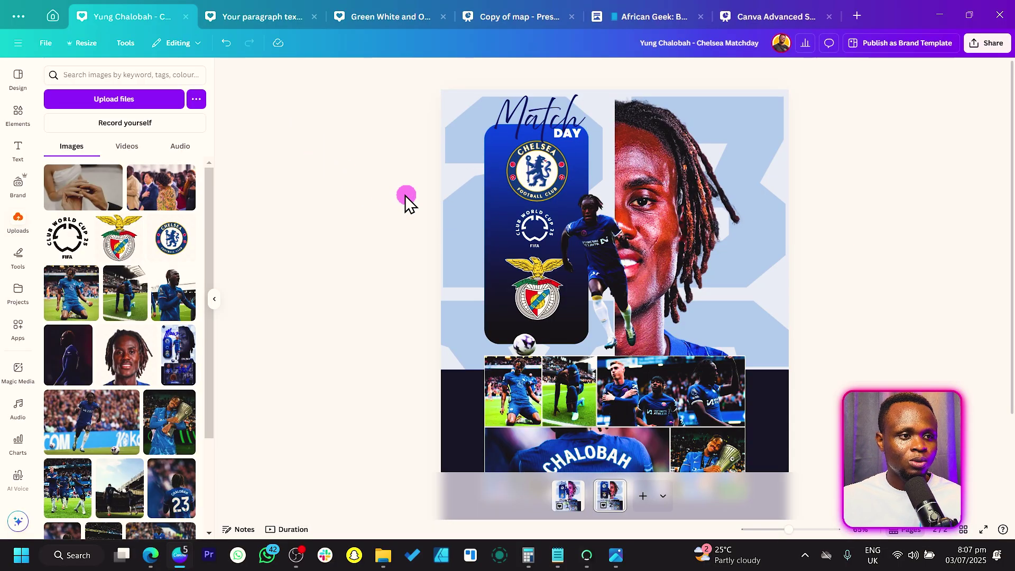
pyautogui.scroll(-2, 362, 199)
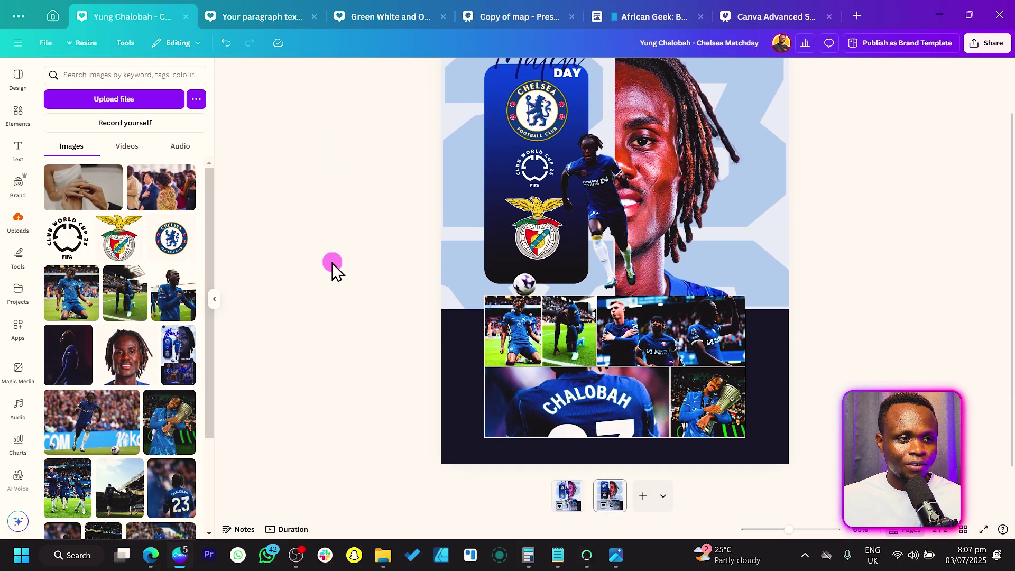
pyautogui.scroll(2, 420, 292)
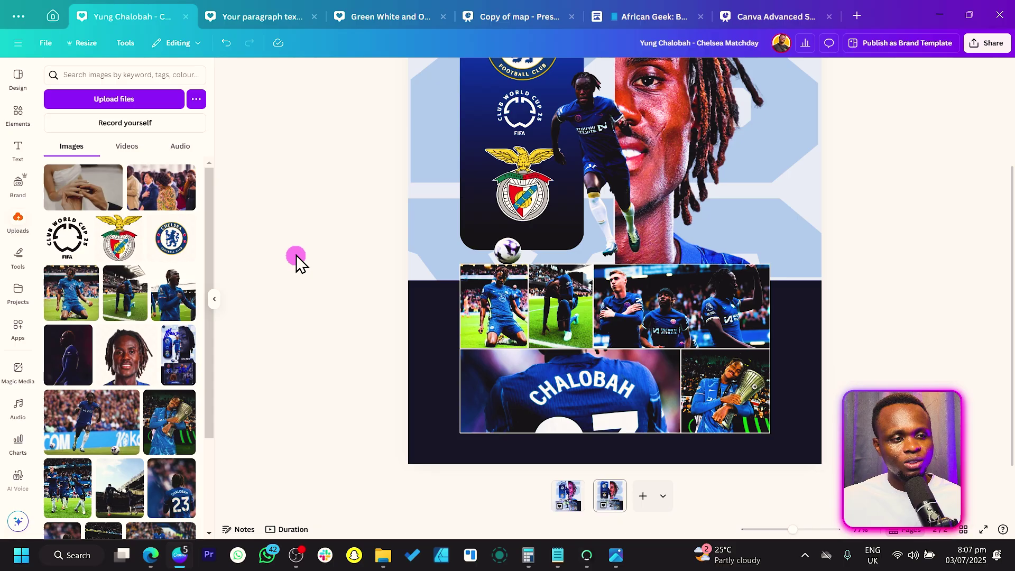
pyautogui.press('c')
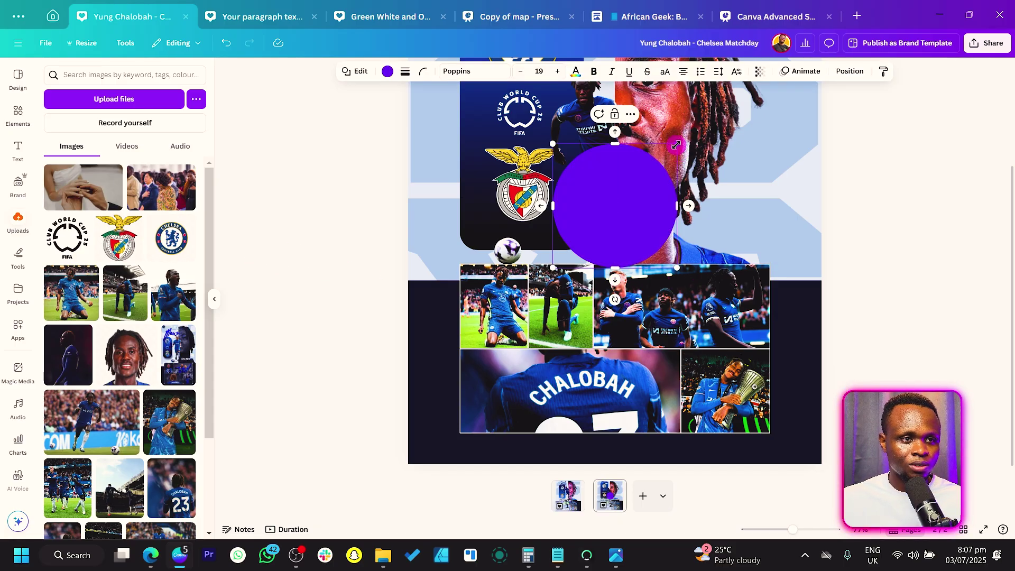
pyautogui.moveTo(680, 140); pyautogui.dragTo(460, 262)
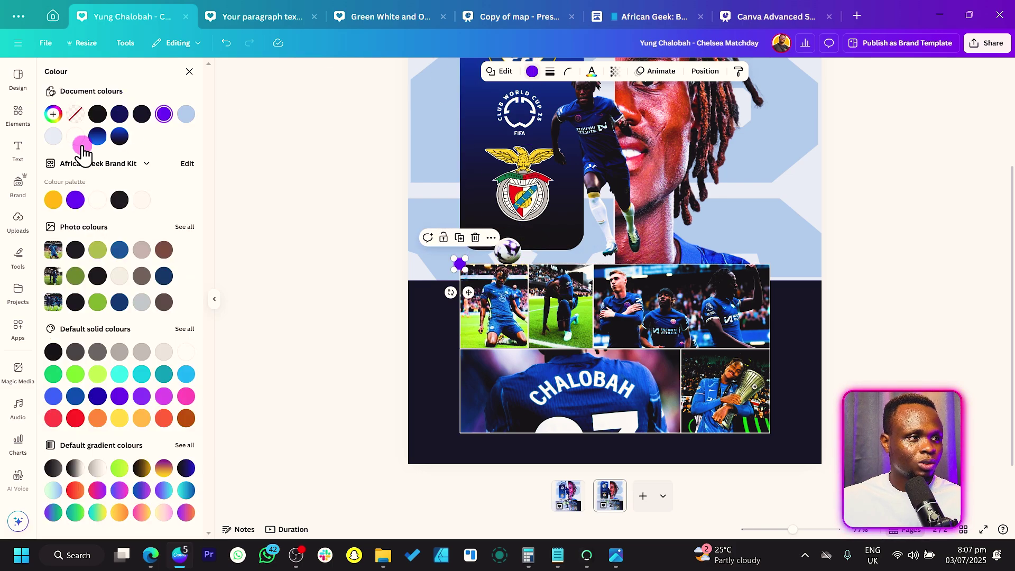
pyautogui.moveTo(76, 137); pyautogui.dragTo(772, 286)
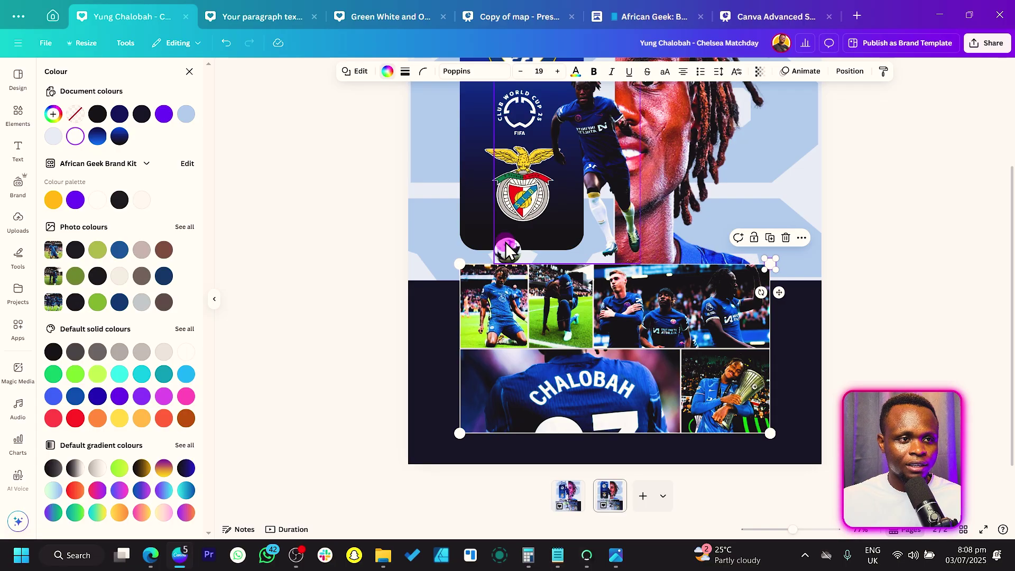
pyautogui.click(231, 265)
# - Place a copy of the white "DAY" text in the dark band beneath the photo collage and reword it "YUNG CHALOBAH"
pyautogui.scroll(3, 369, 249)
pyautogui.click(567, 135)
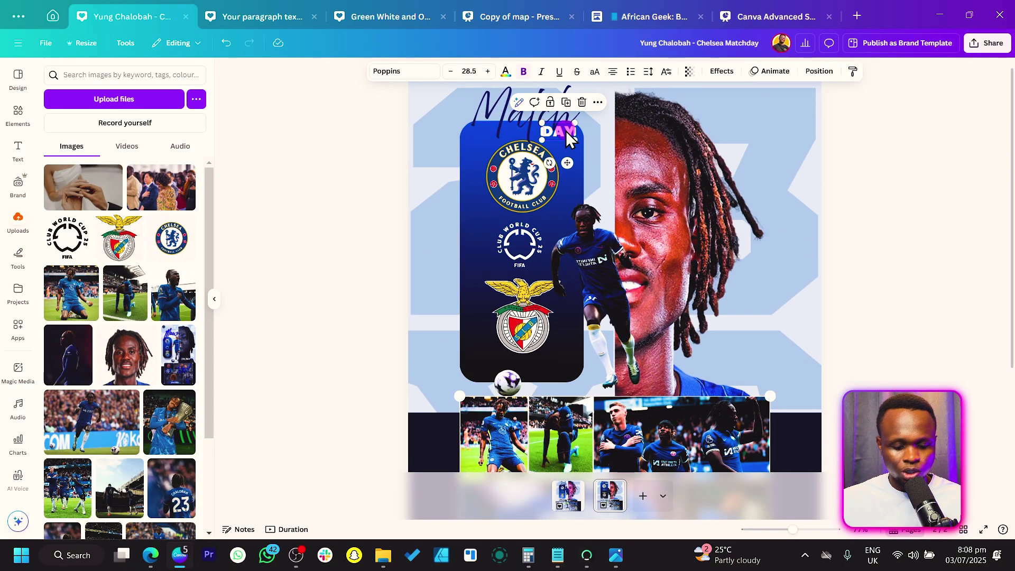
pyautogui.moveTo(567, 164); pyautogui.dragTo(624, 482)
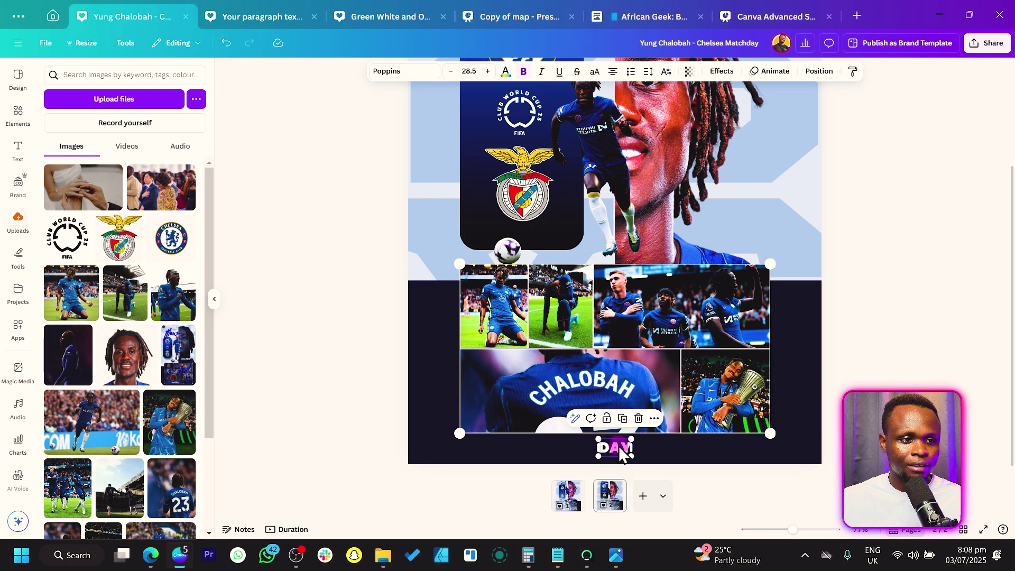
pyautogui.doubleClick(618, 447)
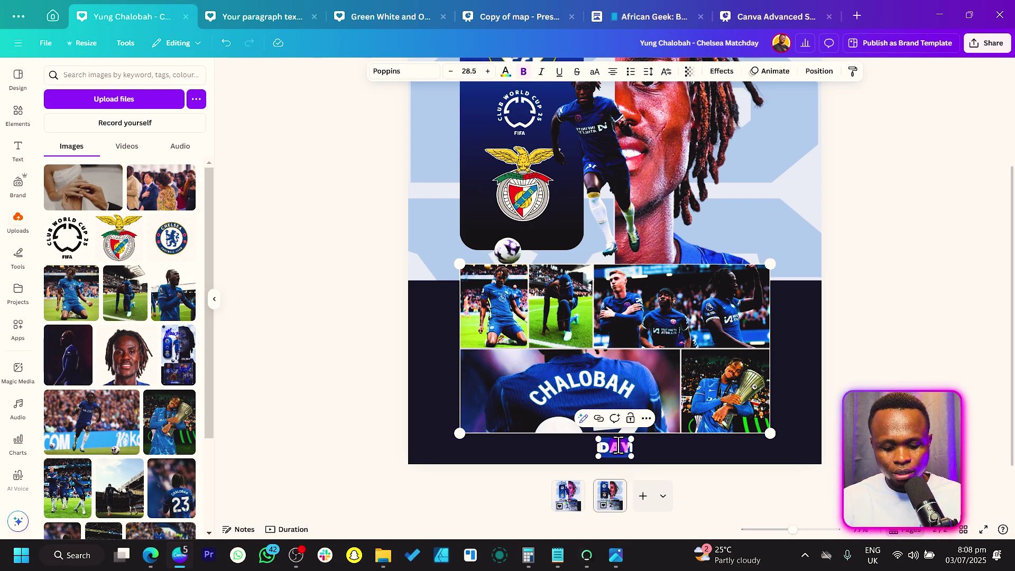
pyautogui.write('YUNG')
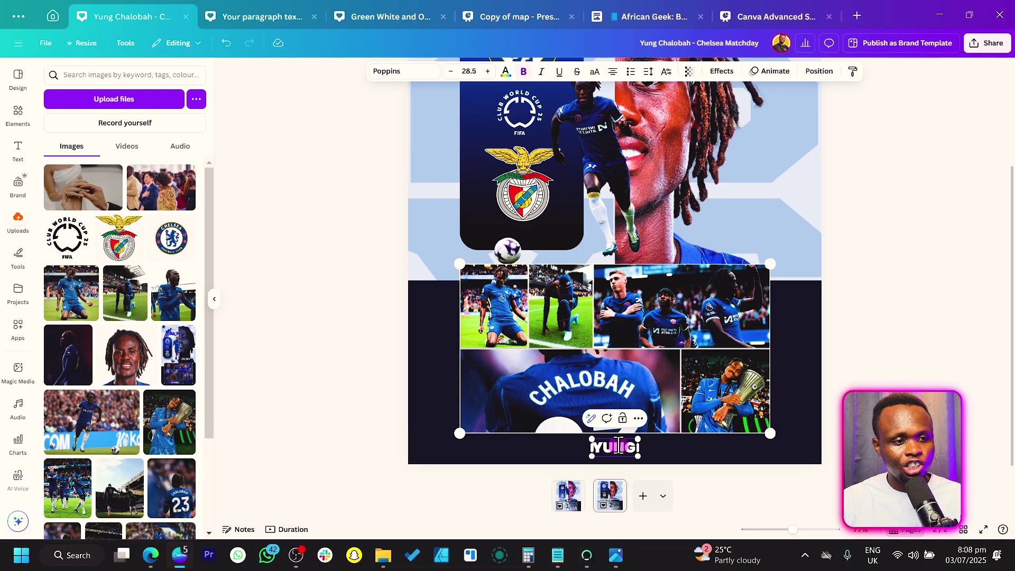
pyautogui.write(' CHALOBAH')
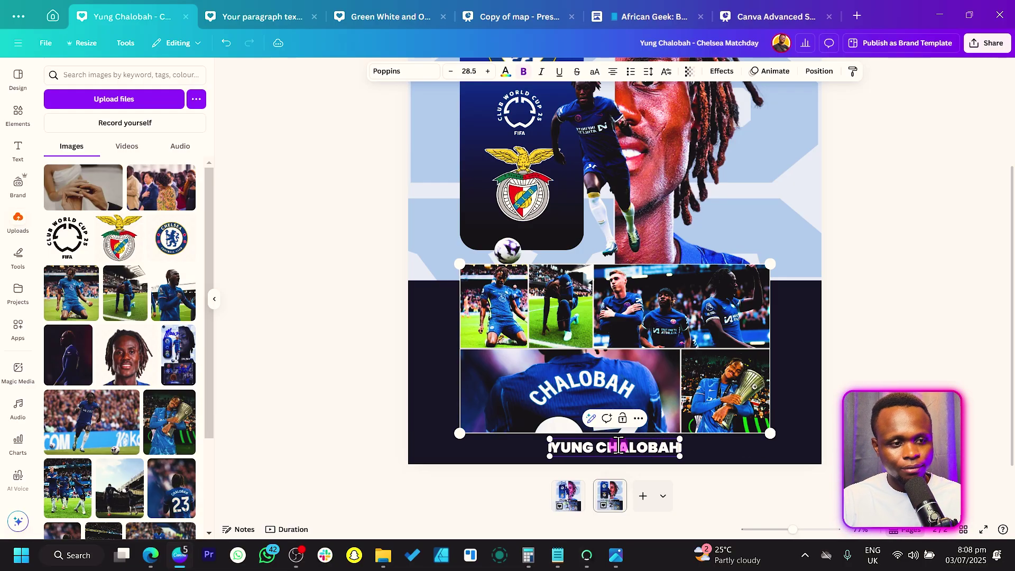
# - Shrink the "YUNG CHALOBAH" text beneath the collage to font size 17.6
pyautogui.hotkey('ctrl', 'a')
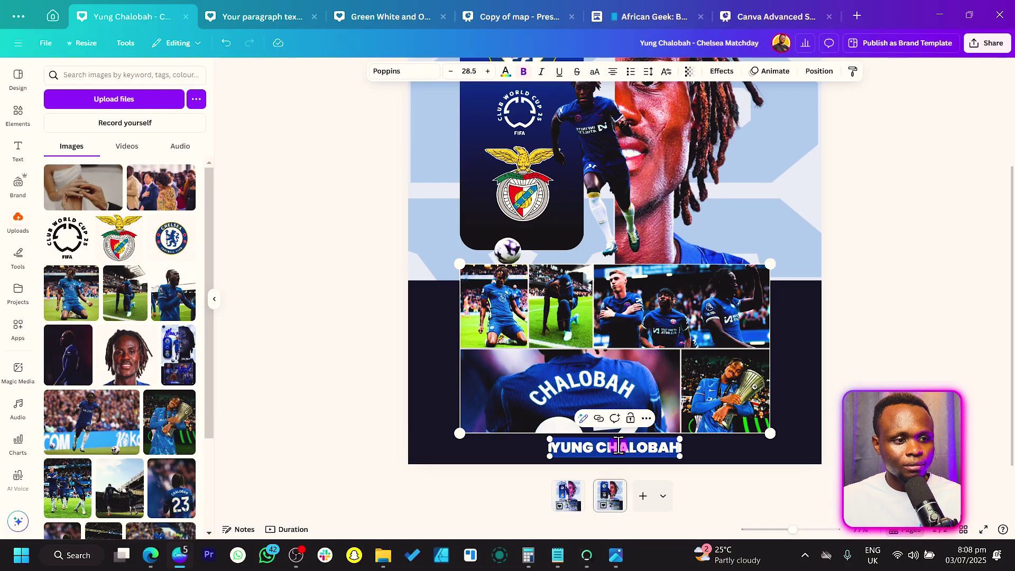
pyautogui.moveTo(552, 437); pyautogui.dragTo(574, 443)
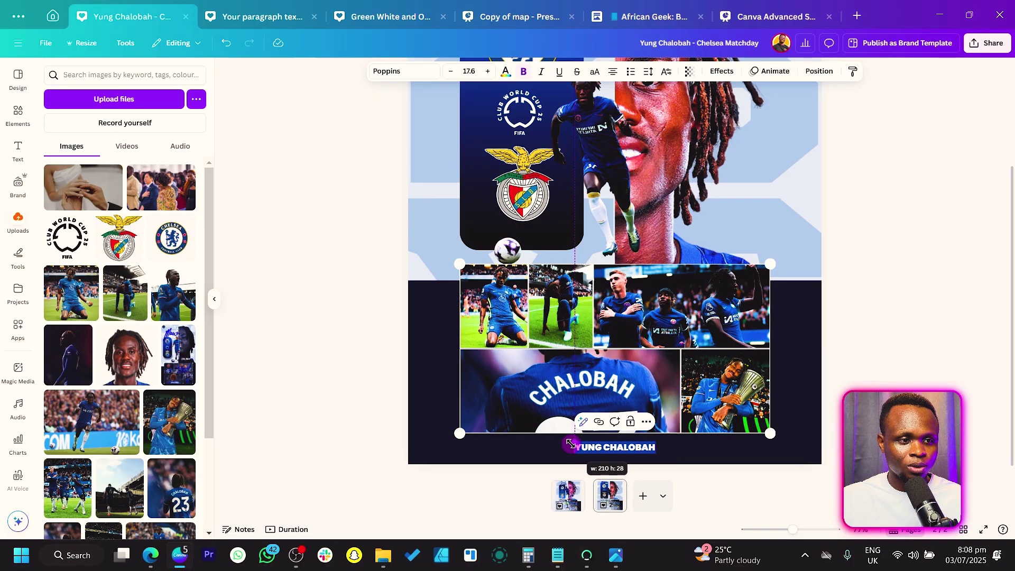
pyautogui.click(377, 392)
# - Widen the letter spacing of "YUNG CHALOBAH" to 618
pyautogui.click(636, 451)
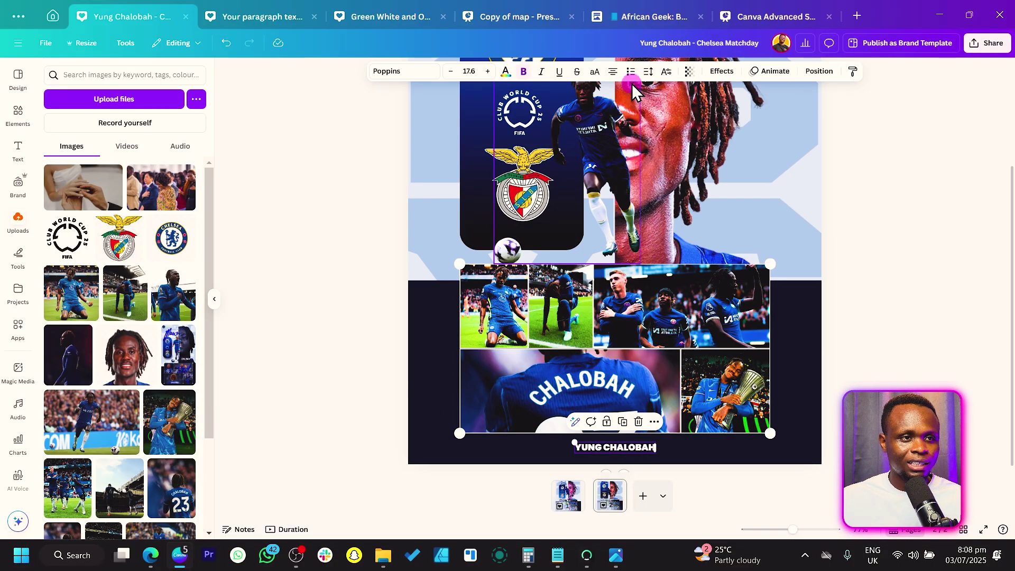
pyautogui.click(649, 73)
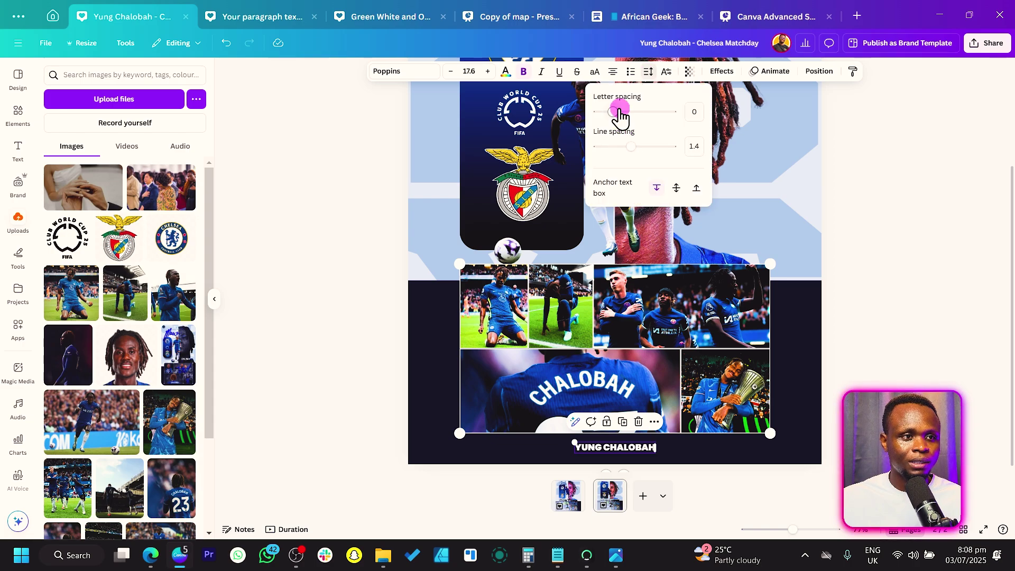
pyautogui.moveTo(620, 112); pyautogui.dragTo(661, 107)
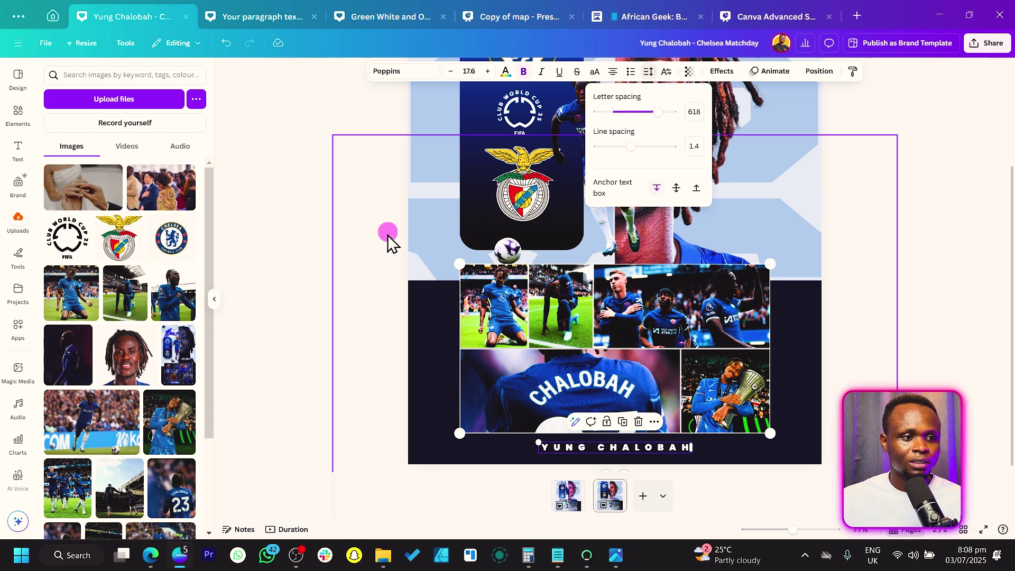
pyautogui.click(357, 241)
# - Search the elements library for "gradient leak" and limit the results to graphics
pyautogui.scroll(-3, 358, 241)
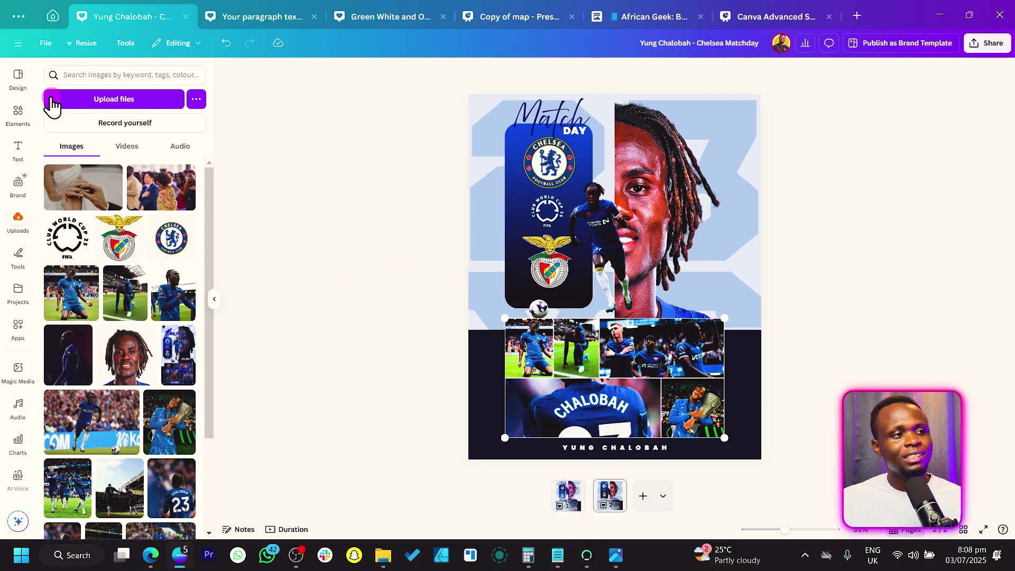
pyautogui.click(18, 113)
pyautogui.click(104, 75)
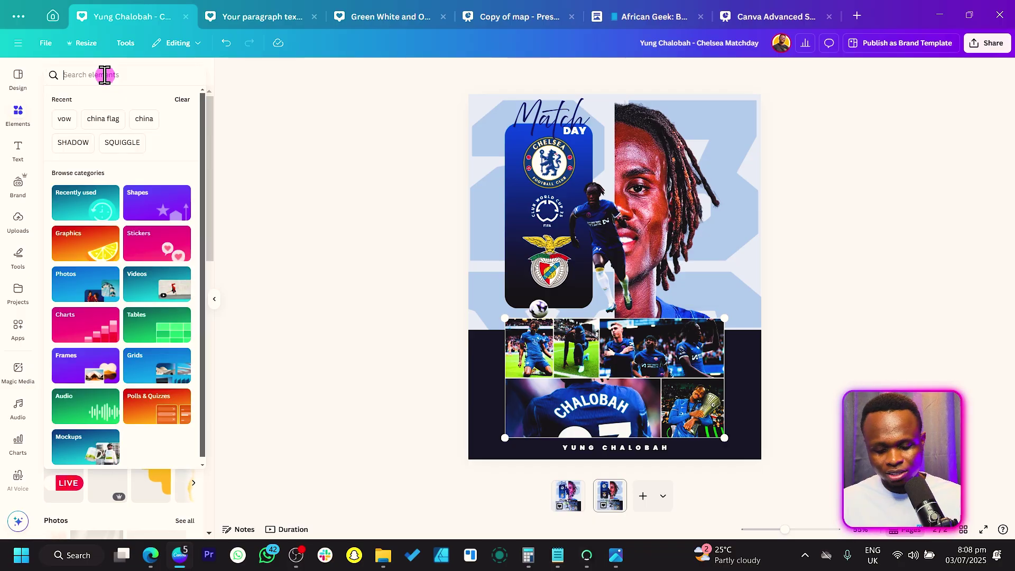
pyautogui.write('grad')
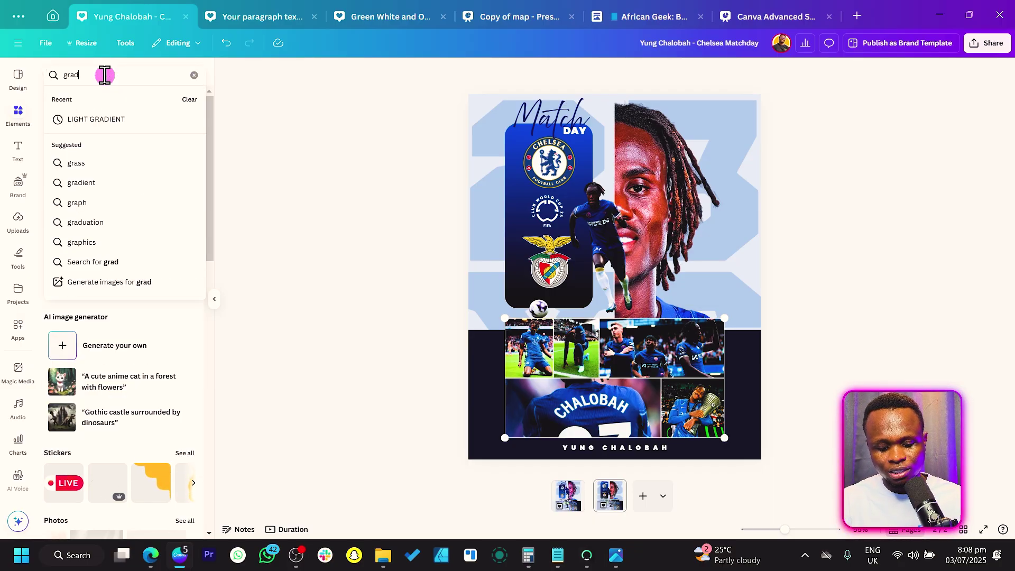
pyautogui.write('ient leak')
pyautogui.press('Return')
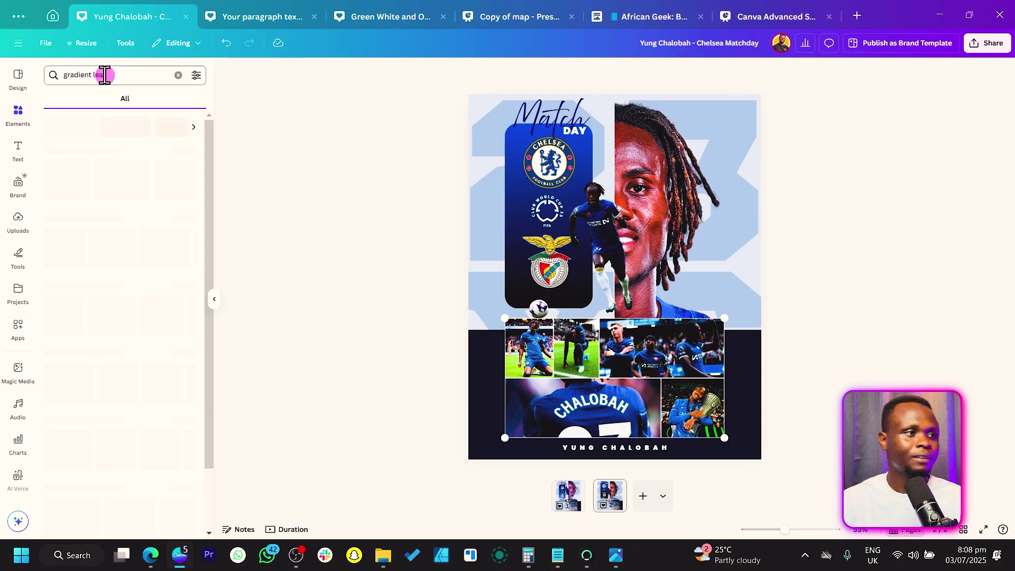
pyautogui.click(186, 152)
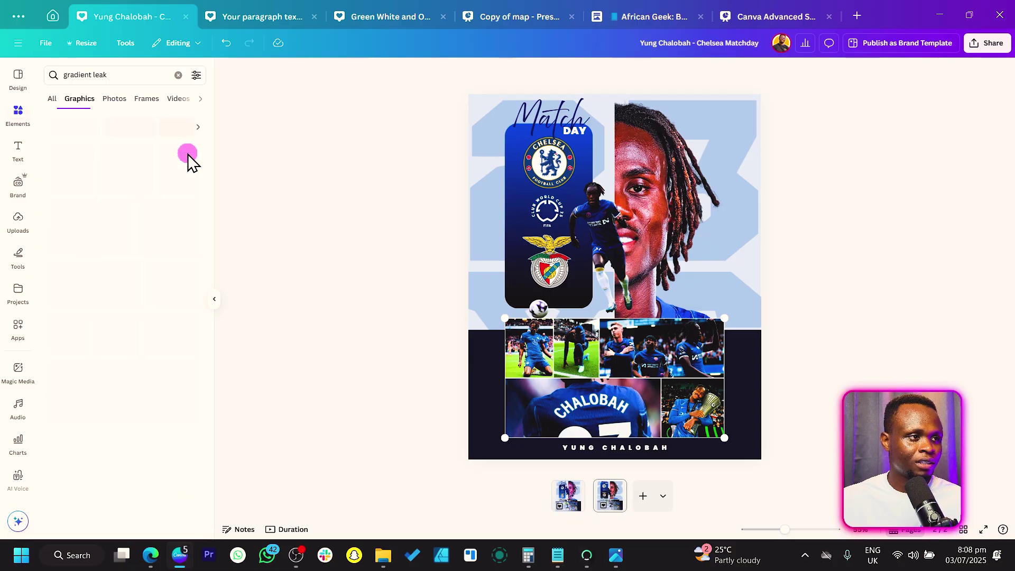
# - Browse the gradient leak graphics and add the faint pink-purple gradient to the poster
pyautogui.scroll(-2, 103, 267)
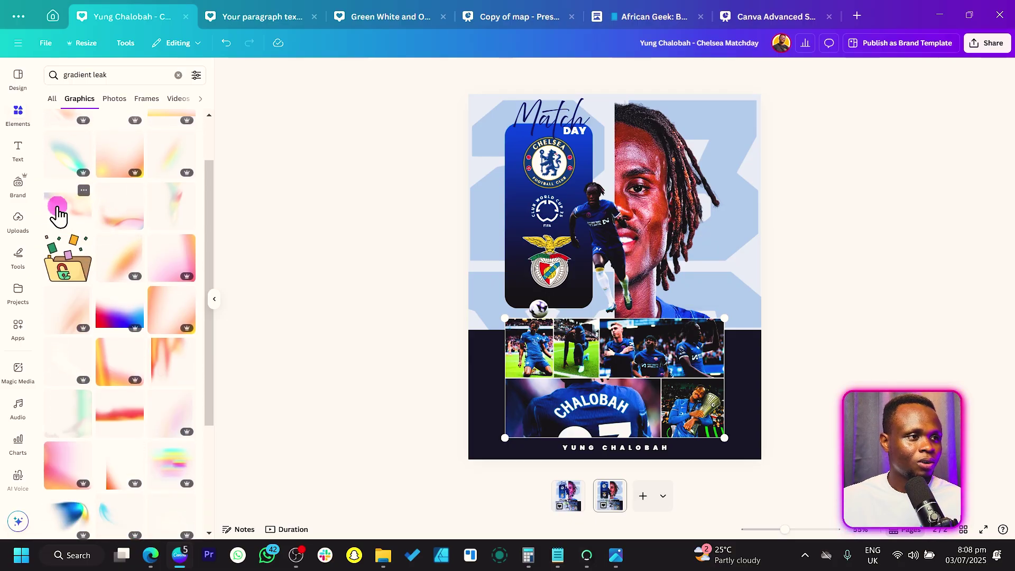
pyautogui.scroll(-2, 113, 291)
pyautogui.scroll(-2, 113, 290)
pyautogui.scroll(3, 112, 286)
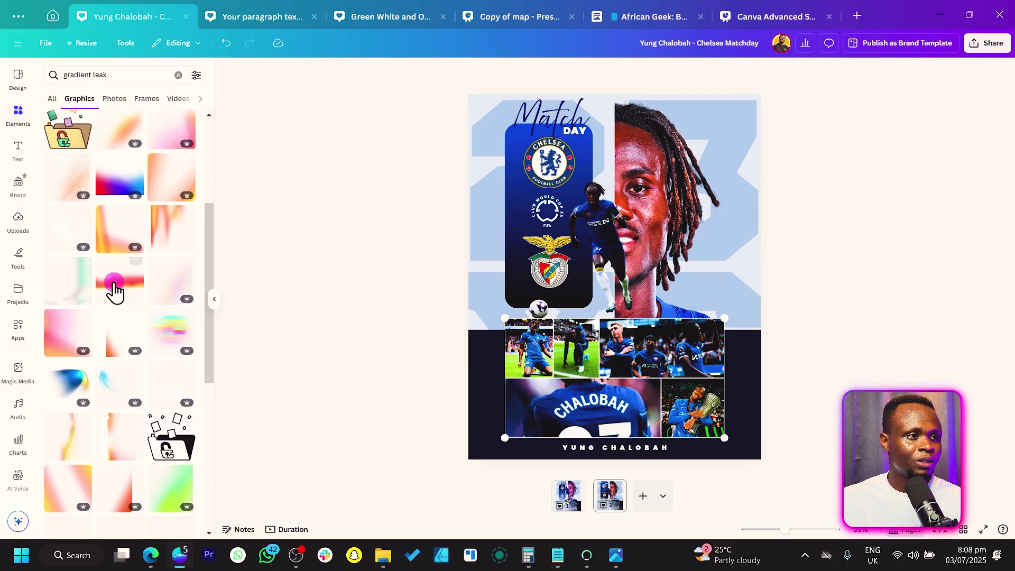
pyautogui.click(166, 294)
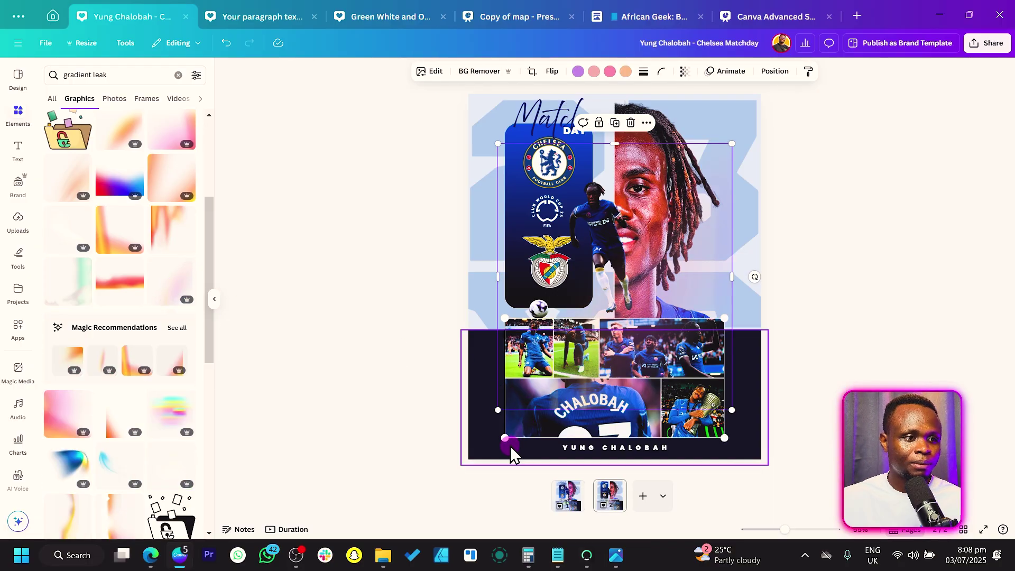
# - Enlarge the gradient overlay to about 1,352 × 1,539, extending past the page edges so it covers the whole poster
pyautogui.moveTo(500, 412); pyautogui.dragTo(455, 437)
pyautogui.click(322, 469)
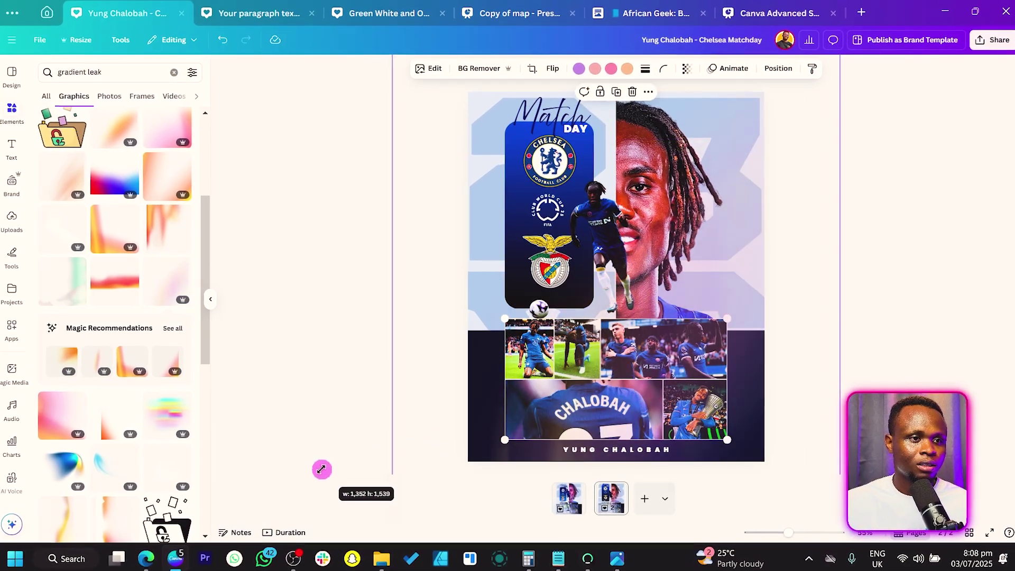
pyautogui.click(963, 235)
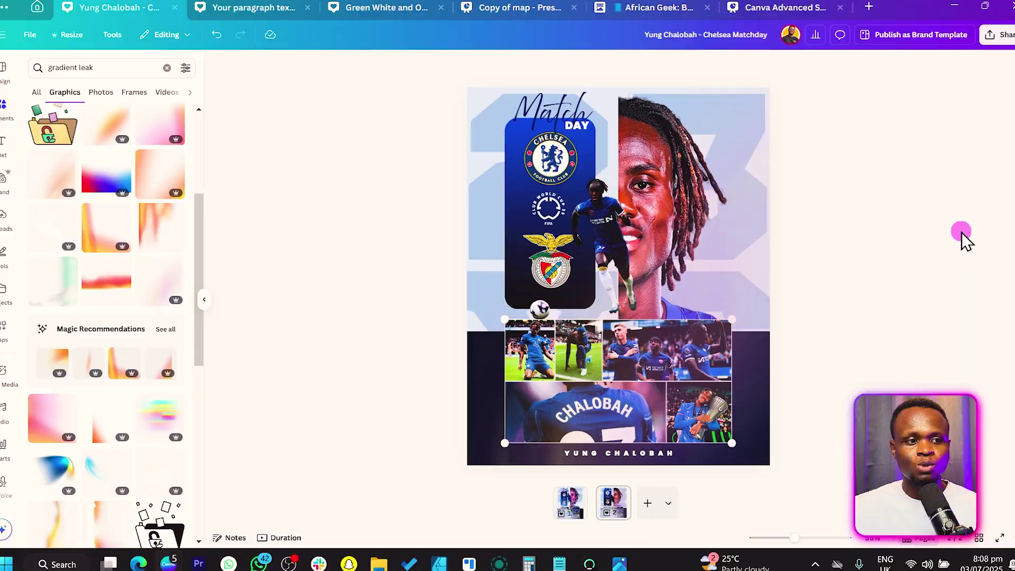